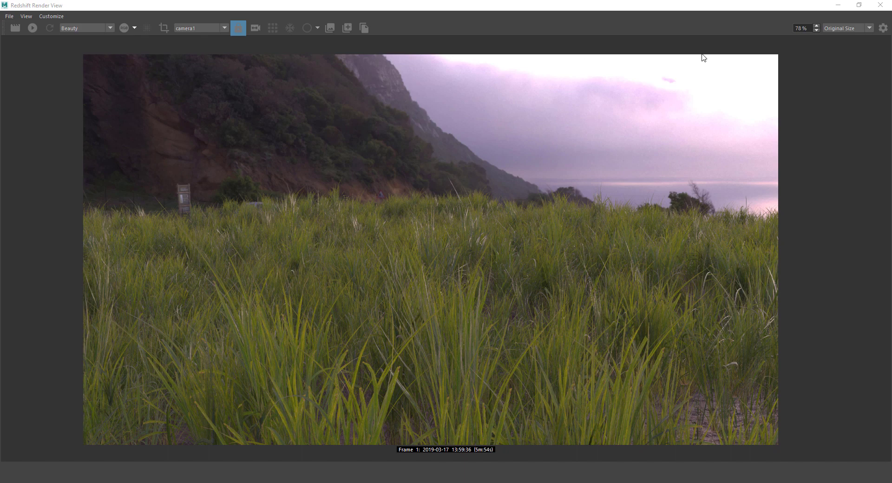
Step: Move from the render view to the Hypershade and maximize its window
left_click(880, 5)
left_click(352, 57)
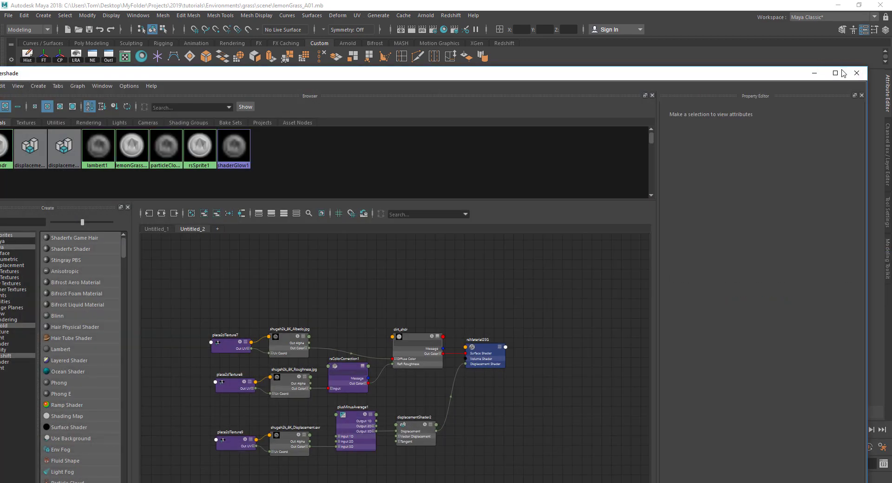
left_click(841, 70)
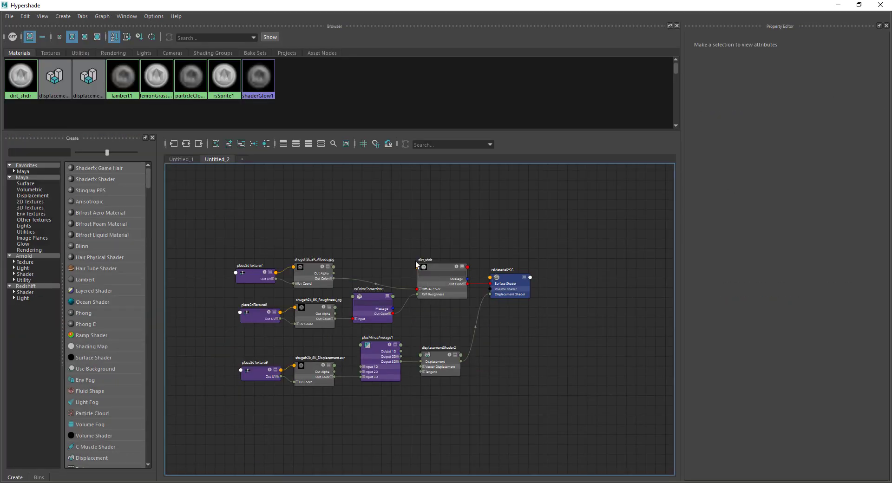
Step: Create an aiStandardSurface material in the empty graph area below the dirt shader network and collapse its attribute list
scroll(430, 205, "down", 2)
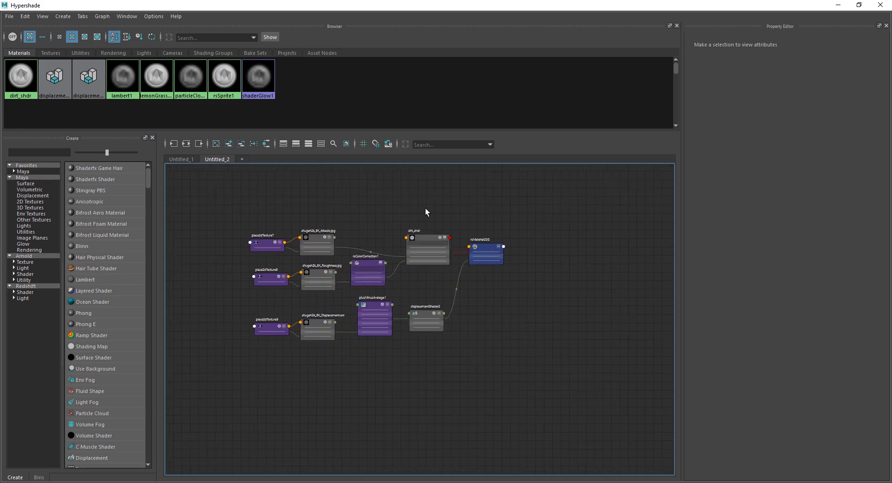
middle_click_drag(551, 369, 455, 332, "alt")
scroll(512, 350, "down", 2)
scroll(458, 331, "up", 1)
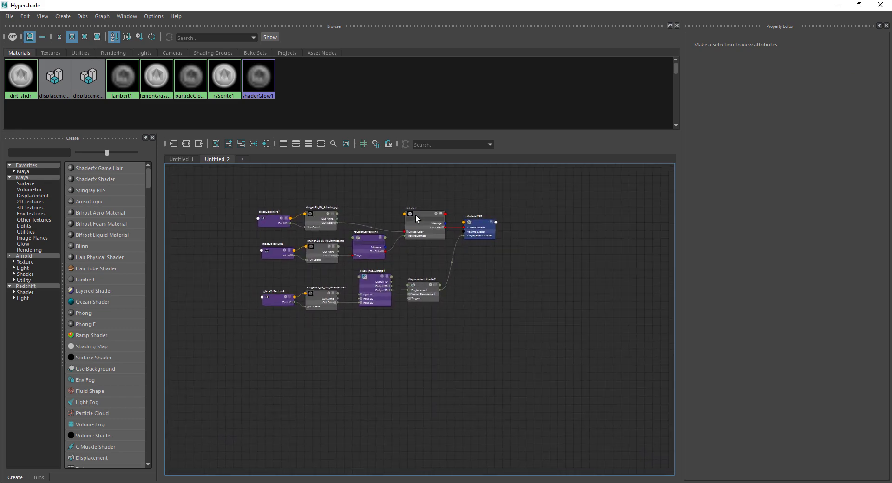
middle_click_drag(435, 328, 423, 310, "alt")
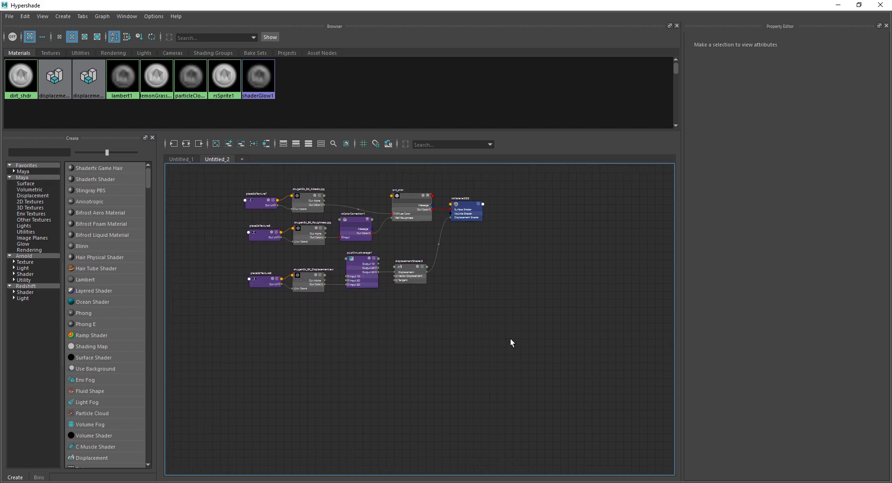
key("Tab")
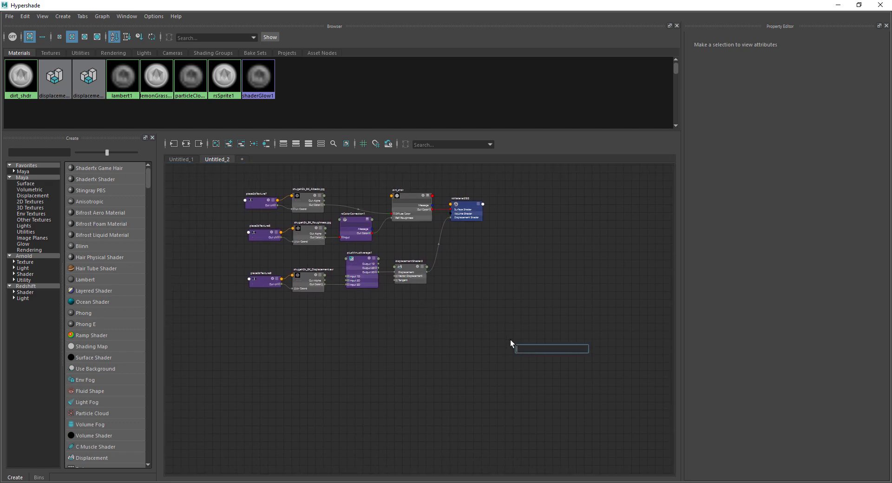
type("stand")
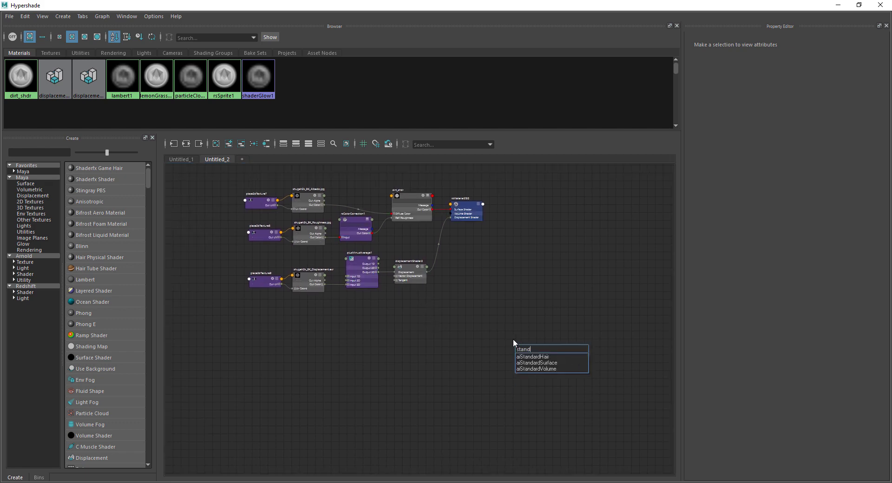
left_click(523, 363)
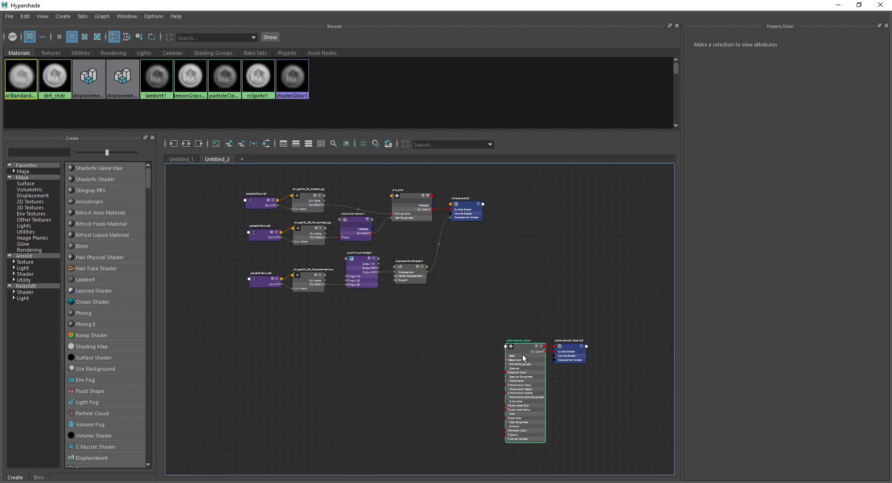
left_click(541, 346)
left_click_drag(527, 344, 512, 335)
Step: Rename the new material grass_shdr and place it with its shading group beneath the dirt network
left_click_drag(811, 50, 714, 53)
type("grass_shdr")
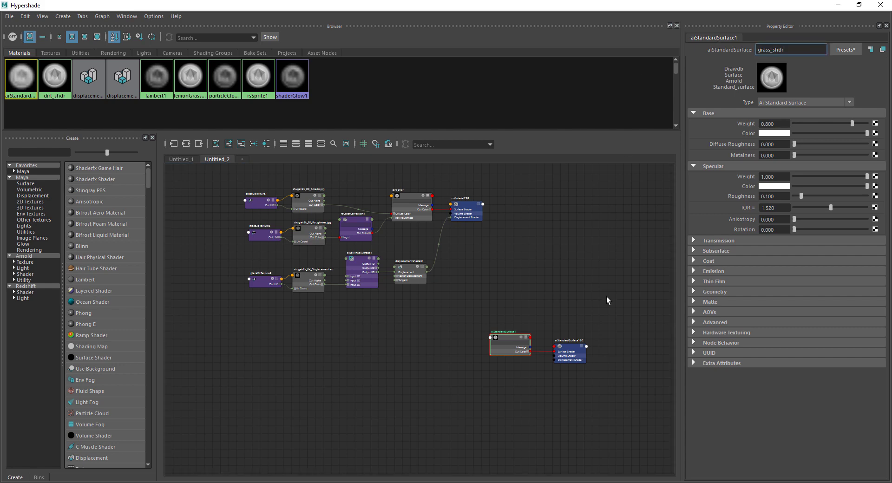
left_click_drag(617, 275, 495, 394)
mouse_move(506, 339)
left_mouse_down()
mouse_move(411, 358)
mouse_move(412, 369)
left_mouse_up()
left_click(415, 336)
middle_click_drag(408, 345, 407, 335, "alt")
key("2")
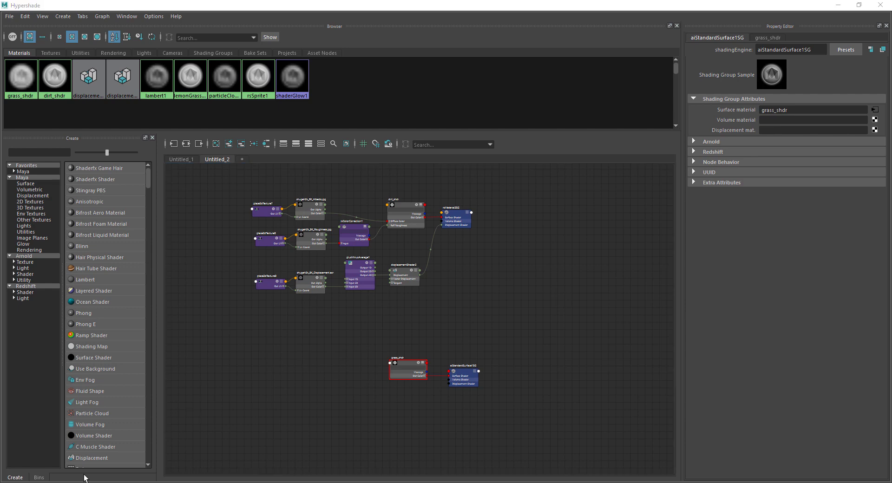
Step: Switch to File Explorer and open the soilWithGrass folder inside 2019, tutorials, Environments, dirt
left_click(397, 481)
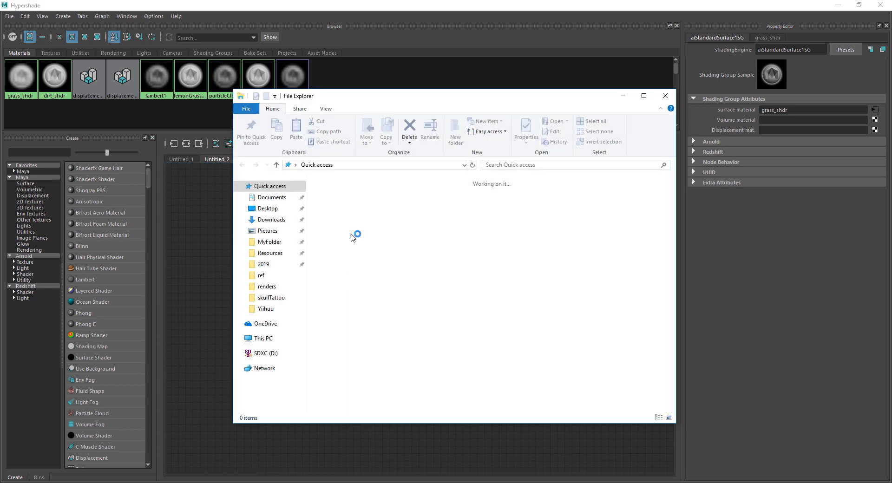
left_click_drag(373, 96, 590, 105)
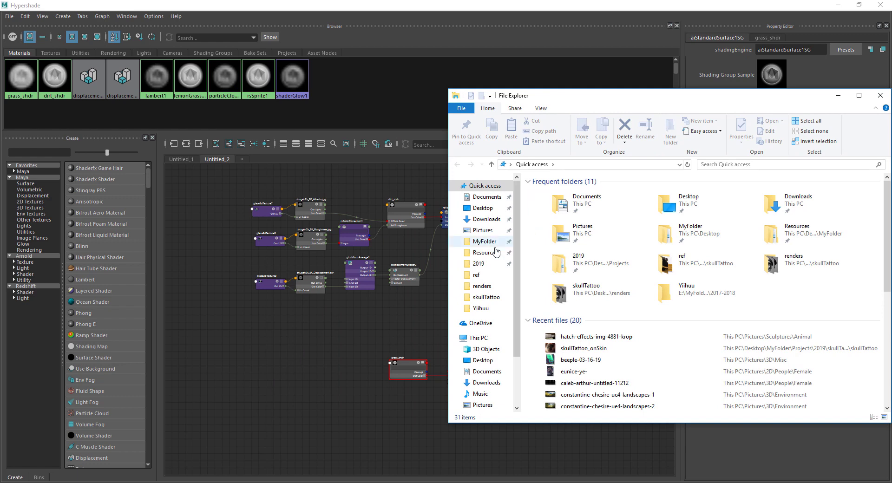
left_click(479, 263)
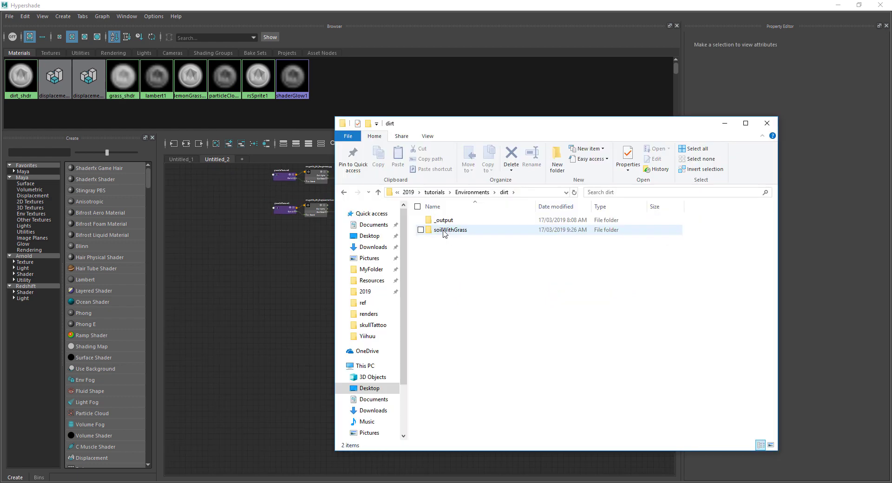
double_click(445, 231)
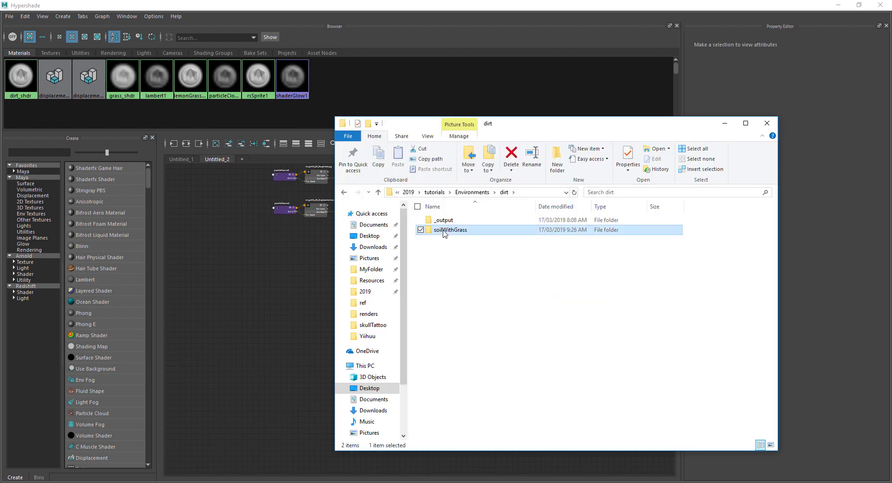
Step: Import the shugeh2k_8K Albedo, EXR Displacement, Roughness and Specular maps into the Hypershade graph and minimize File Explorer
left_click(505, 250)
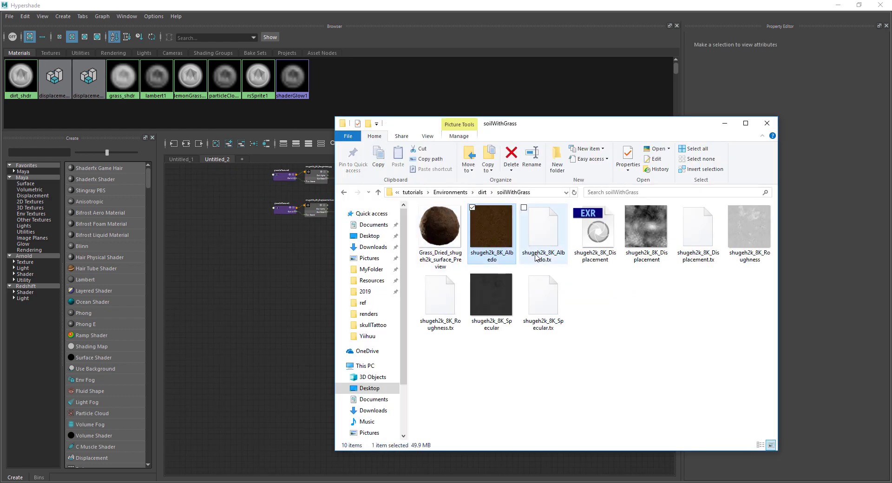
left_click(606, 240, "ctrl")
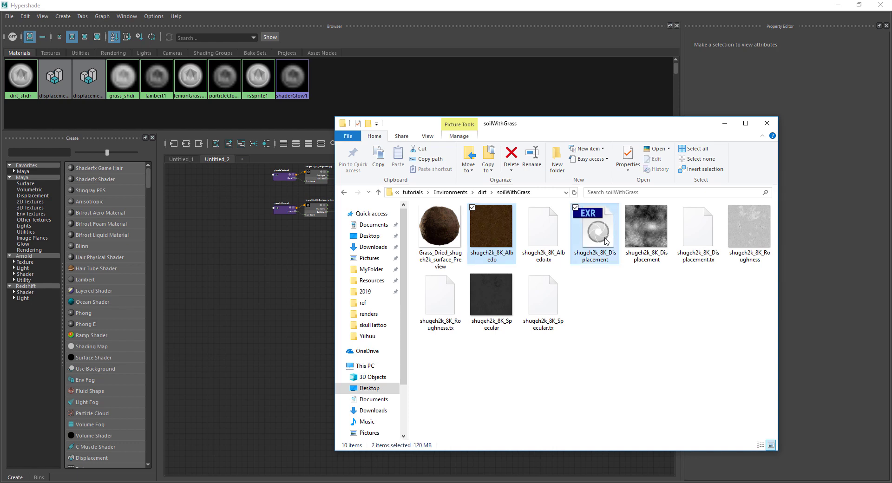
left_click(749, 250, "ctrl")
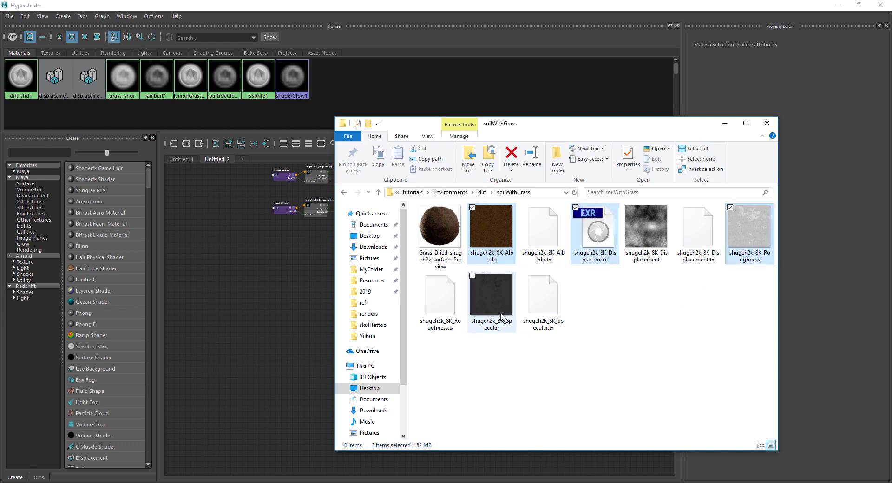
left_click(487, 318, "ctrl")
left_click_drag(486, 317, 249, 392)
left_click(725, 124)
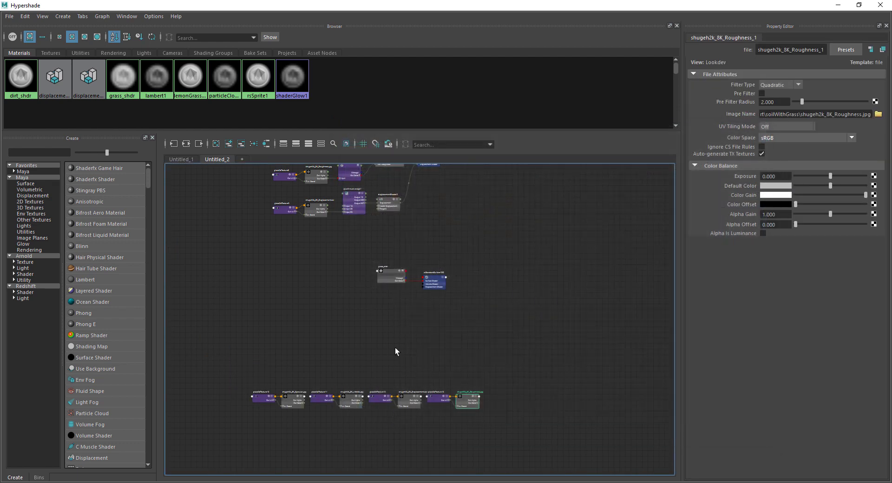
Step: Move the Albedo file node and its place2dTexture node up beside grass_shdr, ahead of its input side
middle_click_drag(368, 344, 365, 295, "alt")
right_click_drag(364, 295, 419, 305, "alt")
middle_click_drag(349, 320, 357, 327, "alt")
left_click(217, 345)
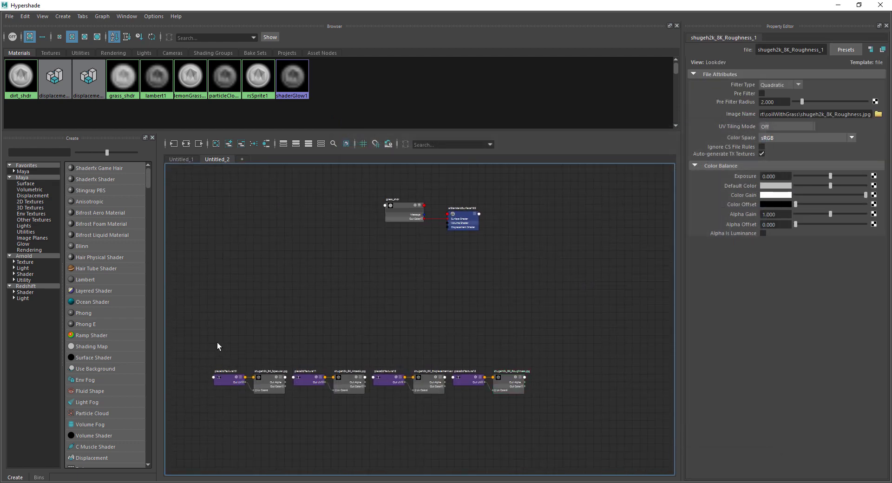
middle_click_drag(217, 345, 226, 328, "alt")
right_click_drag(226, 329, 344, 316, "alt")
middle_click_drag(437, 341, 335, 280, "alt")
scroll(391, 276, "down", 5)
middle_click_drag(391, 276, 397, 360, "alt")
left_click(372, 395)
left_click_drag(371, 395, 272, 220)
right_click_drag(285, 365, 325, 356, "alt")
middle_click_drag(369, 361, 355, 373, "alt")
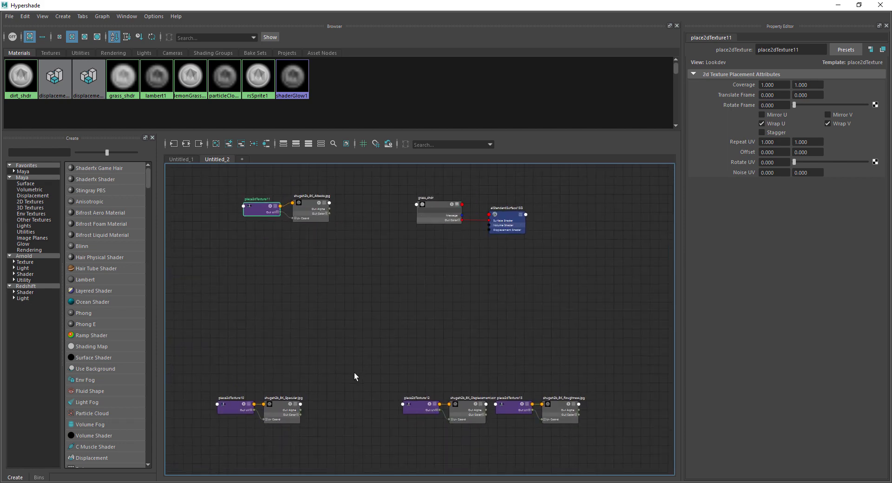
Step: Stack the Specular, Roughness and Displacement file nodes with their place2dTexture nodes in order beneath the Albedo pair
left_click_drag(354, 373, 132, 470)
left_click_drag(280, 412, 257, 248)
left_click(257, 244)
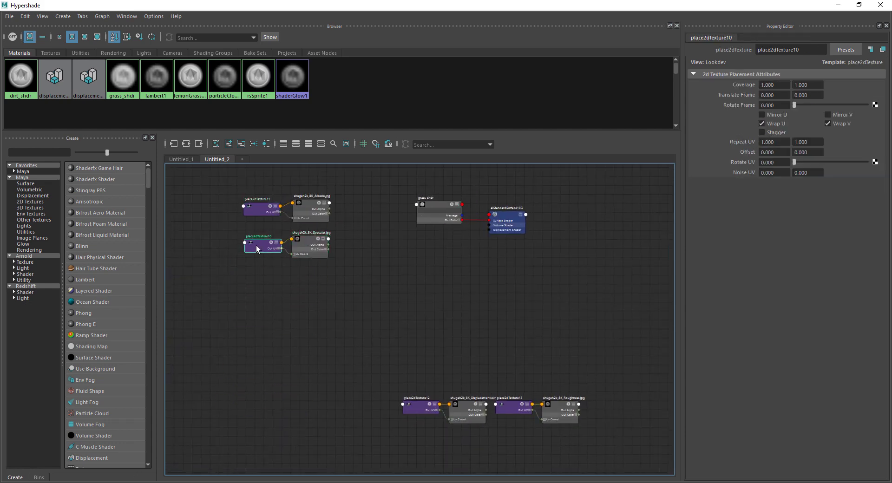
left_click_drag(515, 414, 311, 279)
left_click_drag(256, 280, 256, 280)
left_click(259, 278)
left_click_drag(433, 388, 255, 316)
left_click(253, 323)
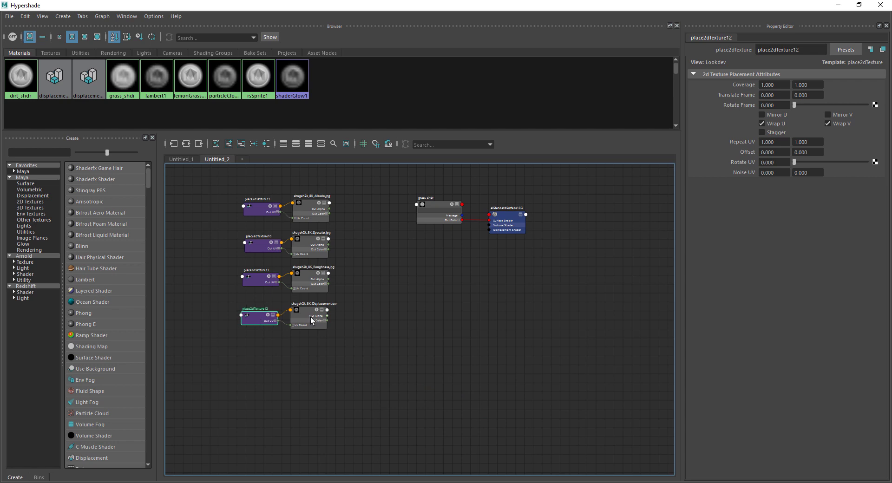
Step: Create a displacementShader node, delete the shading group that comes with it, and place it below grass_shdr
left_click(442, 379)
key("Tab")
type("disp")
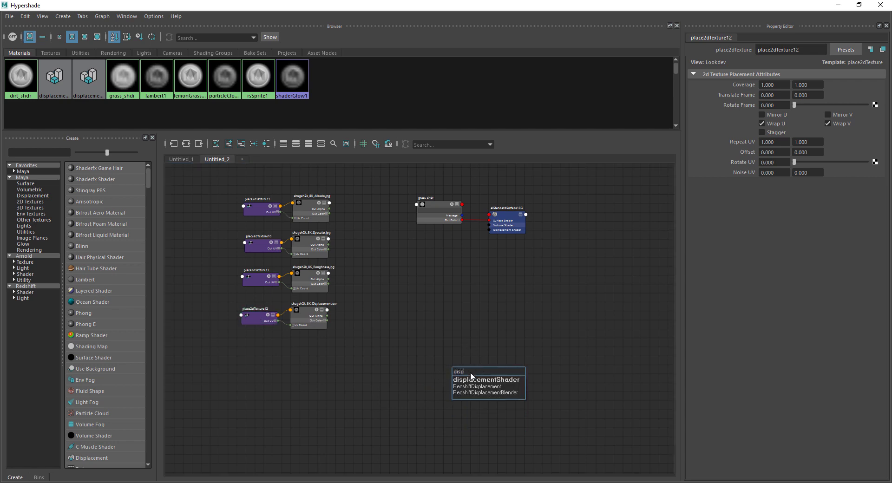
left_click(464, 380)
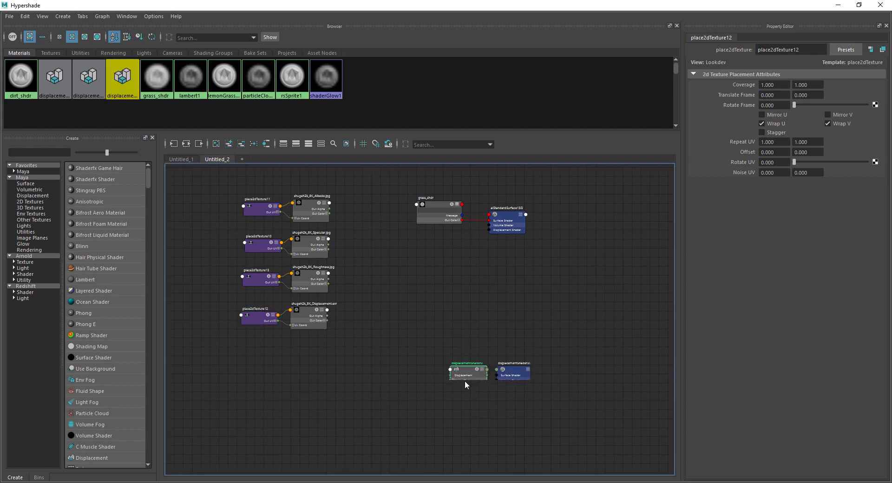
left_click(516, 370)
key("Delete")
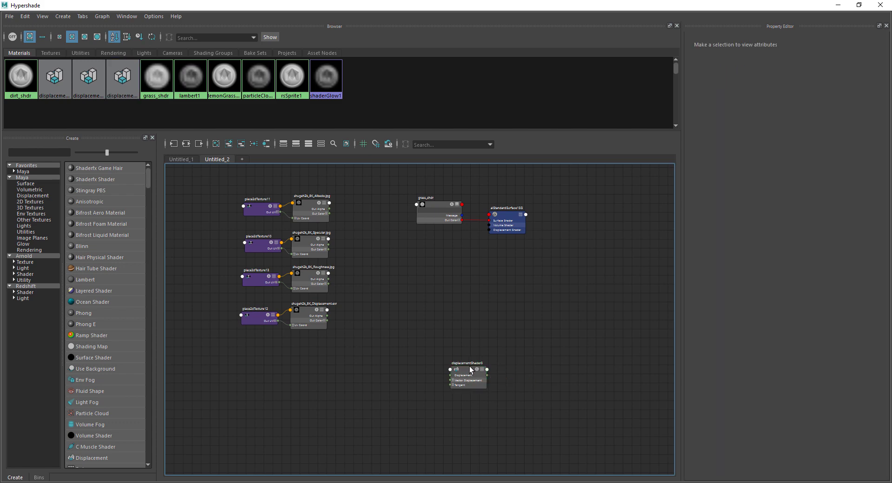
left_click_drag(467, 370, 436, 310)
Step: Add a plusMinusAverage node between the Displacement file node and the displacementShader
left_click(364, 334)
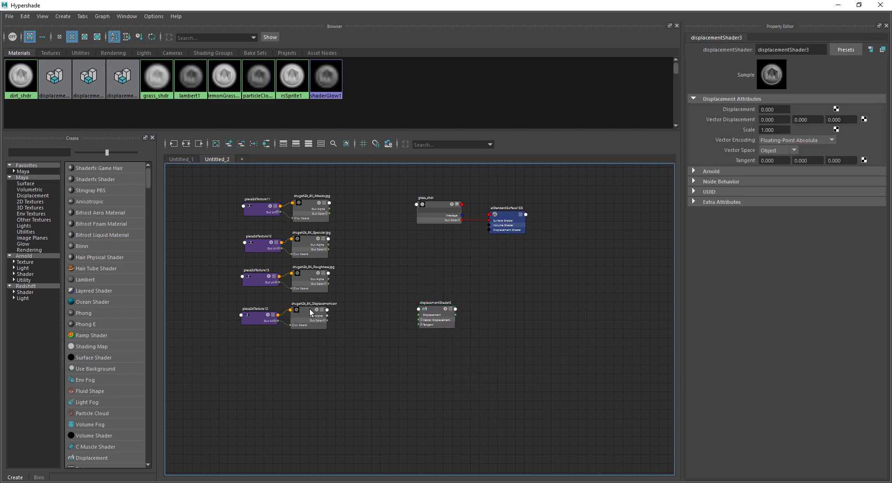
key("Tab")
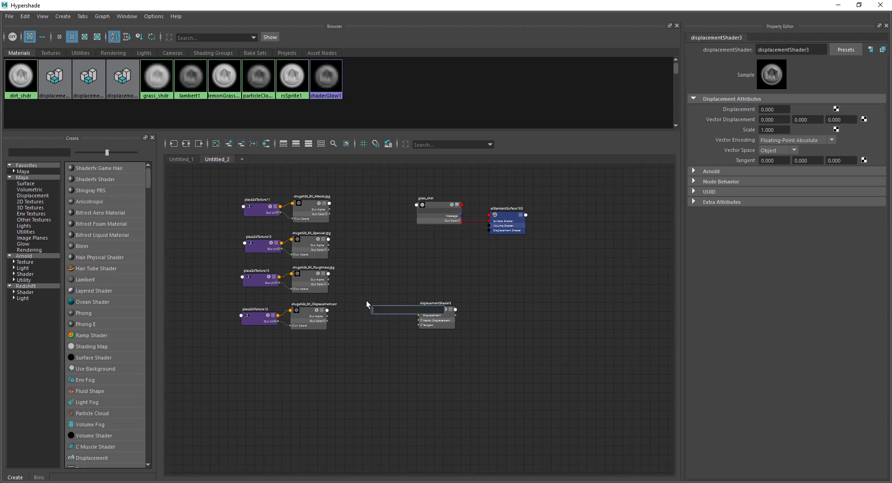
type("plus")
left_click(405, 318)
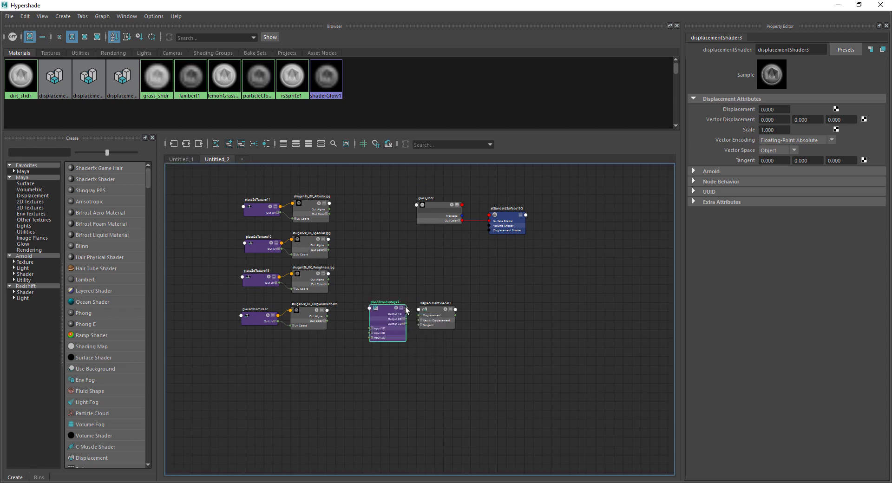
Step: Add two Input 3D items to the plusMinusAverage node and set all three components of Input 3D[1] to -0.5
double_click(818, 166)
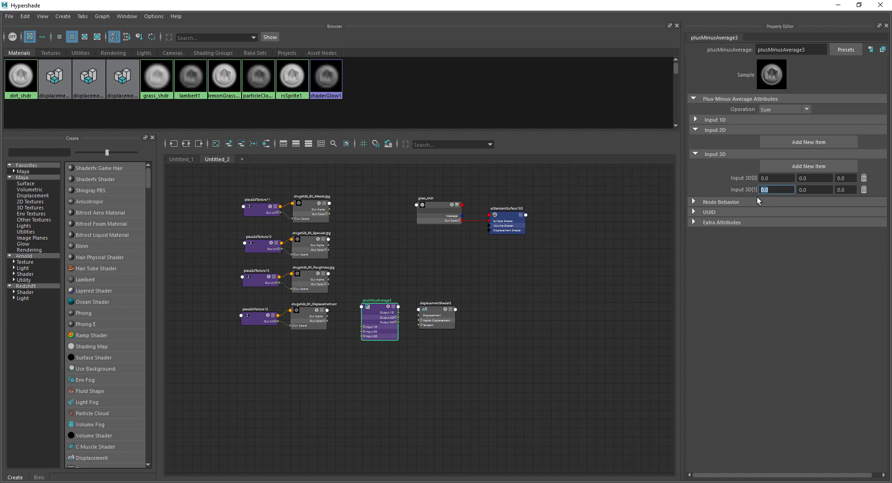
type("-0.5")
key("Tab")
type("-.5")
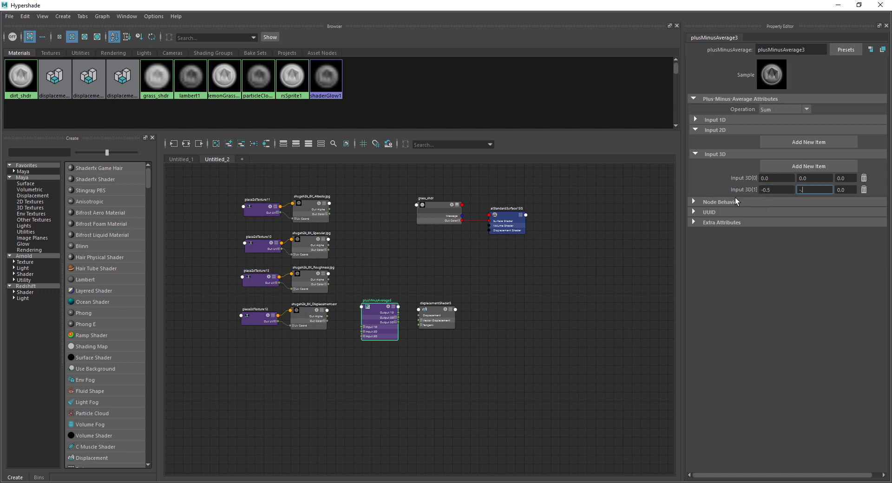
key("Tab")
type("-.5")
key("Return")
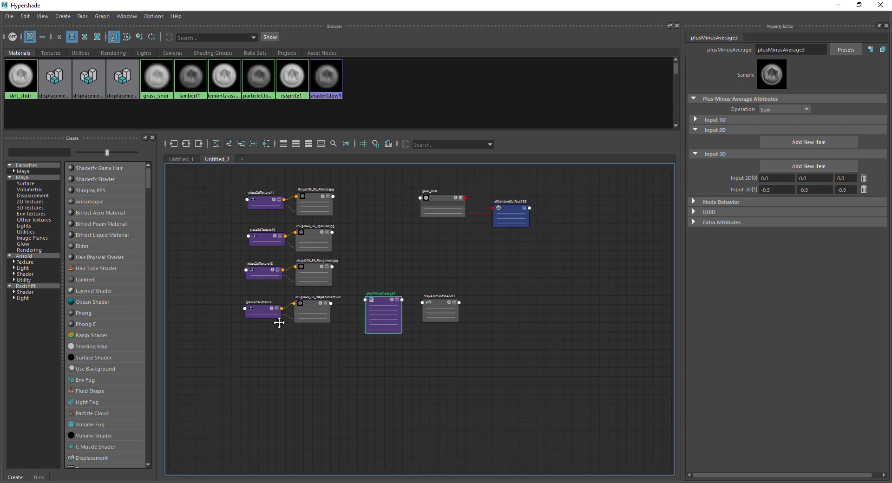
Step: Connect outColor of the Displacement file node to input3D[0] of the plusMinusAverage node in the Connection Editor
scroll(333, 326, "up", 3)
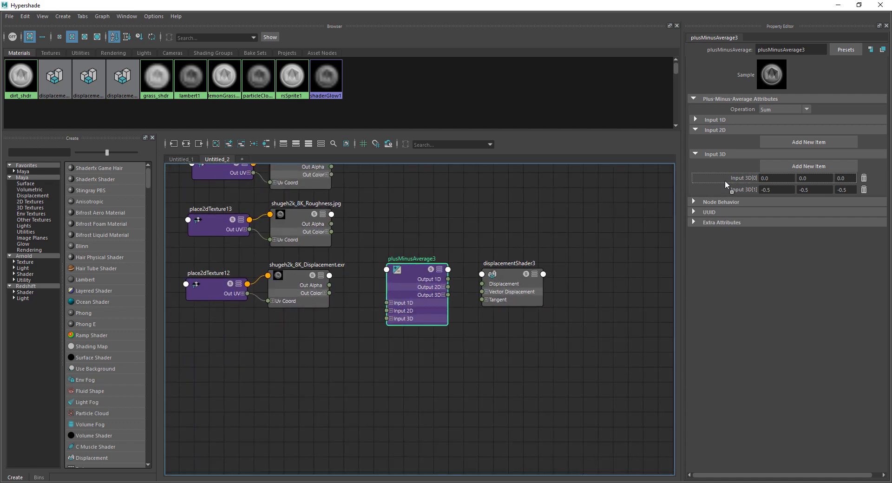
middle_click_drag(725, 181, 727, 180)
scroll(140, 300, "down", 10)
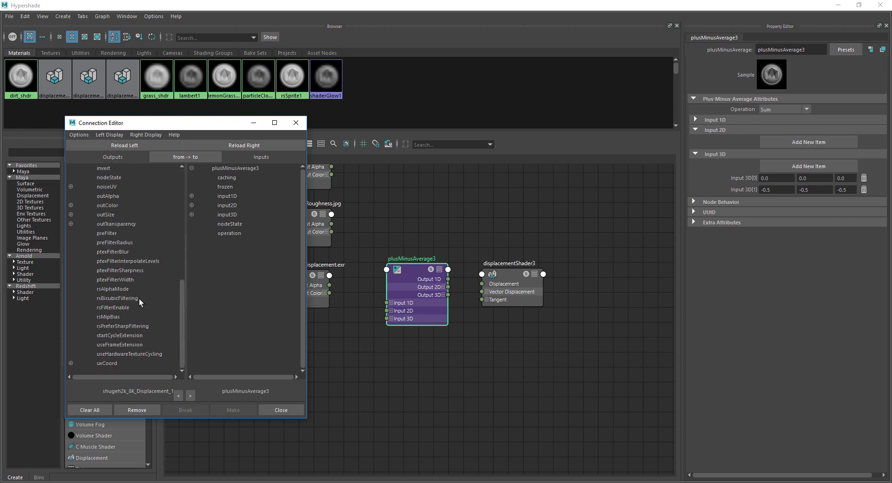
left_click(115, 205)
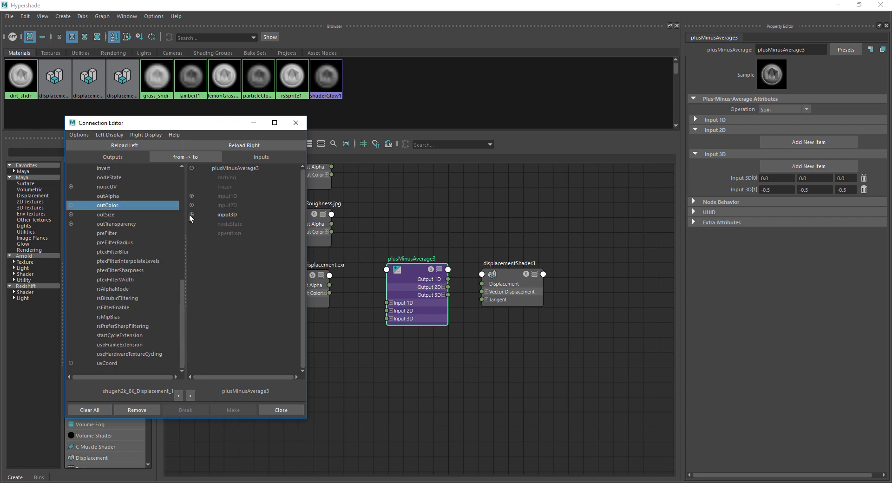
left_click(192, 215)
left_click(225, 224)
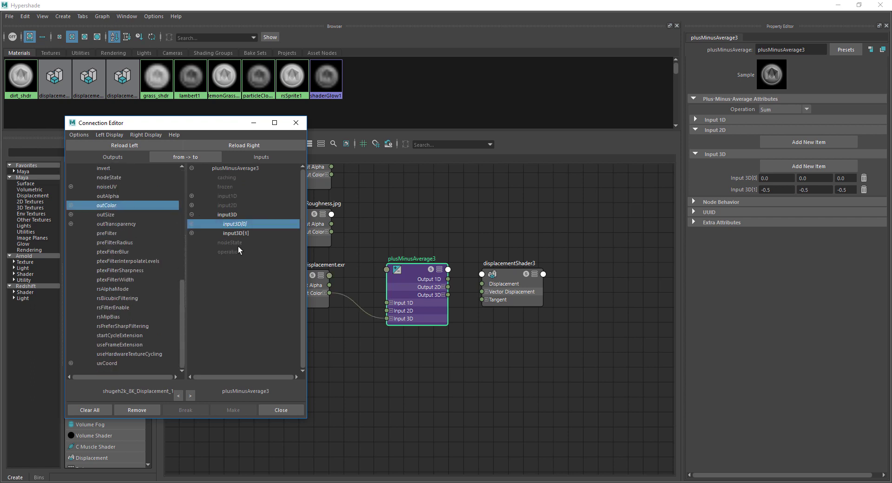
Step: Close the Connection Editor and connect the first component of the plusMinusAverage node's Output 3D to the displacementShader's Displacement input
left_click(280, 410)
scroll(487, 352, "up", 3)
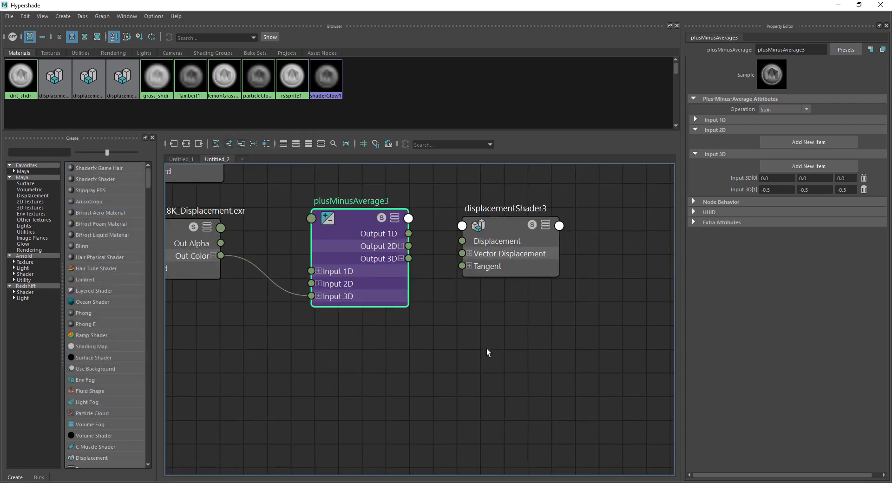
left_click(318, 297)
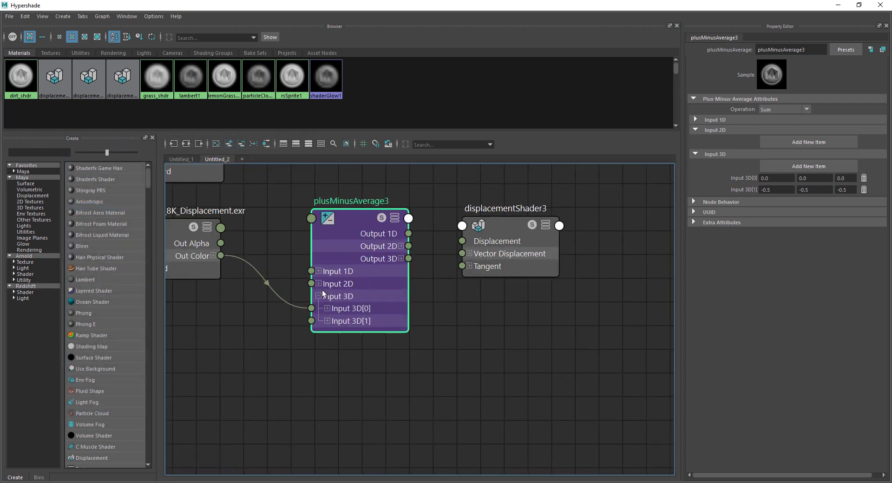
left_click(318, 296)
left_click(400, 258)
left_click_drag(409, 271, 461, 241)
left_click(400, 259)
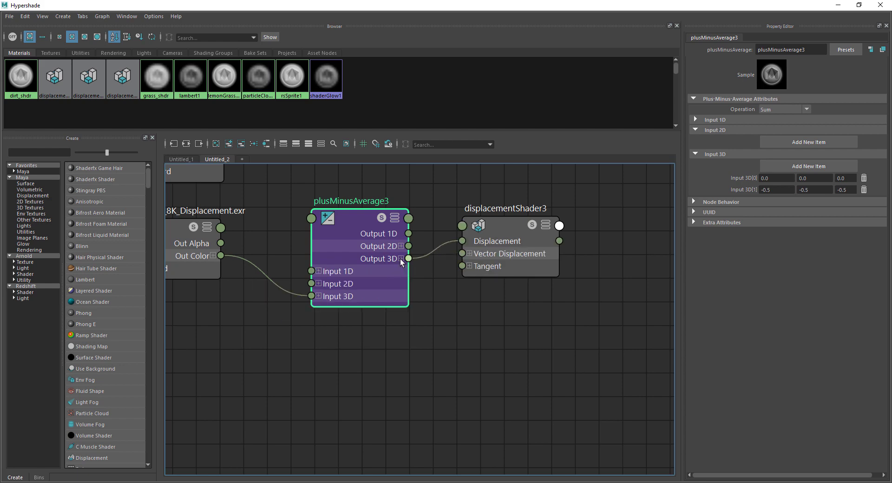
Step: Move the Displacement file node and the displacementShader slightly down to line them up with the plusMinusAverage node
scroll(394, 256, "down", 3)
middle_click_drag(207, 282, 263, 317, "alt")
left_click(266, 270)
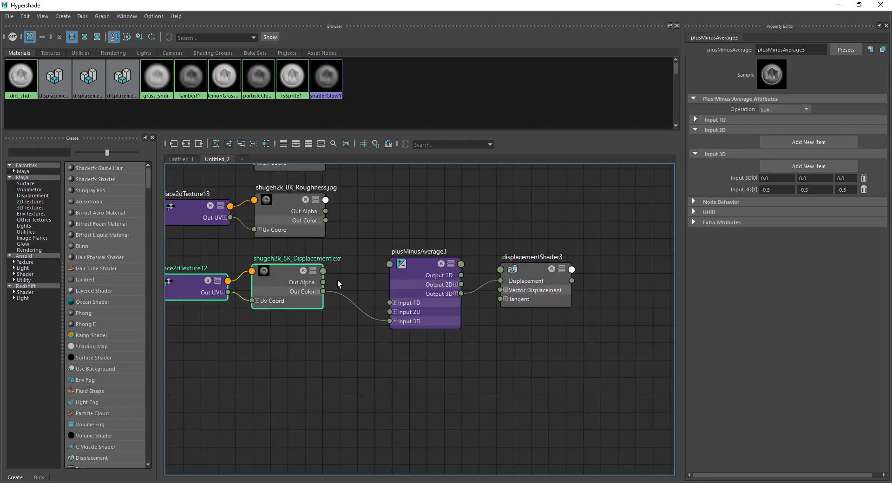
left_click_drag(289, 270, 291, 299)
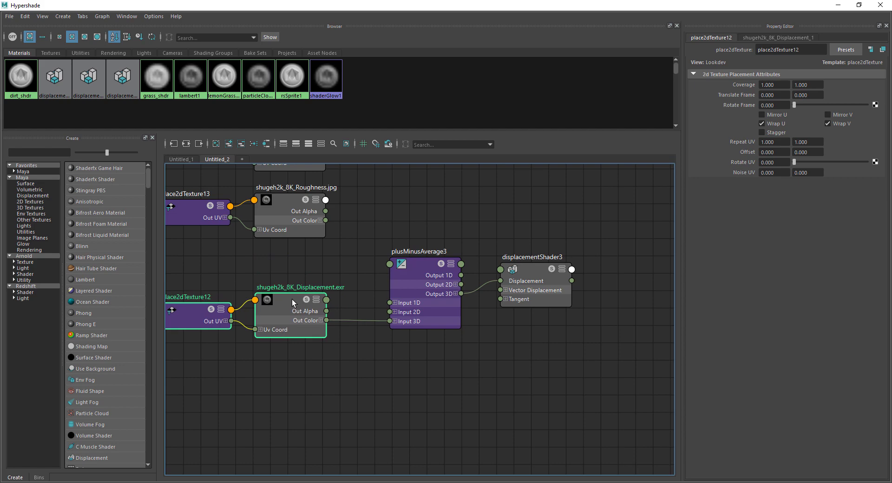
scroll(389, 274, "down", 3)
middle_click_drag(553, 196, 423, 296, "alt")
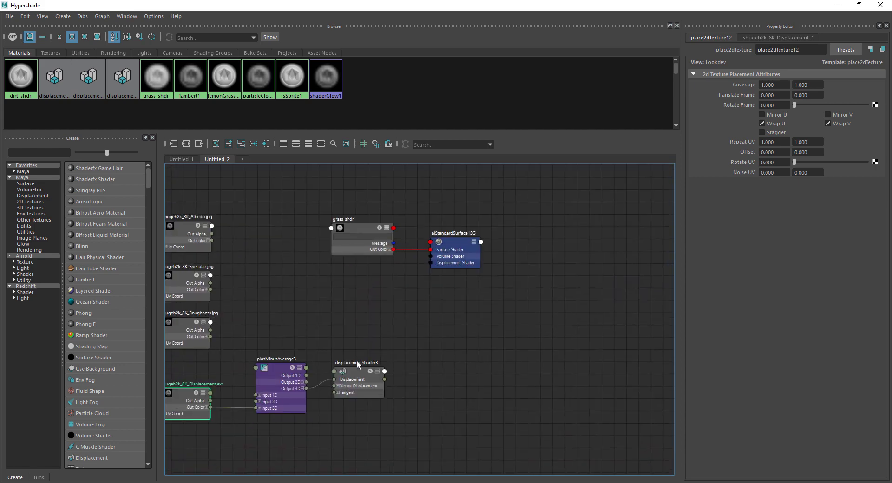
left_click(358, 379)
left_click_drag(358, 378, 360, 387)
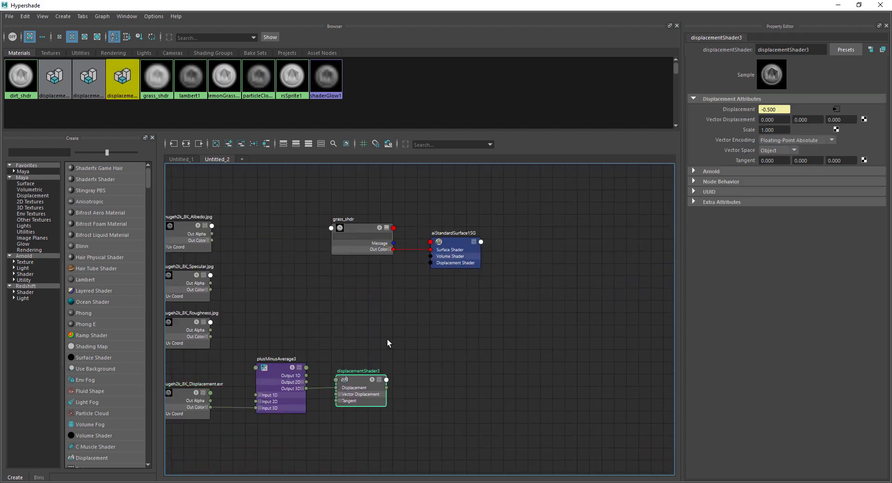
Step: Assign the displacementShader as the displacement material of the aiStandardSurface1SG shading group
left_click(454, 249)
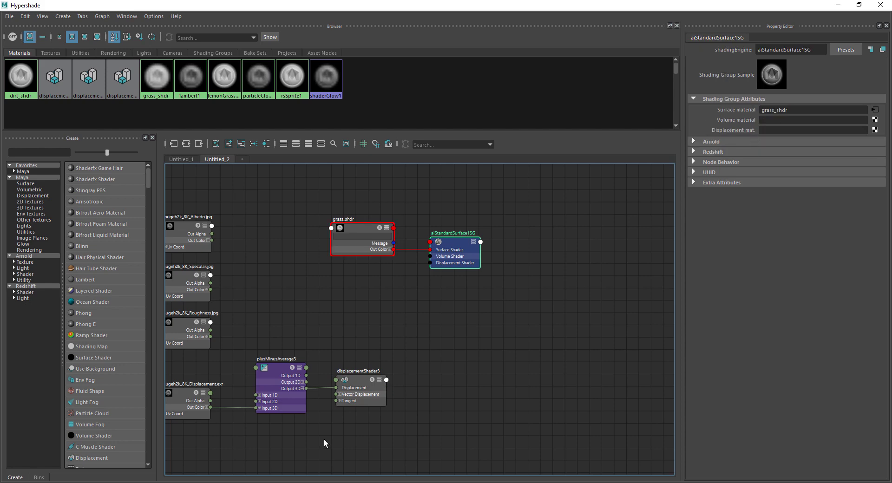
middle_click_drag(361, 379, 750, 132)
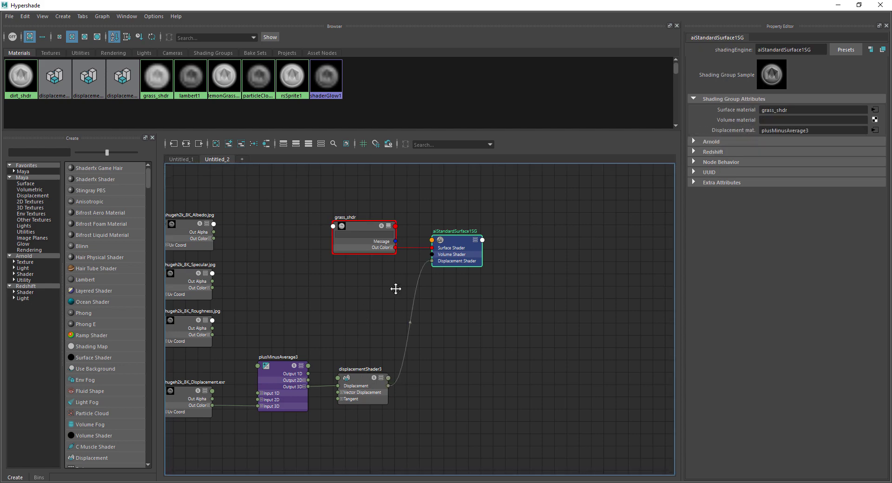
left_click(526, 350)
key("a")
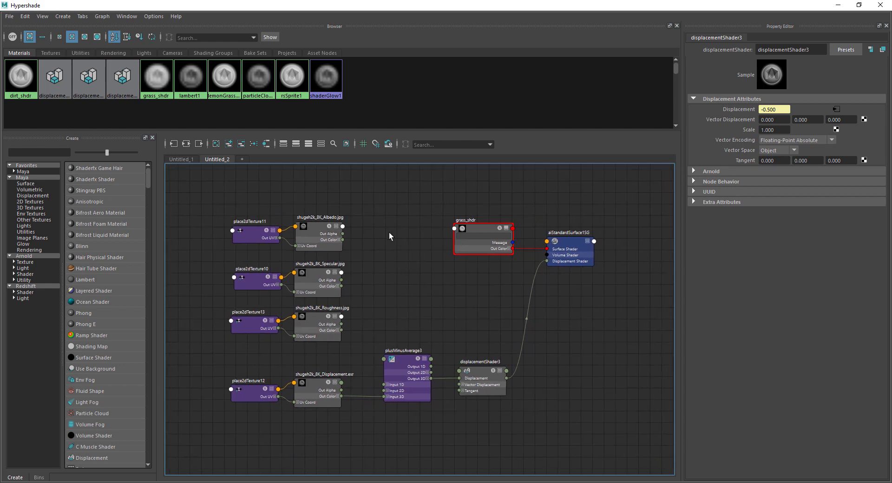
Step: Connect the Albedo file node to grass_shdr's base Color and set the base Weight to 1
left_click(470, 235)
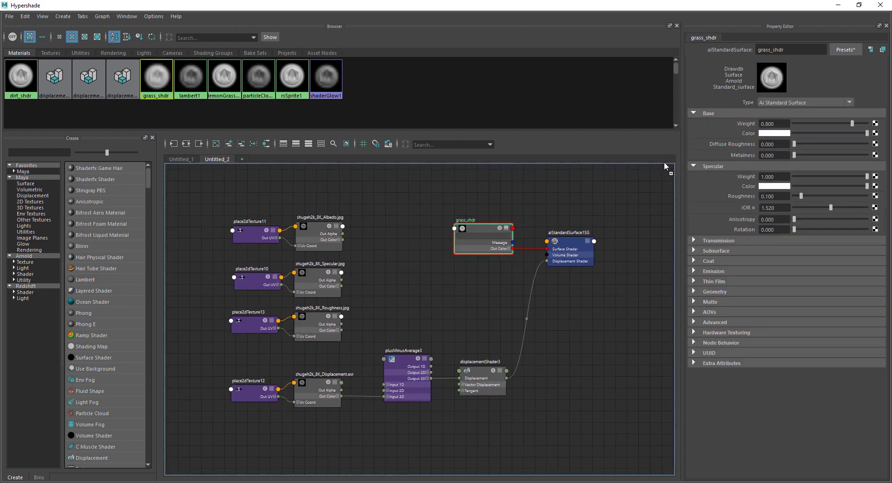
middle_click_drag(743, 136, 744, 136)
left_click_drag(853, 123, 891, 127)
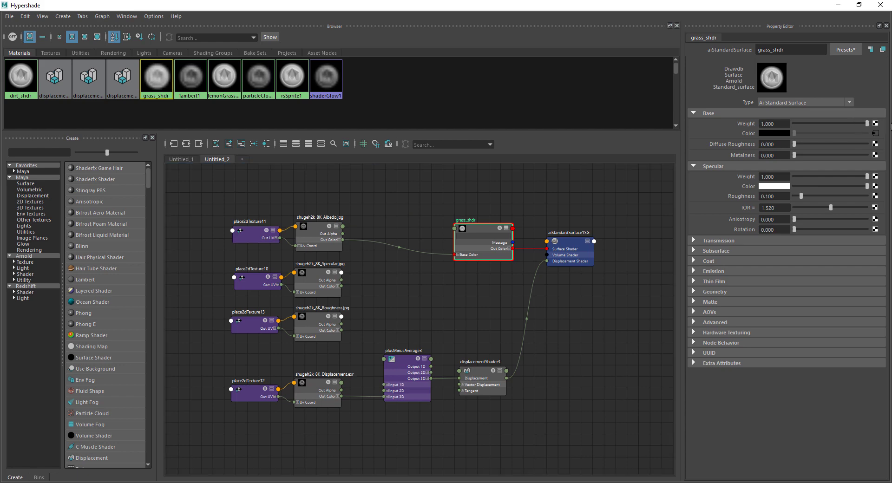
left_click(323, 191)
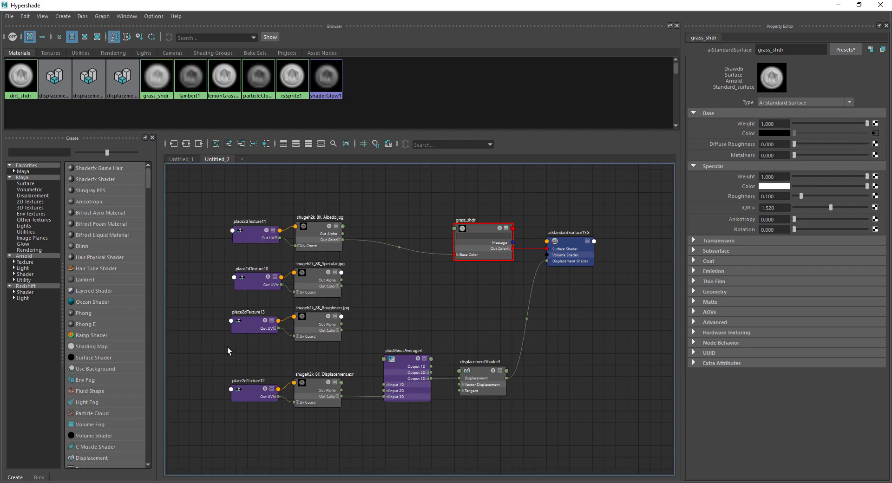
Step: Select all texture, placement and displacement nodes together and shift them down so the Albedo connection to grass_shdr runs straight
left_click_drag(226, 358, 227, 359)
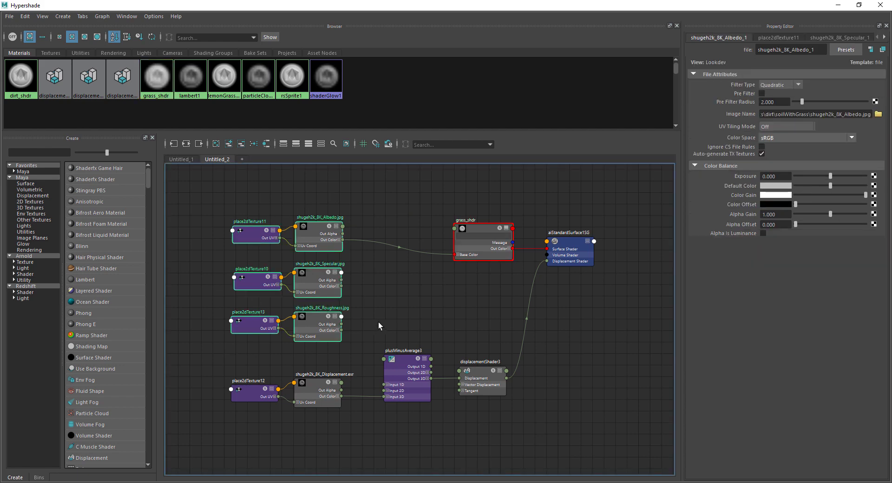
middle_click_drag(378, 325, 392, 303, "alt")
left_click_drag(265, 408, 532, 318, "shift")
left_click_drag(493, 350, 495, 352)
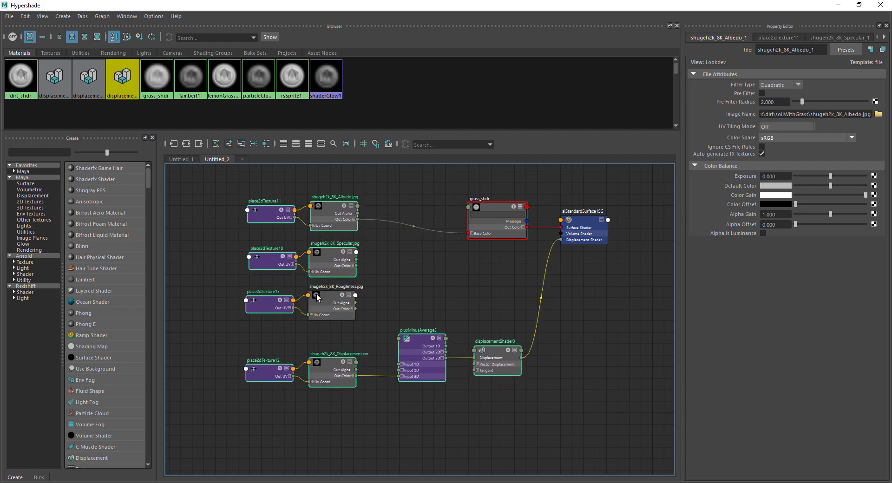
left_click_drag(420, 331, 420, 345)
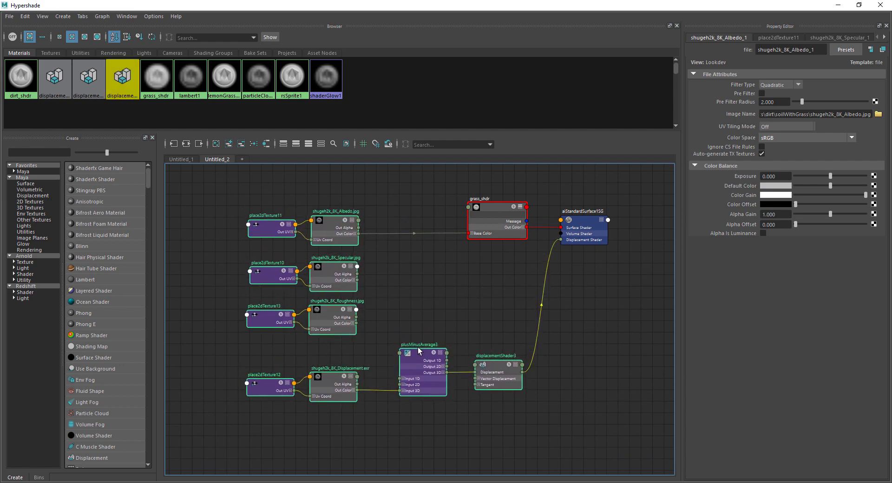
left_click(429, 295)
middle_click_drag(428, 295, 419, 302)
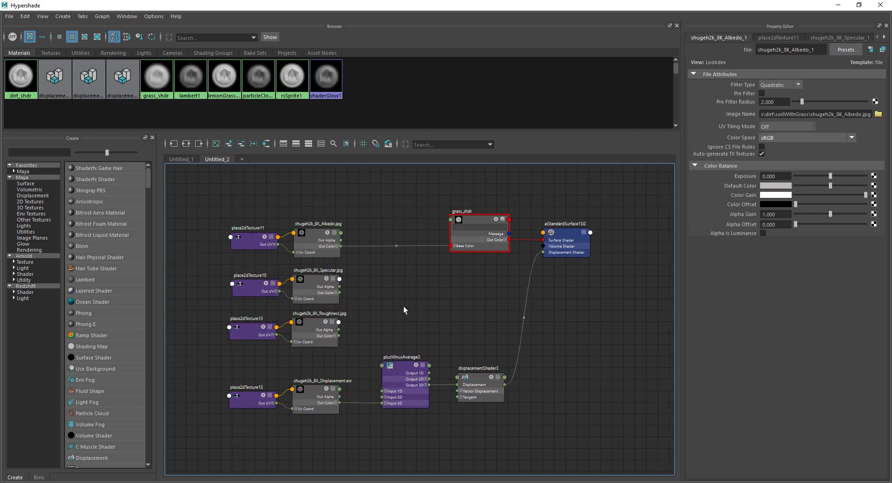
Step: Create an aiColorCorrect node in the graph and expand its display to show its ports
key("Tab")
type("ai")
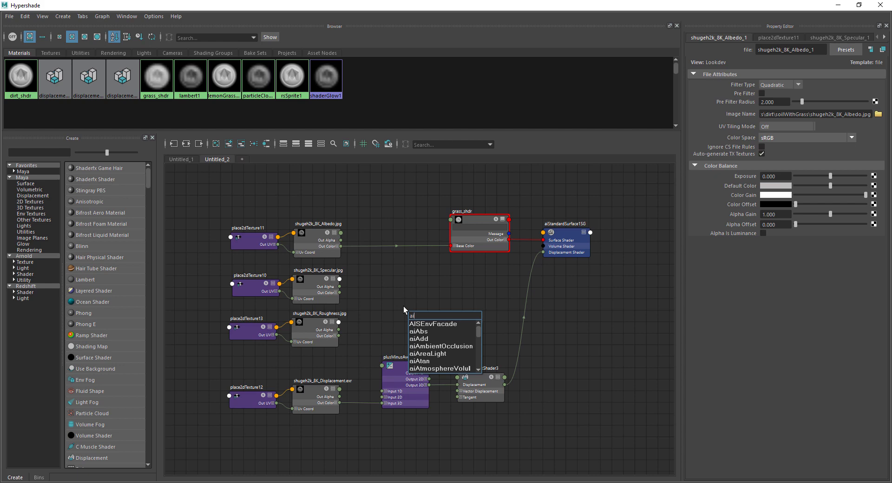
type("colo")
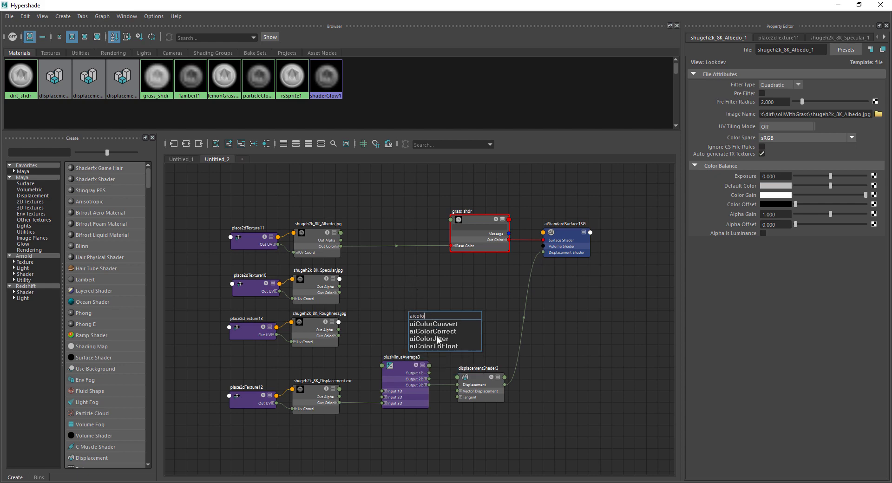
left_click(434, 332)
left_click(447, 315)
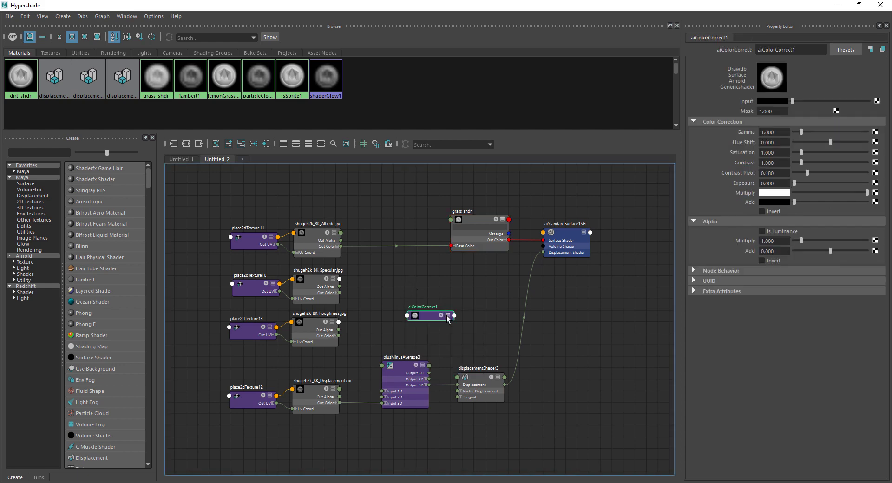
Step: Place the aiColorCorrect node beside the Specular file node, then duplicate it and place the copy beside the Roughness file node
left_click_drag(429, 314, 394, 277)
key("ctrl+d")
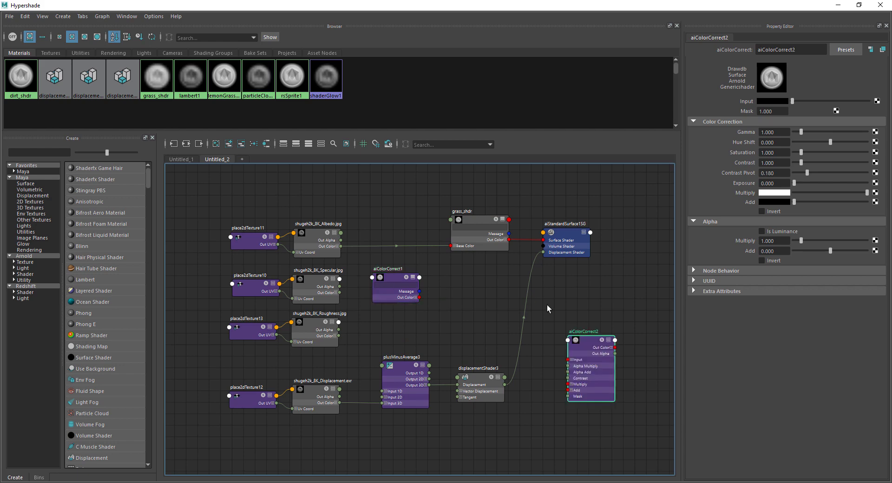
left_click_drag(588, 341, 390, 317)
left_click(389, 308)
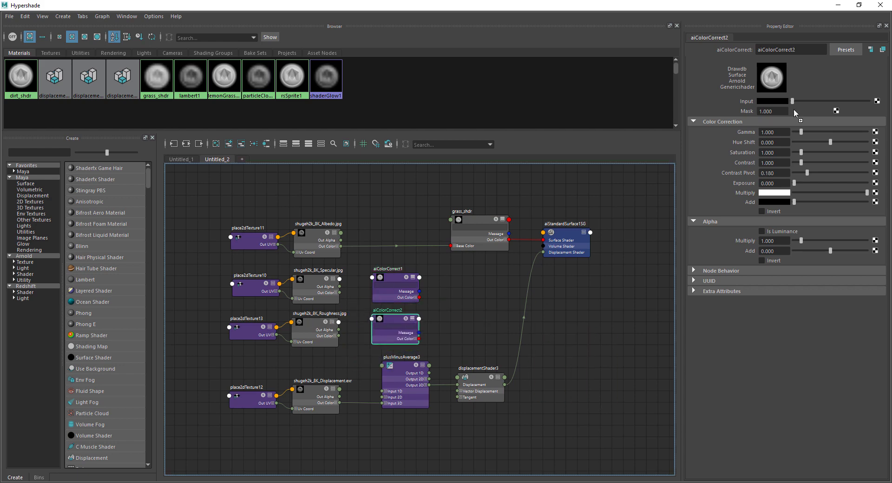
Step: Connect the Roughness file node to aiColorCorrect2's Input and the Specular file node to aiColorCorrect1's Input
middle_click_drag(747, 94, 742, 98)
left_click(386, 280)
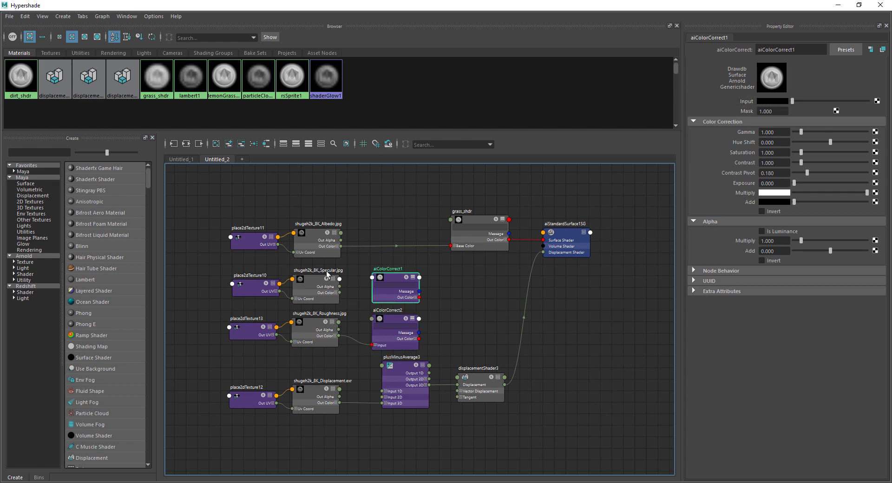
middle_click_drag(317, 279, 730, 98)
Step: Reposition the two aiColorCorrect nodes so they line up with the Specular and Roughness file nodes without overlapping
scroll(376, 357, "up", 4)
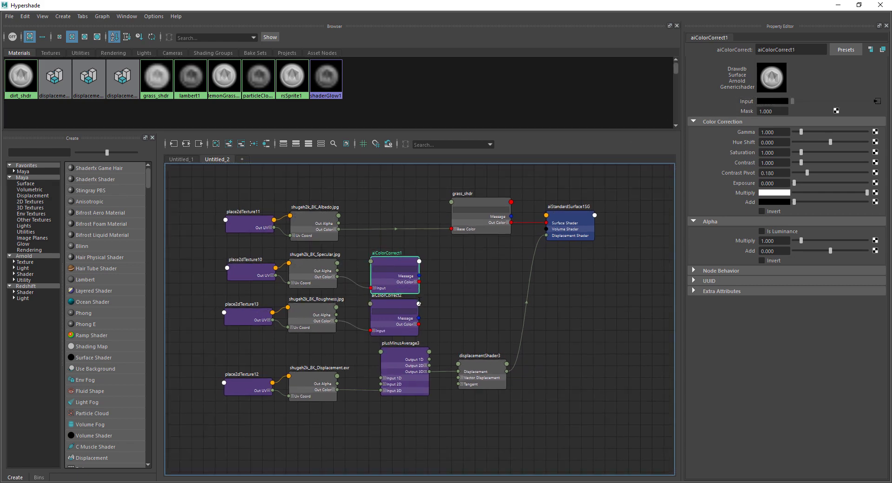
left_click_drag(476, 268, 394, 341)
middle_click_drag(437, 268, 412, 317, "alt")
left_click_drag(372, 291, 374, 270)
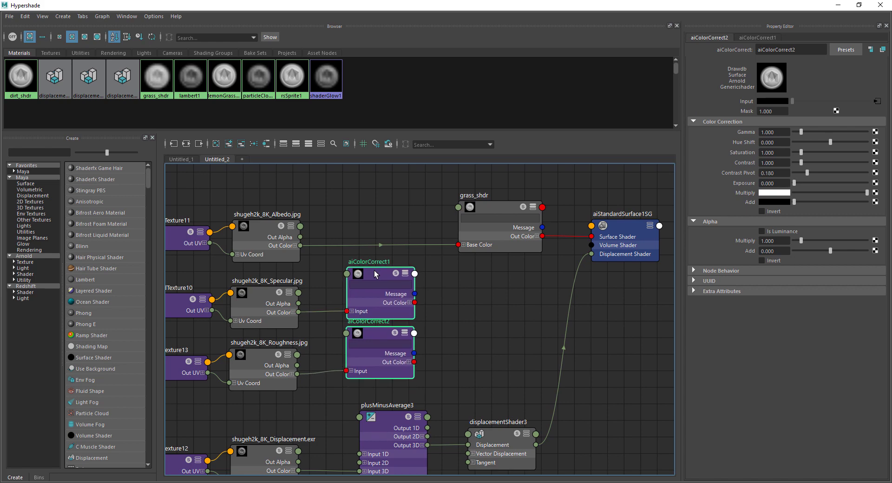
left_click(391, 337)
left_click_drag(377, 336, 377, 334)
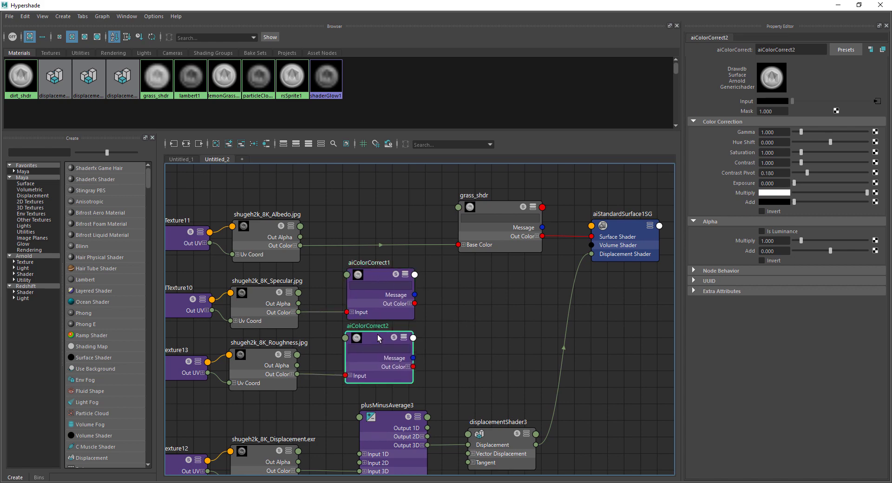
Step: Connect aiColorCorrect1 to grass_shdr's specular Color and aiColorCorrect2 to its specular Roughness
left_click(490, 206)
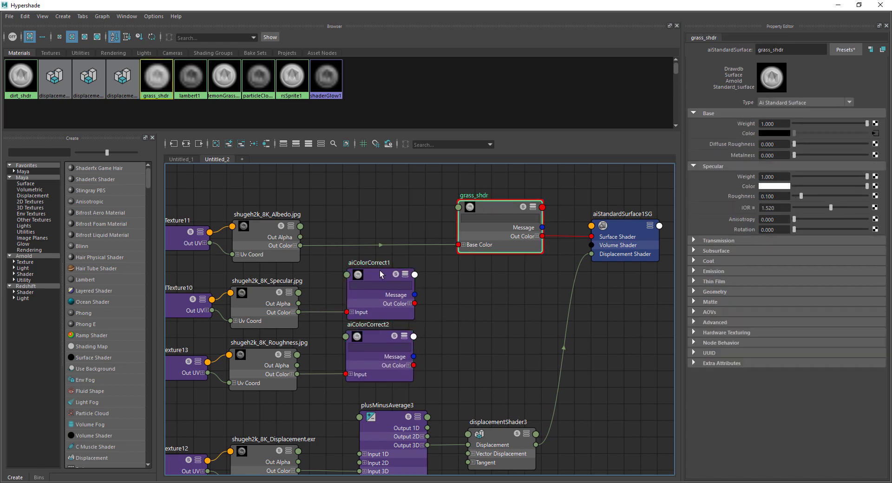
middle_click_drag(378, 275, 748, 187)
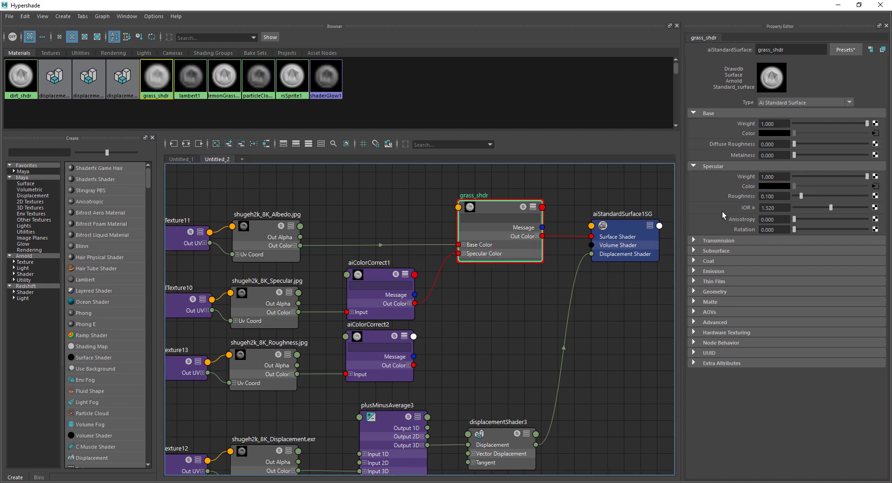
middle_click_drag(369, 335, 727, 198)
Step: Replace the Out Alpha link by connecting aiColorCorrect2's Out Color R to grass_shdr's Specular Roughness
scroll(416, 317, "up", 1)
middle_click_drag(485, 329, 469, 341)
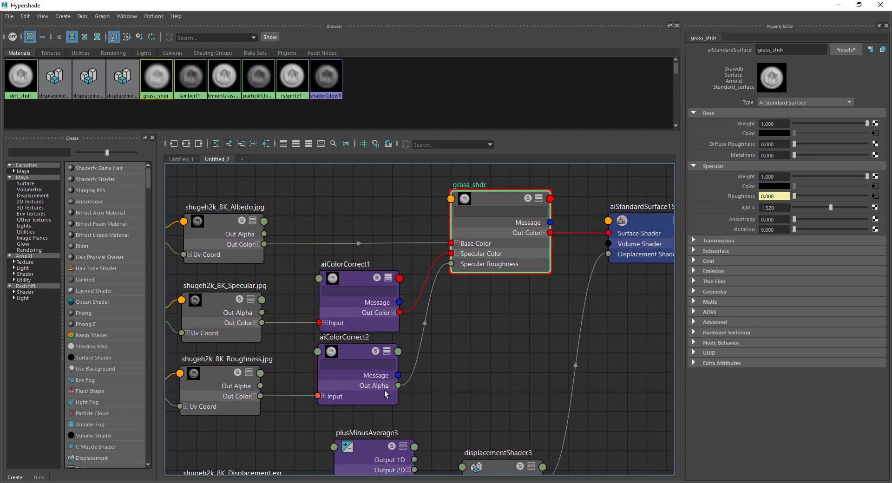
left_click(397, 352)
mouse_move(427, 358)
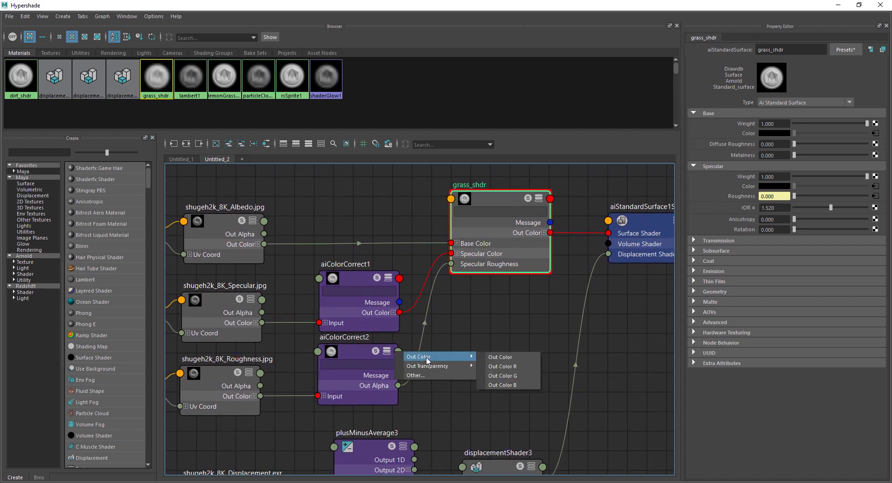
left_click(502, 367)
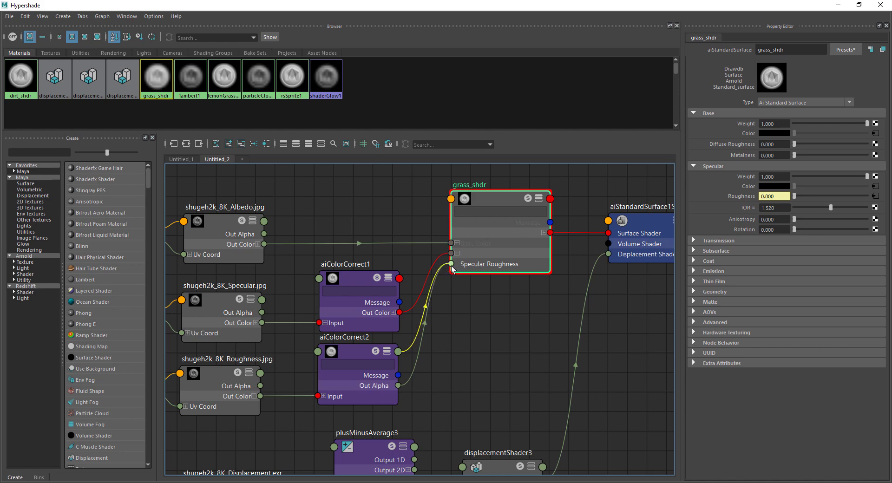
middle_click_drag(467, 402, 463, 336, "alt")
scroll(465, 363, "down", 2)
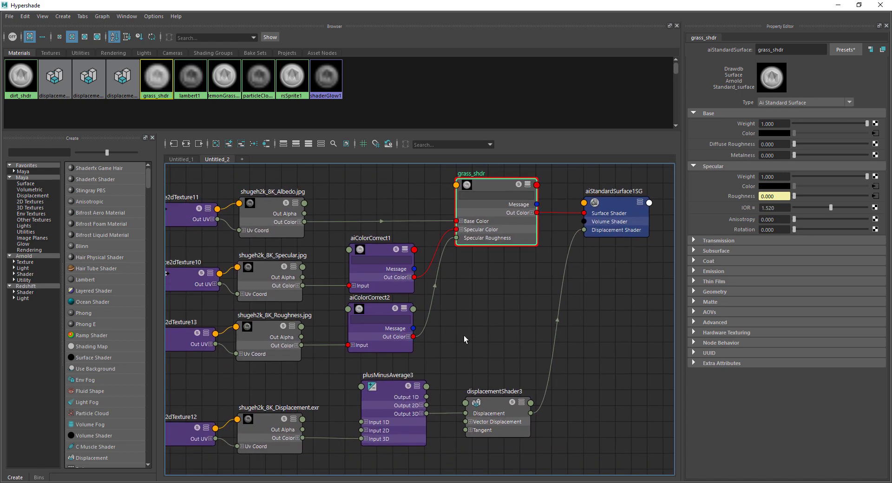
Step: Check the Repeat UV setting on the place2dTexture node of the dirt_shdr network's Albedo map and return to the grass_shdr network
left_click(509, 314)
scroll(509, 315, "down", 1)
middle_click_drag(494, 306, 459, 317, "alt")
scroll(494, 314, "down", 1)
scroll(469, 315, "down", 1)
middle_click_drag(347, 175, 319, 379, "alt")
scroll(361, 289, "down", 2)
middle_click_drag(489, 284, 496, 307, "alt")
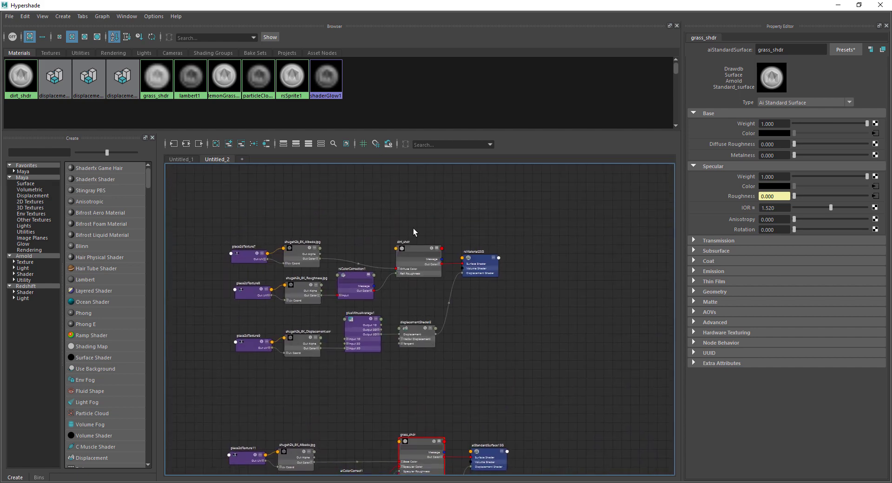
left_click(250, 259)
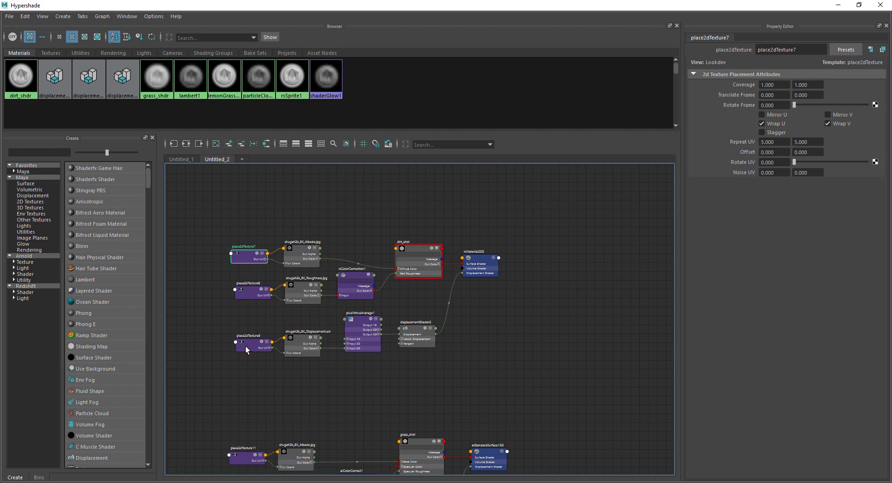
middle_click_drag(322, 363, 341, 111, "alt")
scroll(344, 185, "up", 2)
middle_click_drag(344, 185, 337, 215, "alt")
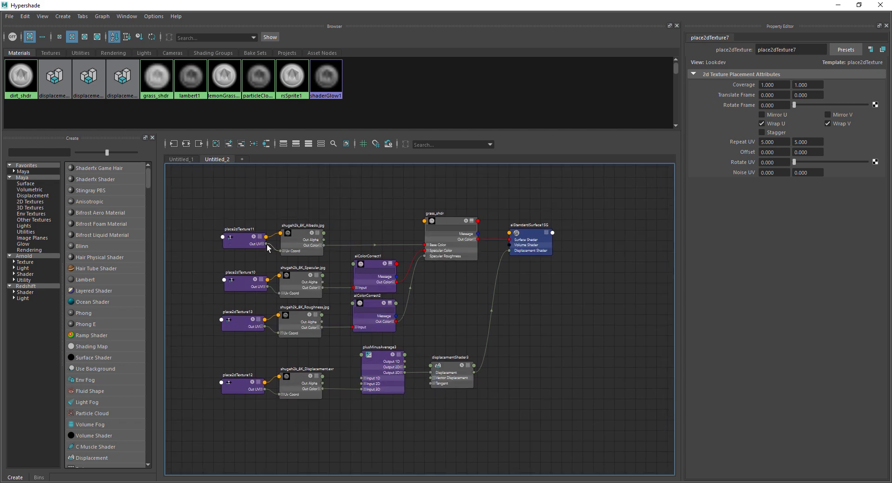
Step: Set Repeat UV to 5 by 5 on the place2dTexture node feeding grass_shdr's Albedo map
left_click_drag(779, 141, 720, 140)
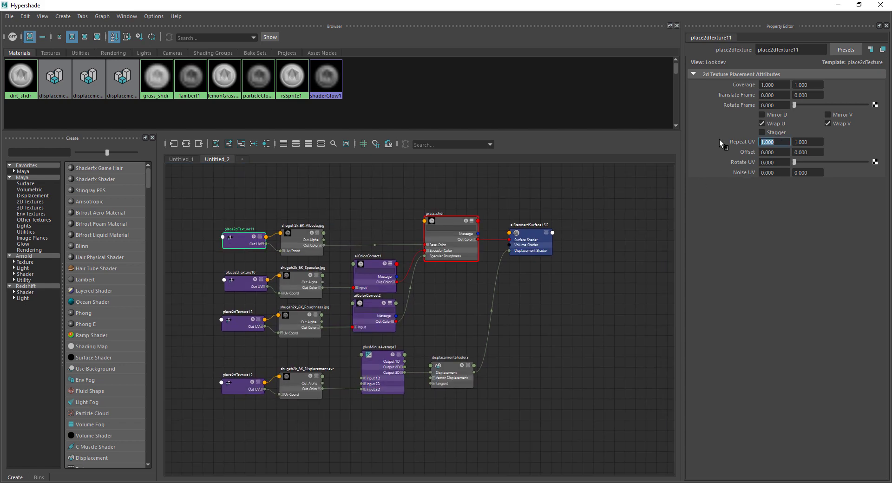
type("5")
key("Tab")
type("5")
key("Return")
Step: Set Repeat UV to 5 by 5 on the place2dTexture node of grass_shdr's Specular map
left_click(243, 283)
left_click_drag(790, 141, 713, 139)
type("5")
key("Tab")
type("5")
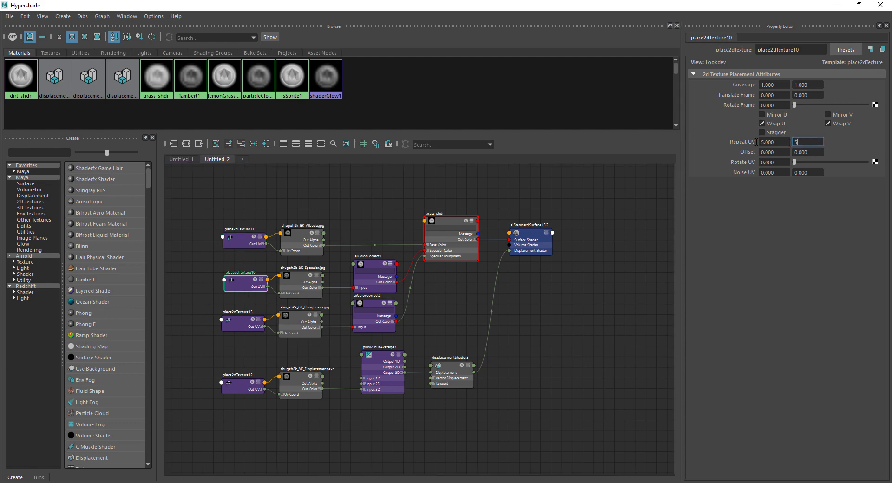
key("Return")
Step: Set Repeat UV to 5 by 5 on the place2dTexture node of grass_shdr's Roughness map
left_click(240, 319)
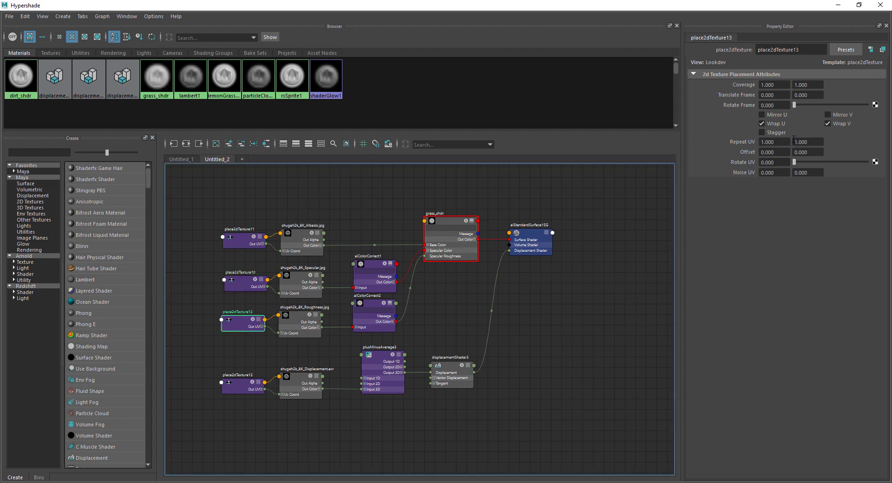
left_click_drag(788, 142, 737, 147)
type("5")
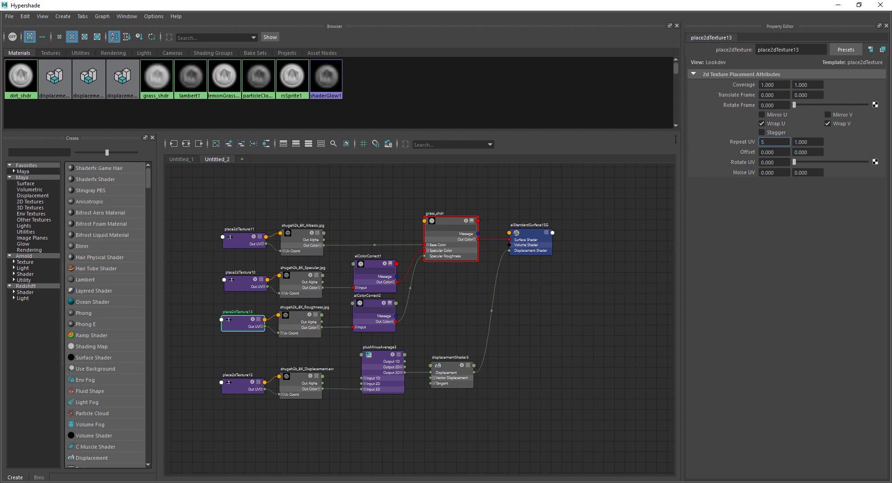
key("Tab")
type("5")
key("Return")
Step: Set Repeat UV to 5 by 5 on the place2dTexture node of grass_shdr's Displacement map
left_click(234, 385)
left_click(774, 141)
type("5")
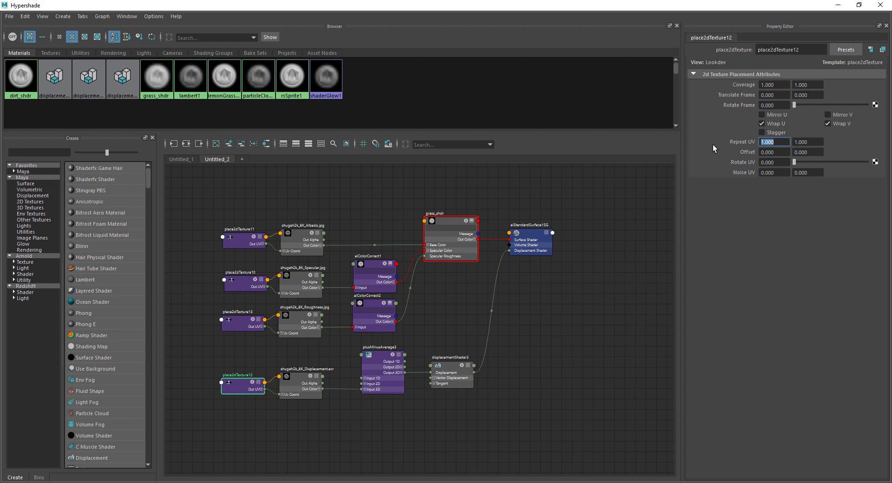
key("Tab")
type("5")
key("Return")
key("a")
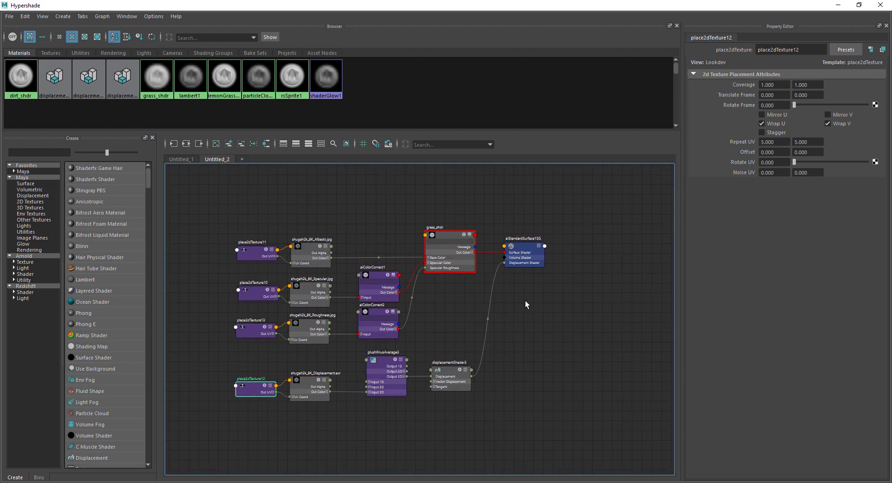
Step: Check the dirt_shdr network's displacement Scale and set the Scale of grass_shdr's displacementShader3 to 5
left_click(445, 371)
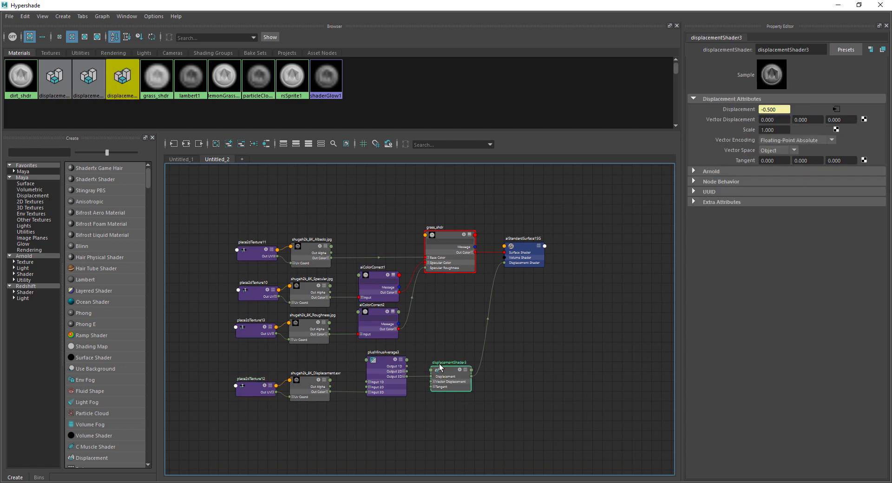
middle_click_drag(560, 280, 547, 439, "alt")
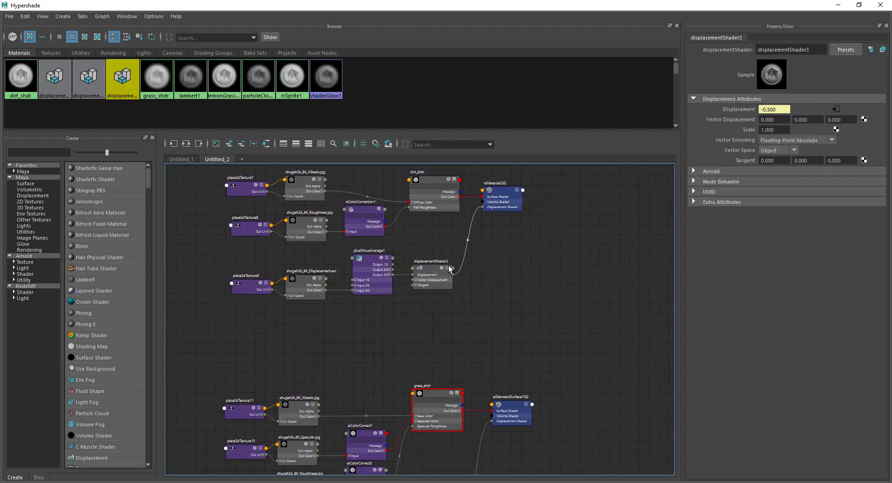
left_click(430, 269)
middle_click_drag(553, 376, 548, 243, "alt")
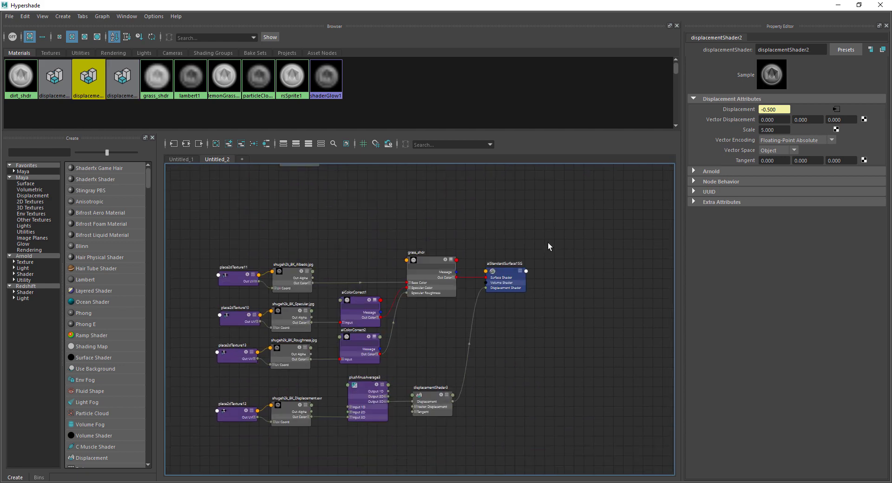
left_click(429, 389)
left_click(771, 130)
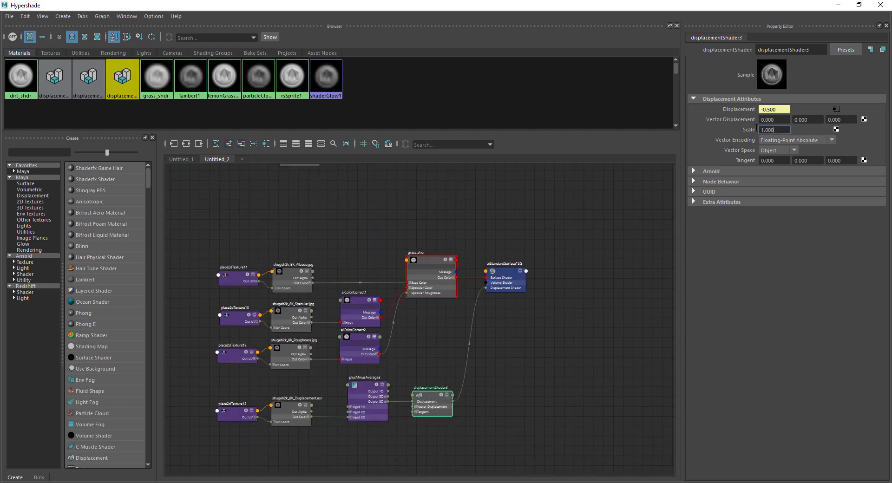
type("5")
key("Return")
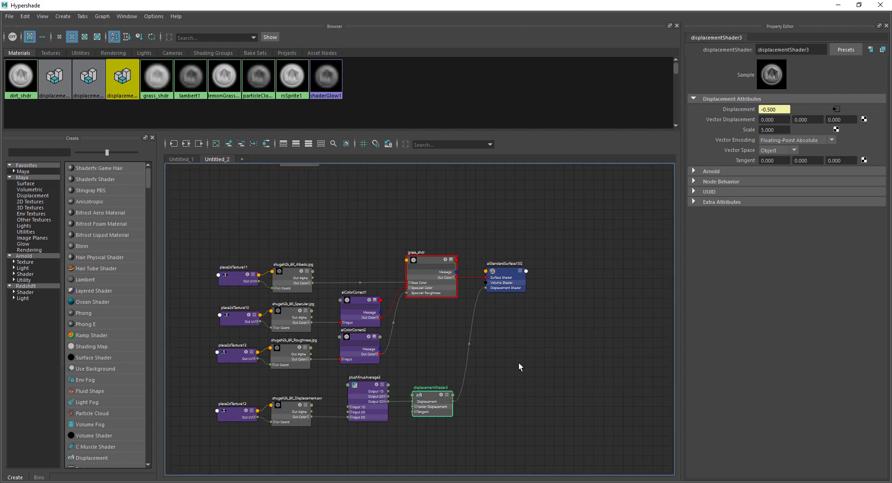
Step: Review the grass_shdr network and inspect the shader's Base and Specular attributes
scroll(520, 364, "down", 1)
middle_click_drag(520, 364, 550, 320, "alt")
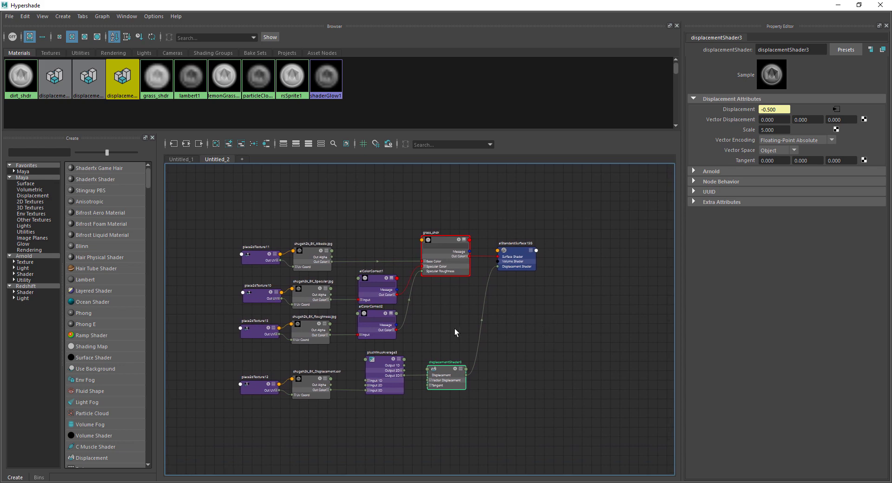
middle_click_drag(462, 370, 458, 377, "alt")
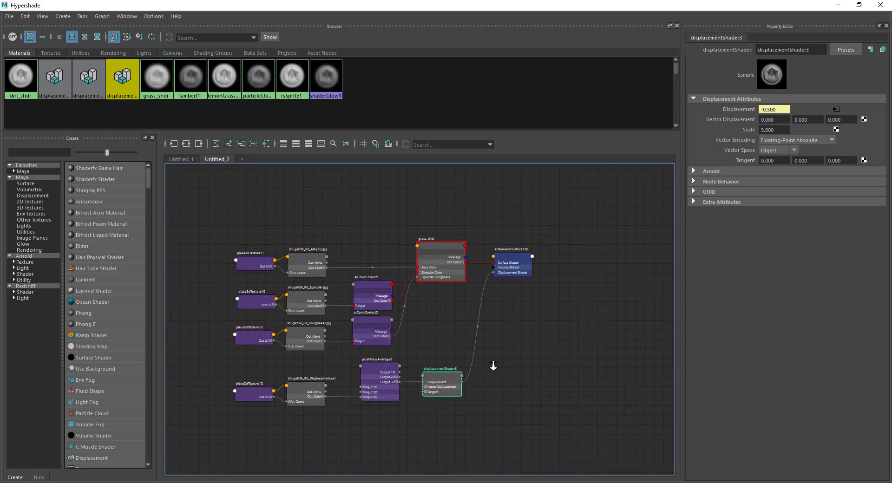
scroll(492, 363, "up", 1)
left_click(435, 241)
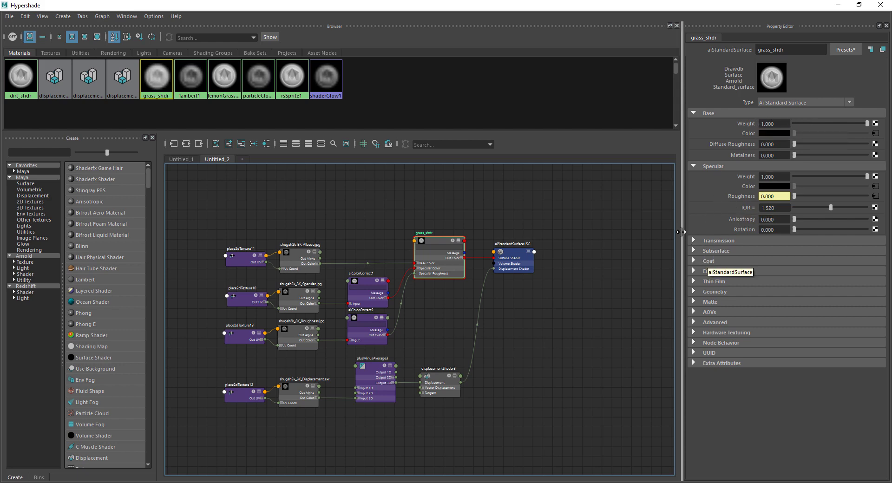
middle_click_drag(535, 338, 527, 338, "alt")
scroll(527, 338, "down", 1)
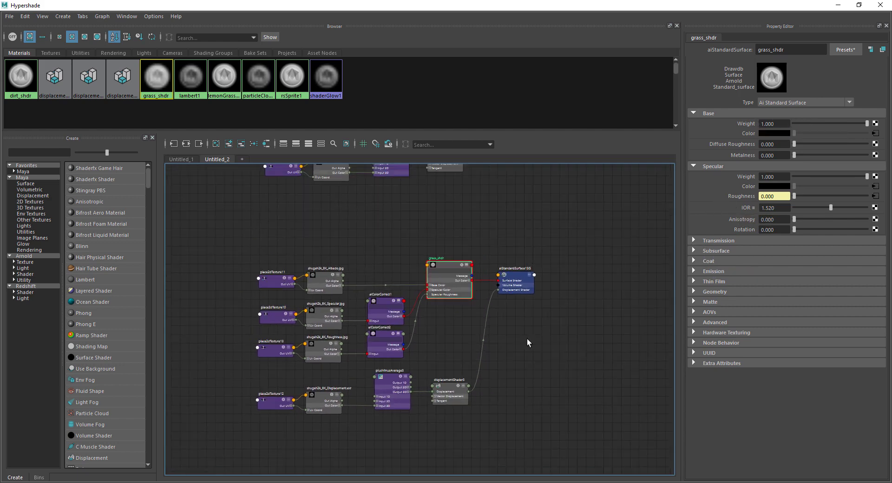
Step: Compare the overall node layout of the dirt_shdr network with that of the grass_shdr network
middle_click_drag(594, 309, 574, 406, "alt")
right_click_drag(574, 406, 587, 389, "alt")
middle_click_drag(586, 388, 572, 345, "alt")
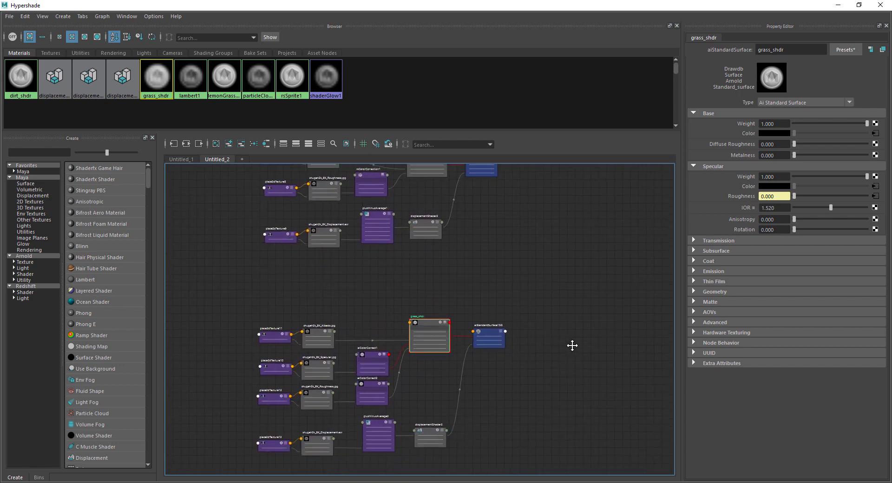
right_click_drag(572, 345, 590, 342, "alt")
middle_click_drag(590, 343, 571, 352, "alt")
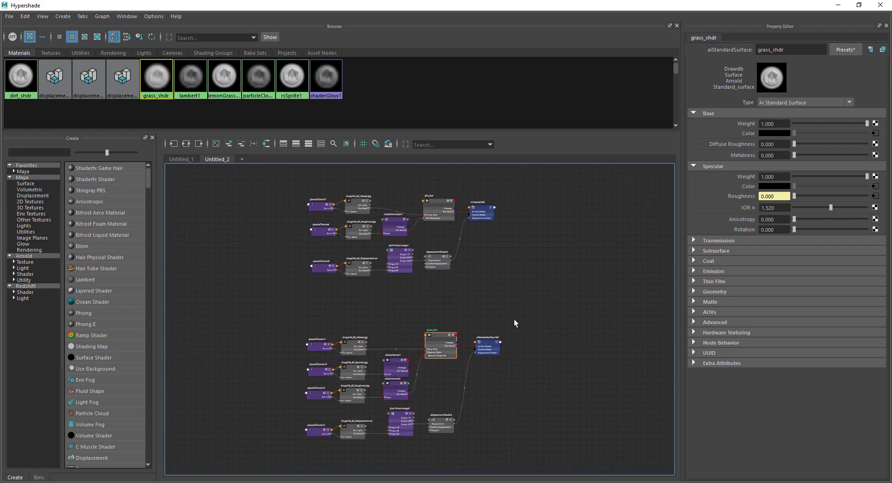
middle_click_drag(514, 319, 503, 257, "alt")
right_click_drag(502, 257, 587, 295, "alt")
middle_click_drag(546, 298, 587, 313, "alt")
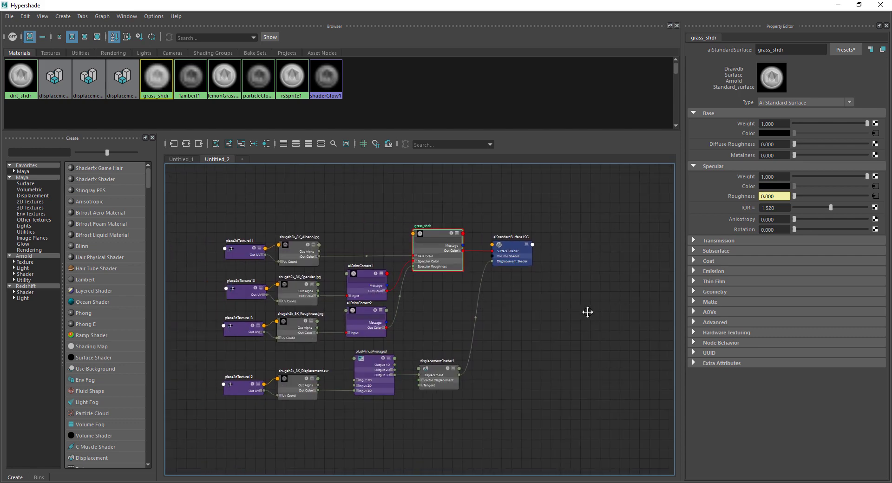
middle_click_drag(523, 327, 537, 329, "alt")
right_click_drag(538, 328, 543, 323, "alt")
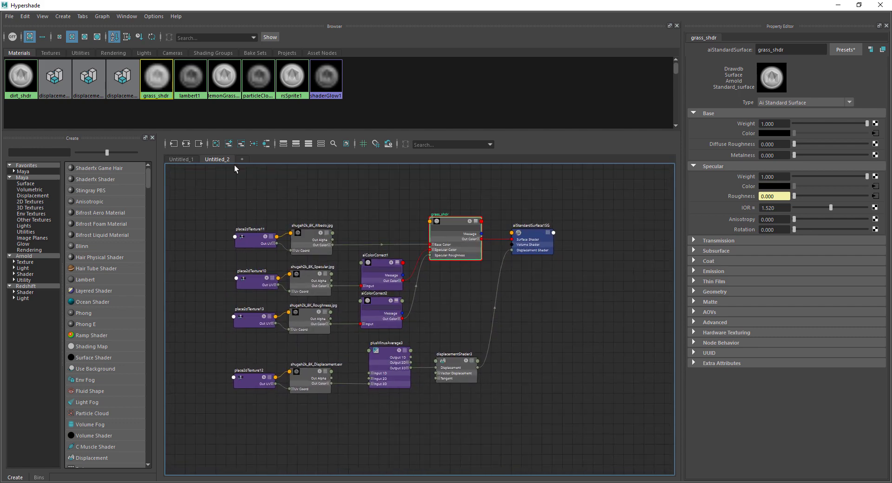
Step: Create an aiStandardSurface shader in the empty area below the existing network in the Untitled_1 graph
left_click(180, 159)
middle_click_drag(440, 421, 423, 399, "alt")
right_click_drag(423, 399, 391, 387, "alt")
middle_click_drag(476, 385, 493, 377, "alt")
middle_click_drag(542, 428, 515, 411, "alt")
middle_click_drag(534, 382, 519, 270, "alt")
middle_click_drag(442, 359, 451, 328, "alt")
key("Tab")
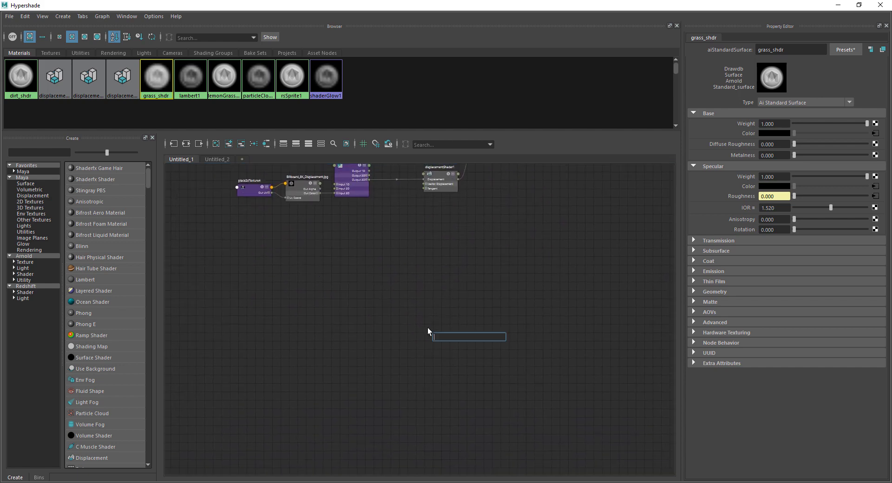
type("stand")
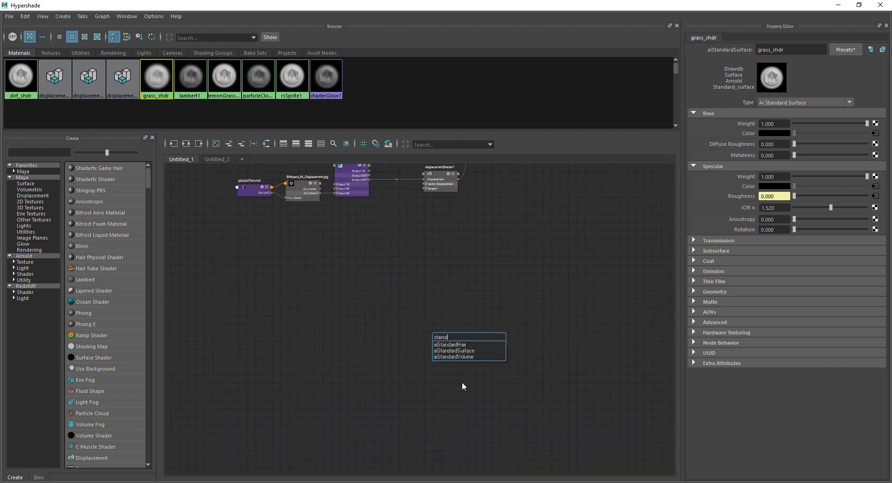
left_click(460, 351)
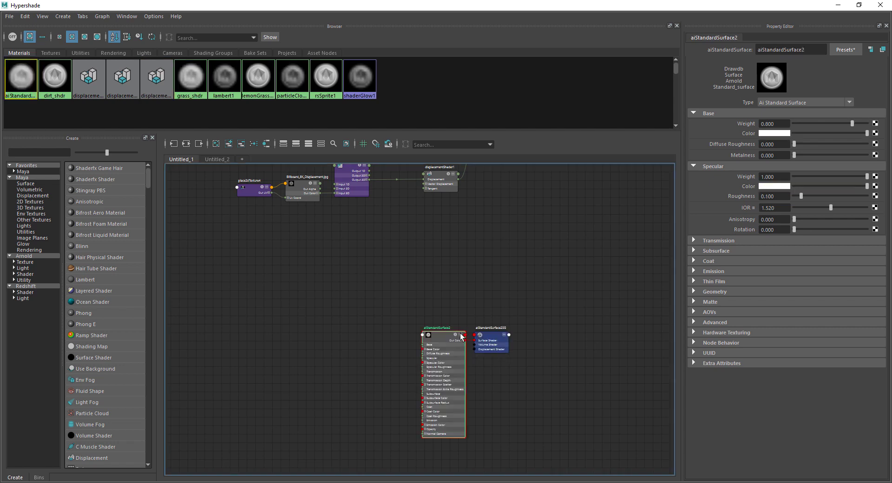
Step: Collapse the aiStandardSurface2 node's attributes and move it together with its shading group further up in the graph
key("1")
left_click_drag(430, 334, 426, 326)
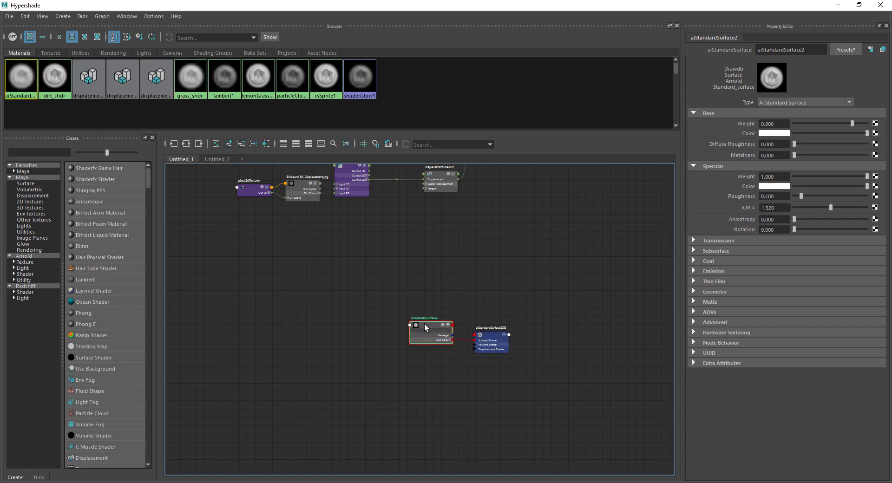
left_click_drag(515, 298, 422, 374)
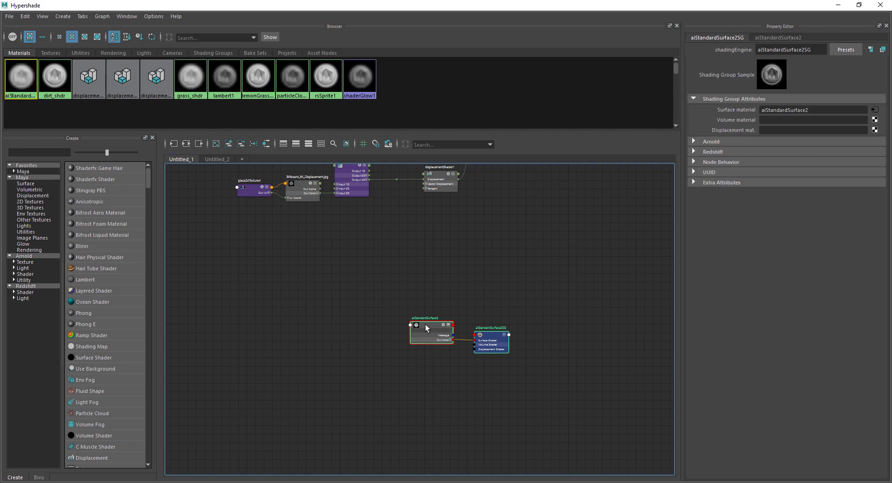
left_click_drag(425, 324, 444, 266)
left_click(457, 348)
middle_click_drag(457, 349, 448, 359, "alt")
Step: Switch to File Explorer and open the Billboard textures folder under 2019, tutorials, Environments, grass, assets, lemonGrass, Textures
left_click(61, 482)
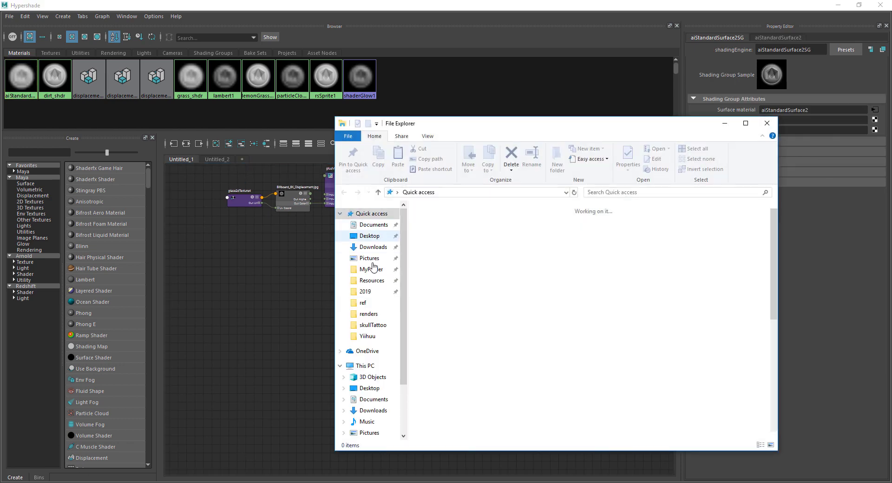
left_click(365, 291)
double_click(460, 269)
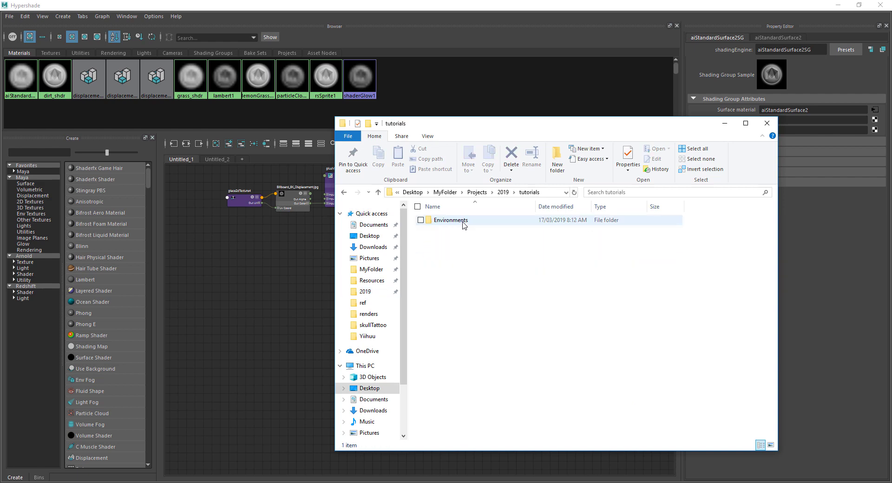
double_click(463, 221)
double_click(452, 270)
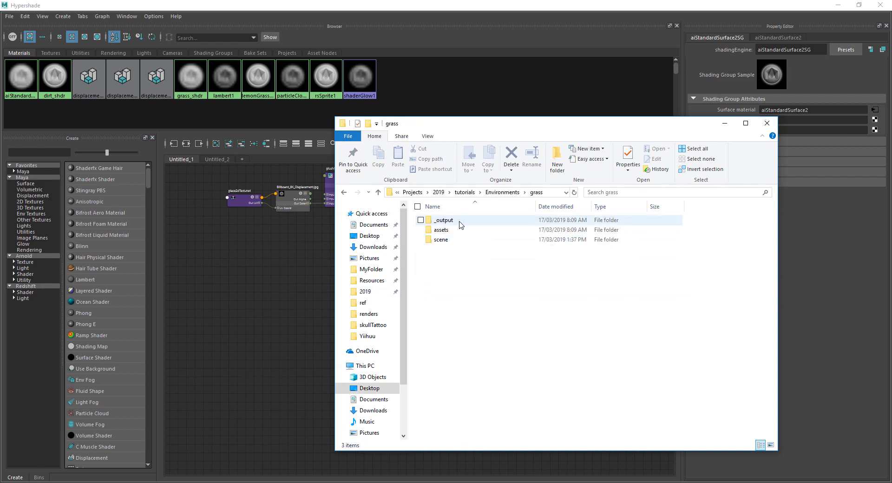
double_click(452, 230)
double_click(450, 222)
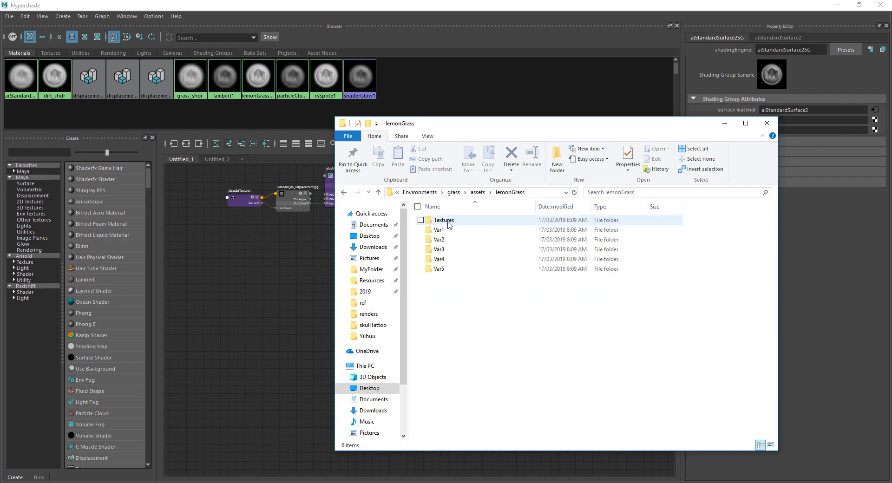
double_click(452, 229)
double_click(452, 230)
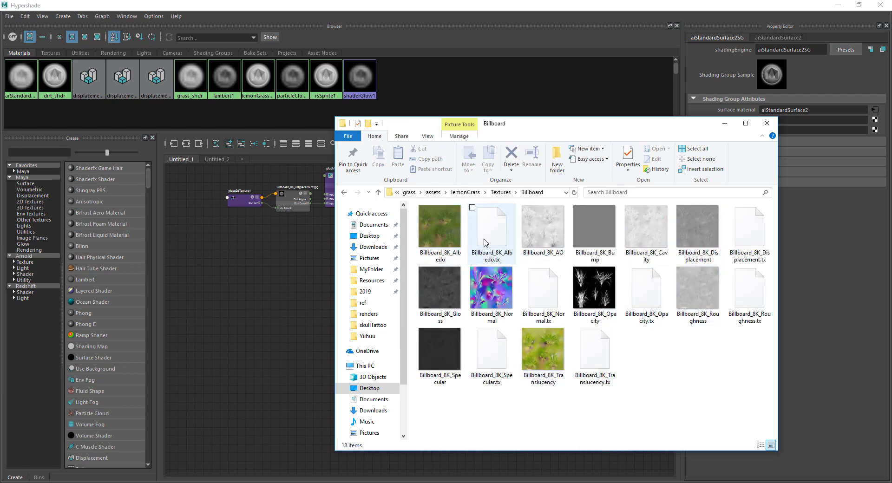
Step: Bring the Billboard_8K Albedo, Displacement, Normal, Opacity, Roughness, Specular and Translucency images into the Untitled_1 graph as file textures
left_click(447, 239)
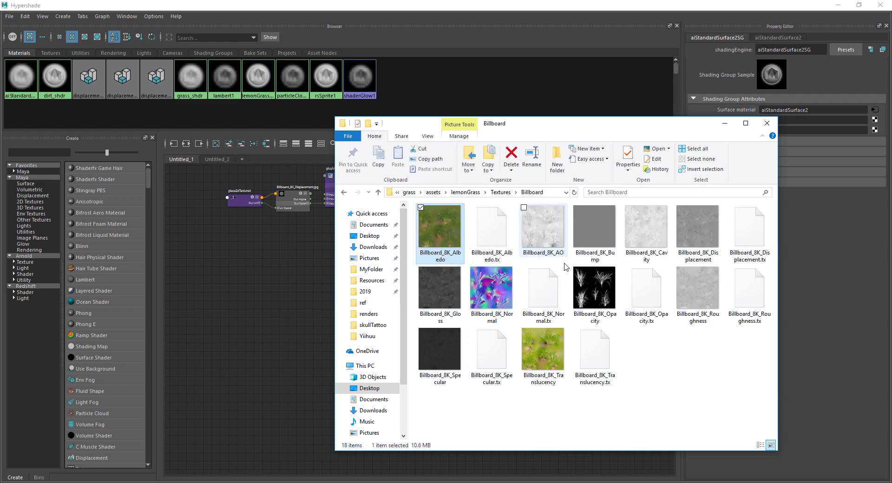
left_click(702, 243, "ctrl")
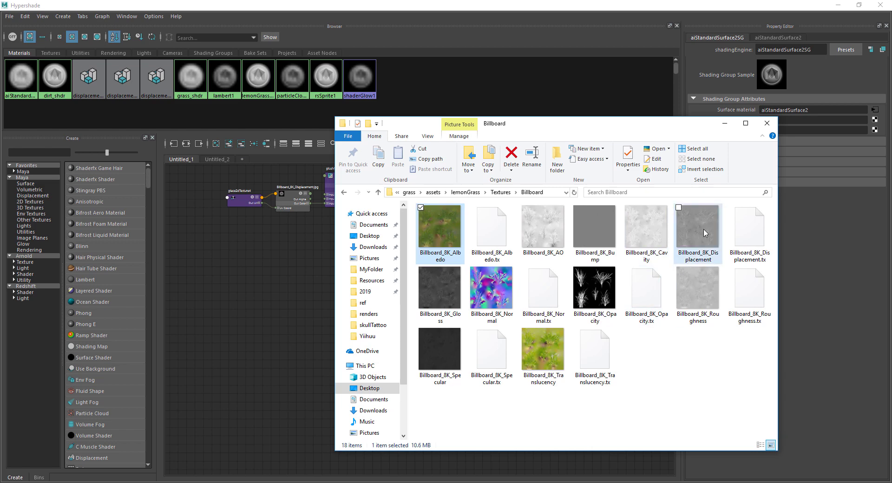
left_click(492, 297, "ctrl")
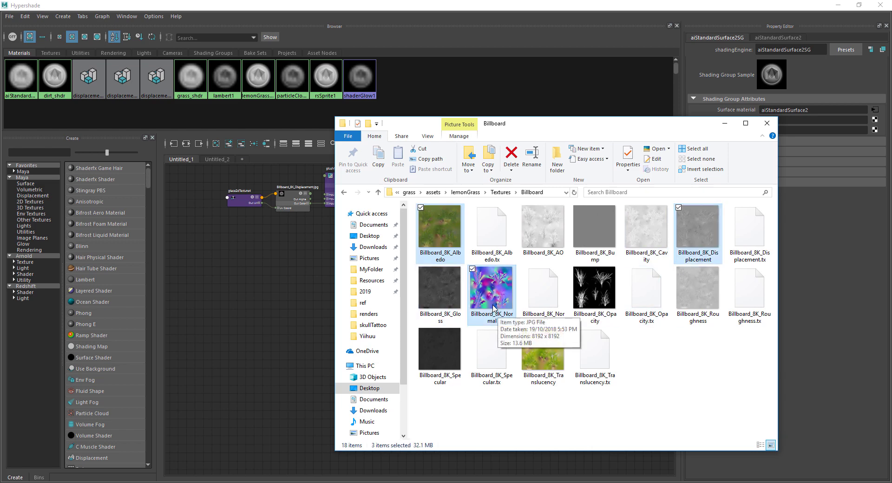
left_click(597, 295, "ctrl")
left_click(704, 306, "ctrl")
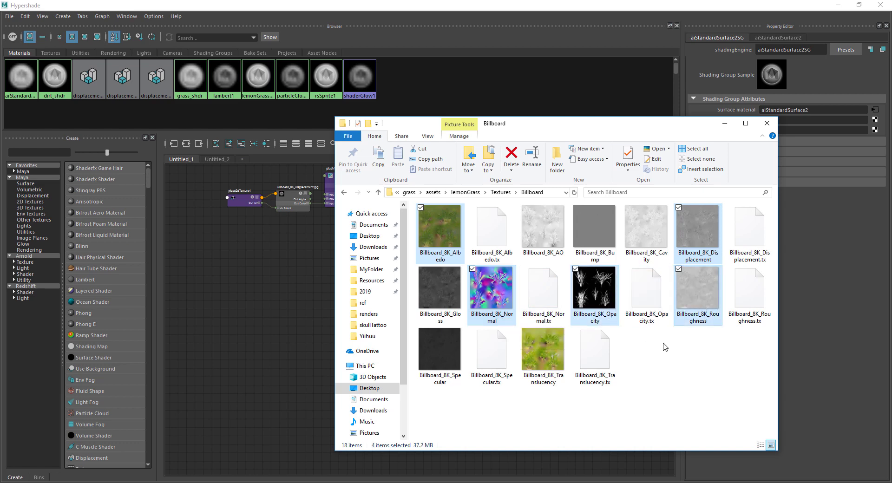
left_click(439, 349, "ctrl")
left_click(544, 355, "ctrl")
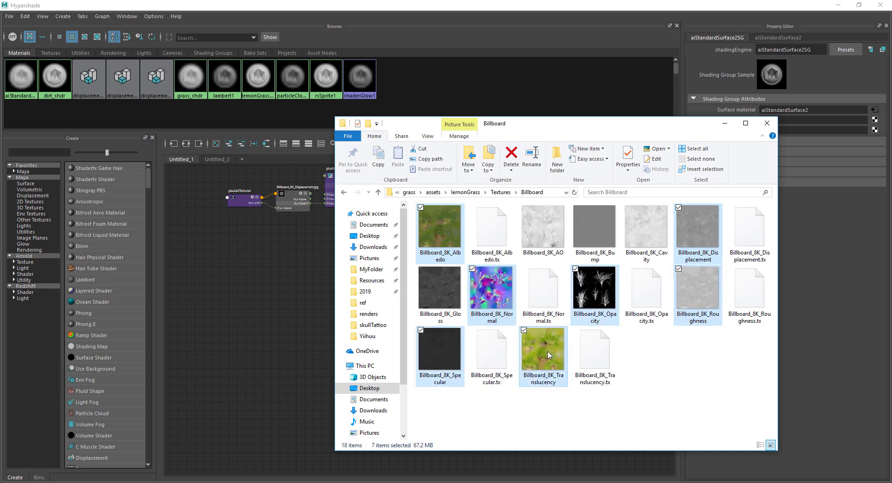
left_click_drag(548, 356, 266, 330)
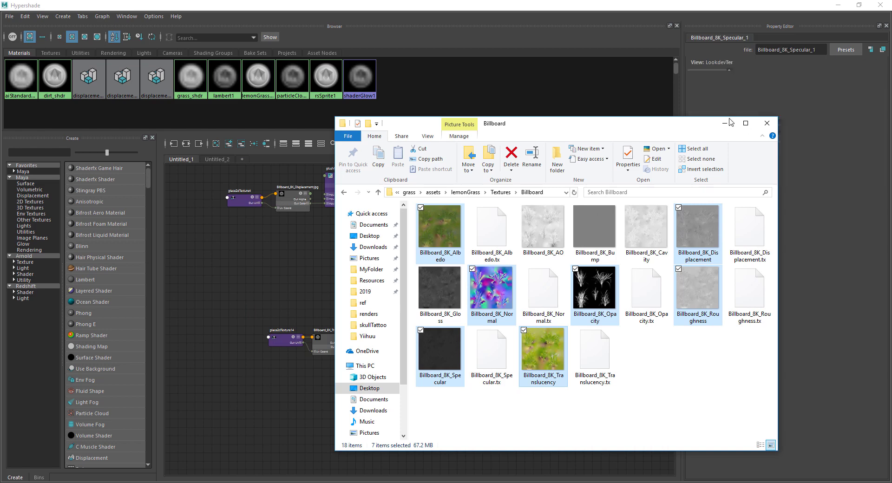
Step: Close the Billboard folder window and move the whole row of imported texture nodes further below the aiStandardSurface2 node
left_click(767, 123)
scroll(492, 358, "down", 8)
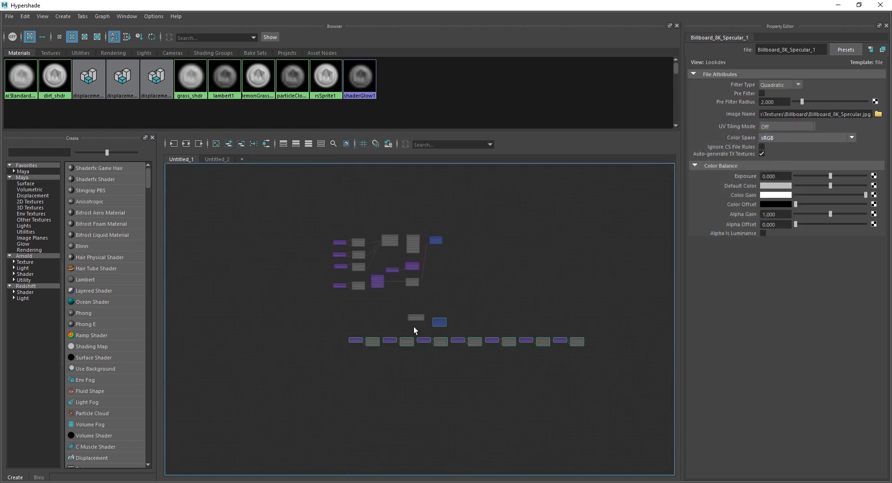
left_click(435, 323)
left_click_drag(444, 339, 382, 380)
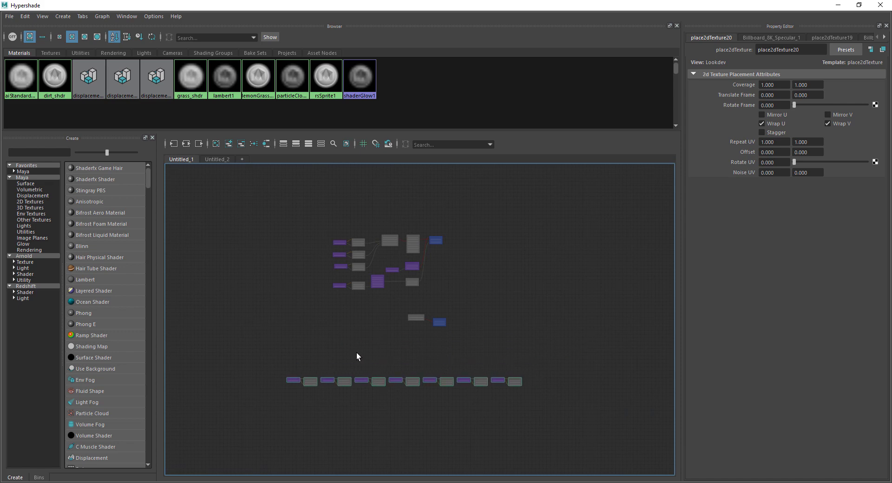
scroll(393, 359, "up", 4)
middle_click_drag(432, 354, 434, 340, "alt")
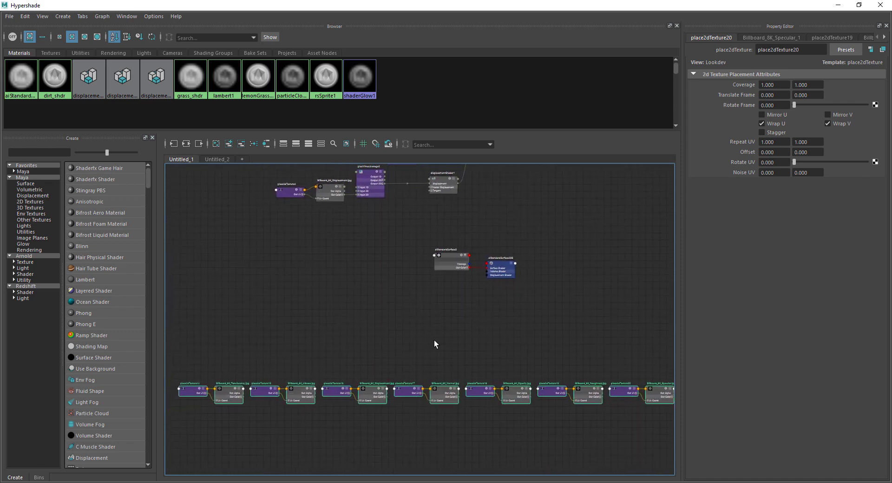
Step: Move the Billboard_8K_Albedo texture and its place2dTexture node out of the row, up to the input side of aiStandardSurface2
left_click(504, 266)
left_click_drag(505, 265, 504, 265)
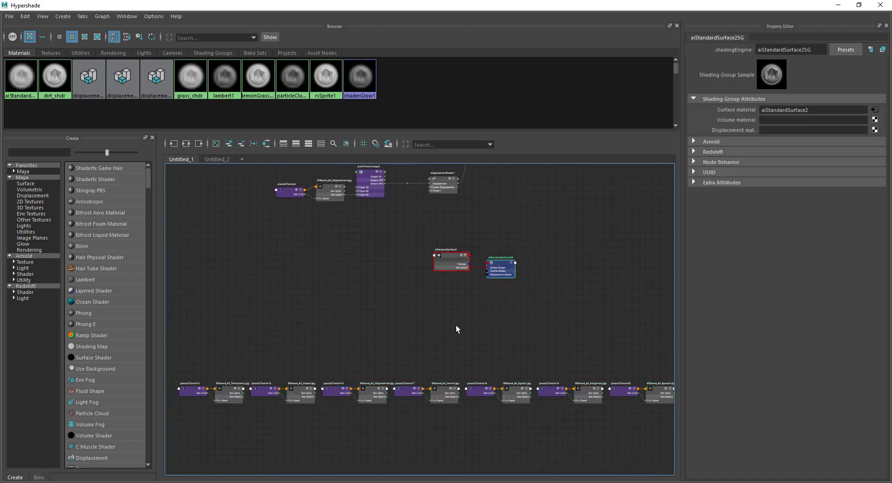
middle_click_drag(456, 325, 464, 289, "alt")
middle_click_drag(344, 279, 502, 184, "alt")
scroll(400, 259, "up", 2)
middle_click_drag(435, 253, 339, 279, "alt")
left_click(388, 290)
scroll(386, 251, "down", 2)
middle_click_drag(386, 251, 340, 359, "alt")
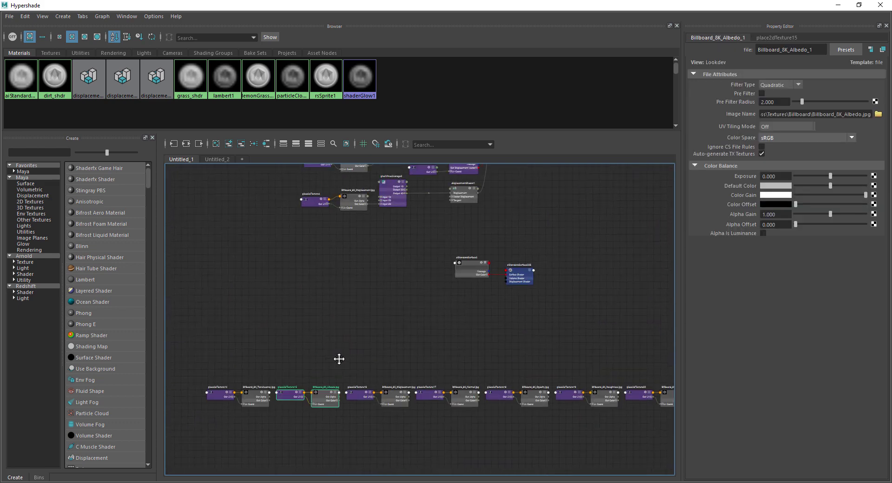
left_click_drag(322, 393, 355, 262)
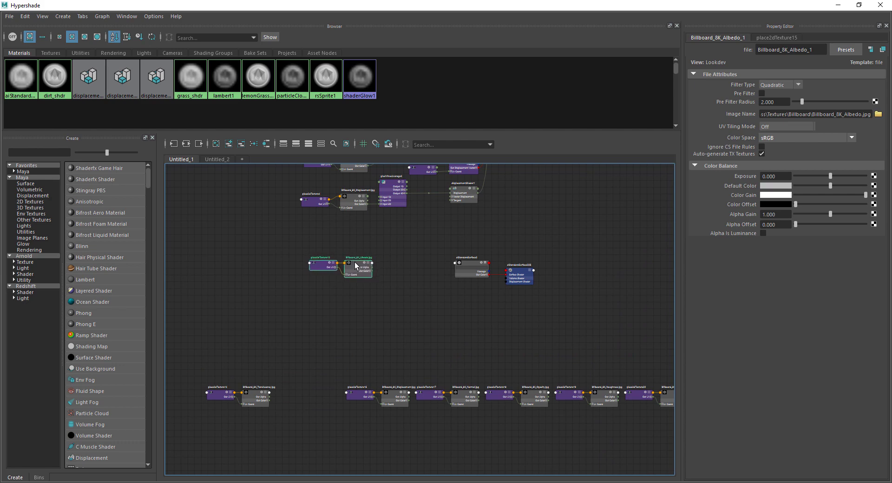
left_click(309, 280)
middle_click_drag(309, 358, 308, 294, "alt")
right_click_drag(309, 294, 343, 302, "alt")
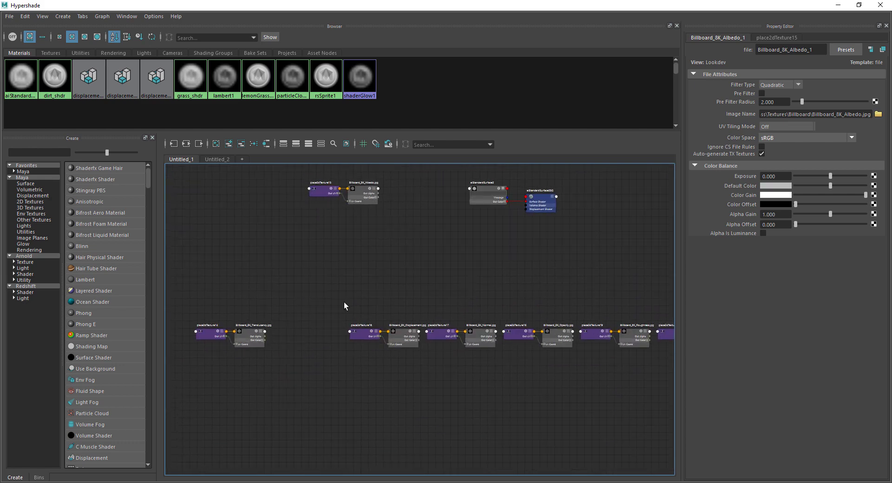
Step: Move the Billboard_8K_Specular texture and its place2dTexture node directly beneath the Albedo pair
middle_click_drag(361, 301, 334, 299, "alt")
right_click_drag(331, 299, 412, 300, "alt")
middle_click_drag(412, 300, 317, 313, "alt")
middle_click_drag(536, 307, 475, 310, "alt")
right_click_drag(505, 307, 494, 306, "alt")
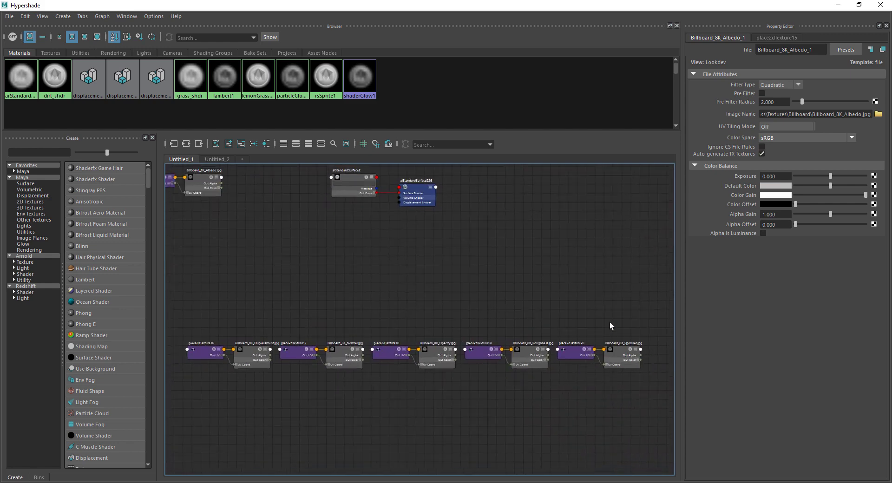
right_click_drag(604, 333, 539, 320, "alt")
left_click_drag(657, 315, 556, 383)
left_click_drag(630, 317, 283, 236)
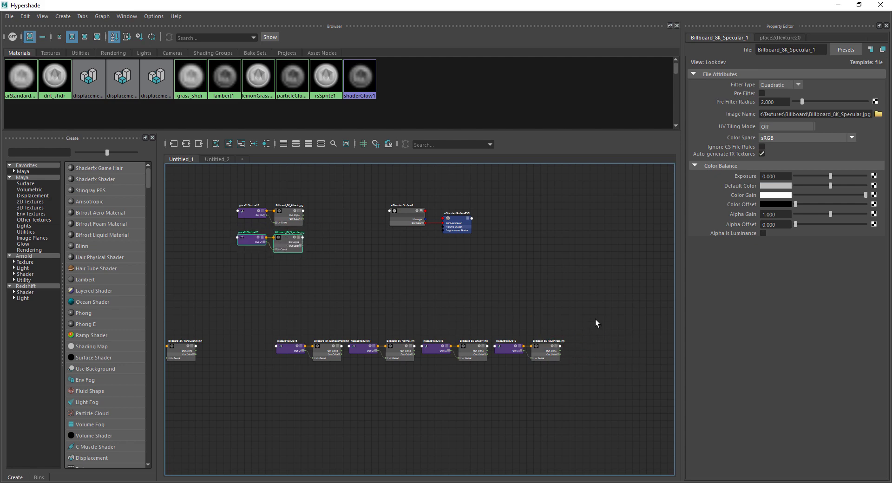
Step: Stack the Roughness and Translucency textures with their place2dTexture nodes beneath the Specular pair
left_click_drag(602, 312, 498, 385)
left_click_drag(517, 340, 283, 263)
scroll(287, 287, "up", 2)
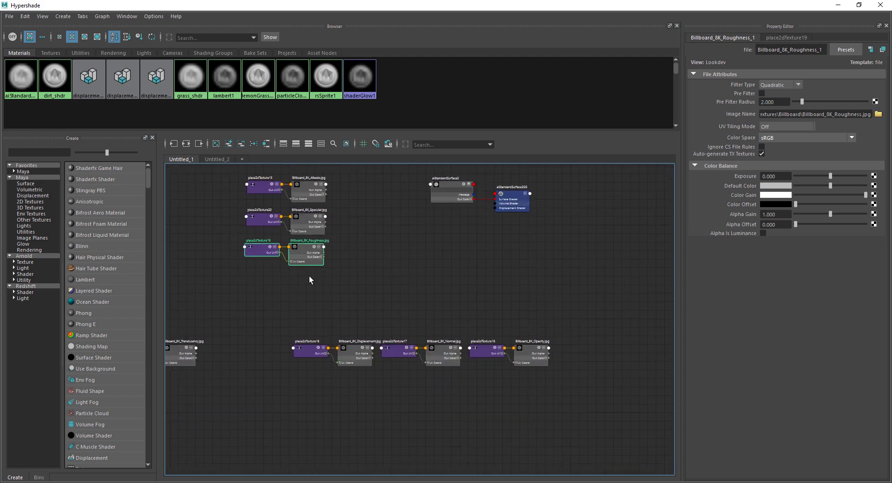
mouse_move(496, 301)
middle_mouse_down("alt")
mouse_move(507, 280)
mouse_move(510, 295)
middle_mouse_up("alt")
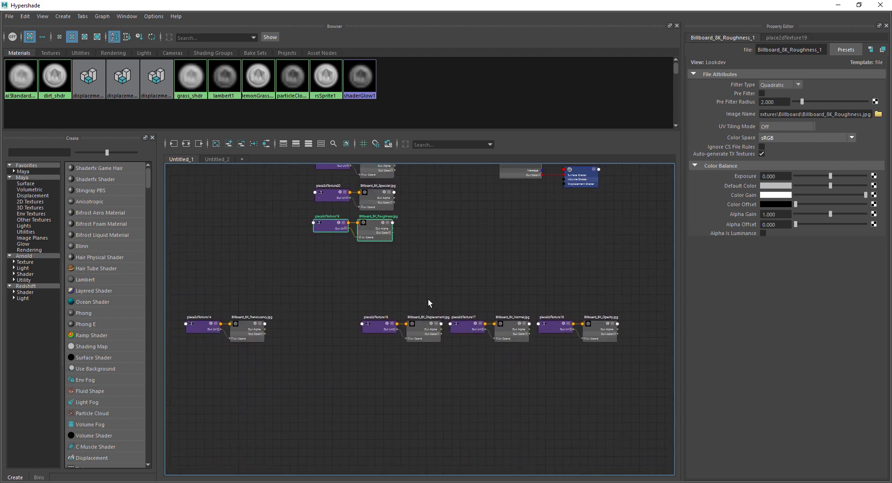
left_click_drag(271, 300, 366, 255)
middle_click_drag(502, 294, 458, 280, "alt")
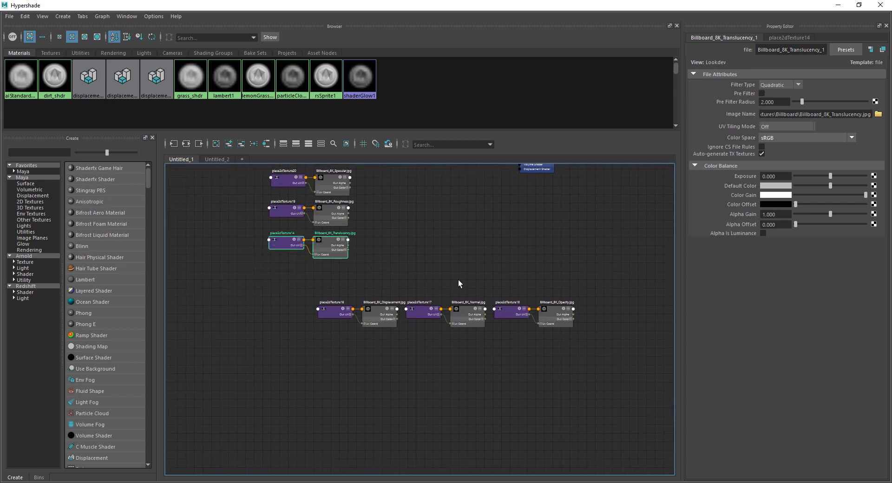
Step: Complete the texture column by stacking the Opacity, Normal and Displacement textures with their place2dTexture nodes beneath Translucency
left_click_drag(429, 335, 429, 334)
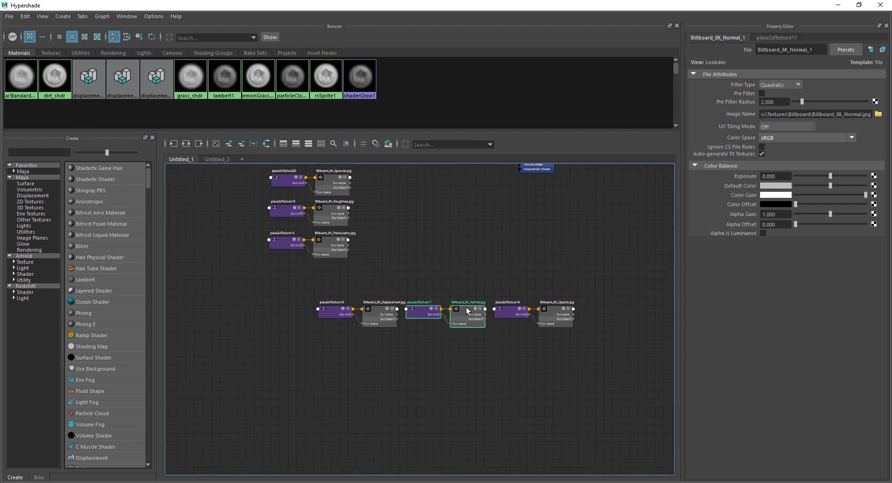
left_click_drag(553, 289, 333, 270)
left_click_drag(565, 301, 341, 345)
left_click_drag(454, 324, 409, 410)
left_click_drag(457, 354, 379, 413)
left_click_drag(425, 381, 326, 304)
left_click_drag(274, 370, 326, 339)
scroll(373, 278, "down", 2)
middle_click_drag(374, 278, 381, 322, "alt")
Step: Select all seven place2dTexture nodes in the column and shift them together slightly away from their file textures
left_click_drag(308, 193, 294, 389)
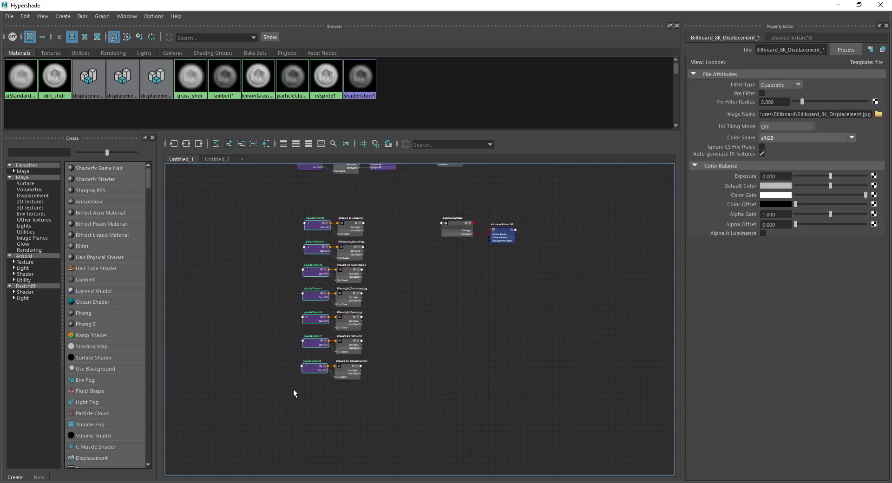
scroll(341, 360, "up", 3)
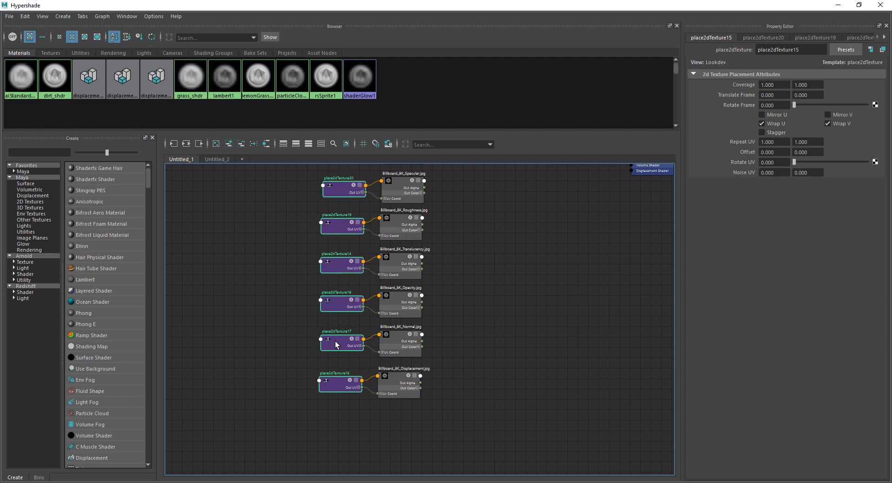
left_click_drag(335, 341, 336, 342)
left_click(440, 303)
scroll(531, 259, "down", 4)
mouse_move(546, 257)
middle_mouse_down("alt")
mouse_move(430, 287)
mouse_move(437, 283)
middle_mouse_up("alt")
scroll(432, 274, "up", 1)
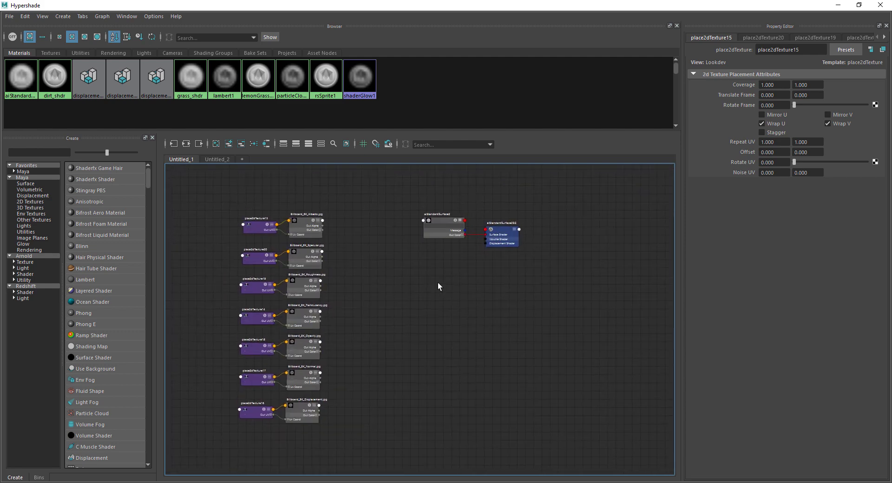
Step: Connect the Albedo texture to aiStandardSurface2's base color with base weight 1.000, and move the shader and its shading group up slightly
left_click(436, 221)
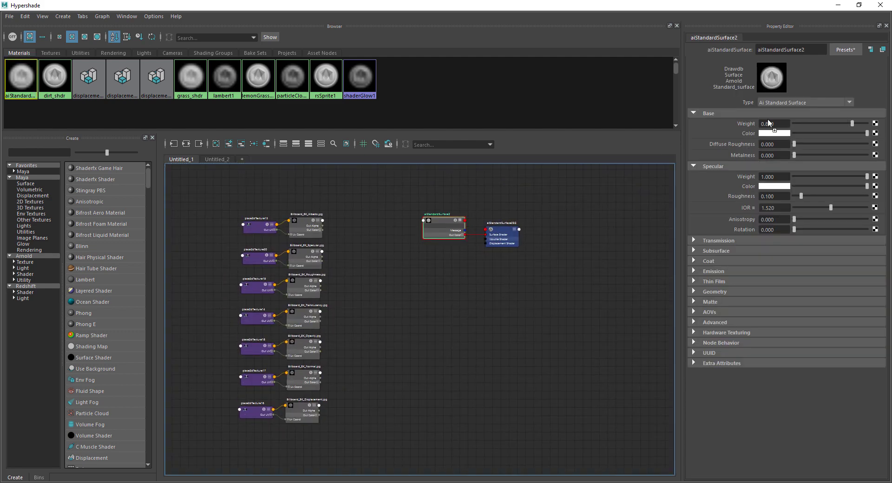
middle_click_drag(737, 135, 737, 135)
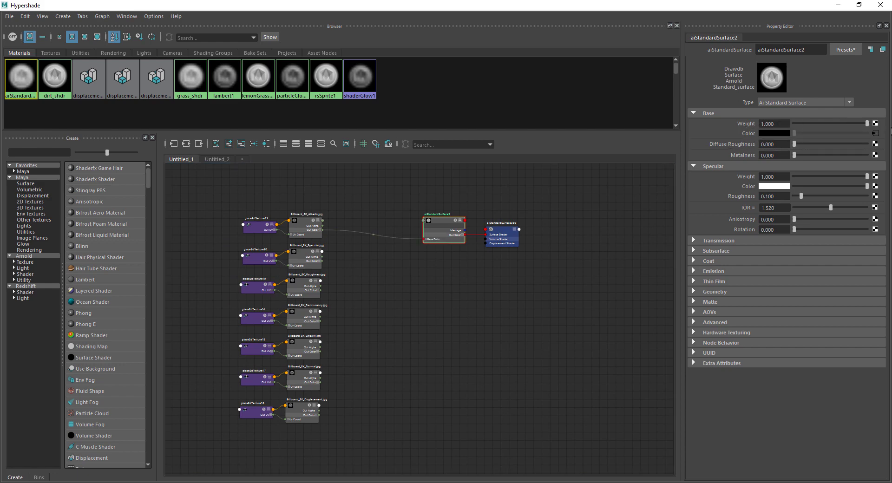
mouse_move(520, 193)
left_mouse_down()
mouse_move(444, 227)
mouse_move(443, 215)
left_mouse_up()
Step: Create a displacementShader, connect it to aiStandardSurface2SG's displacement material, and place it level with the Displacement texture
key("Tab")
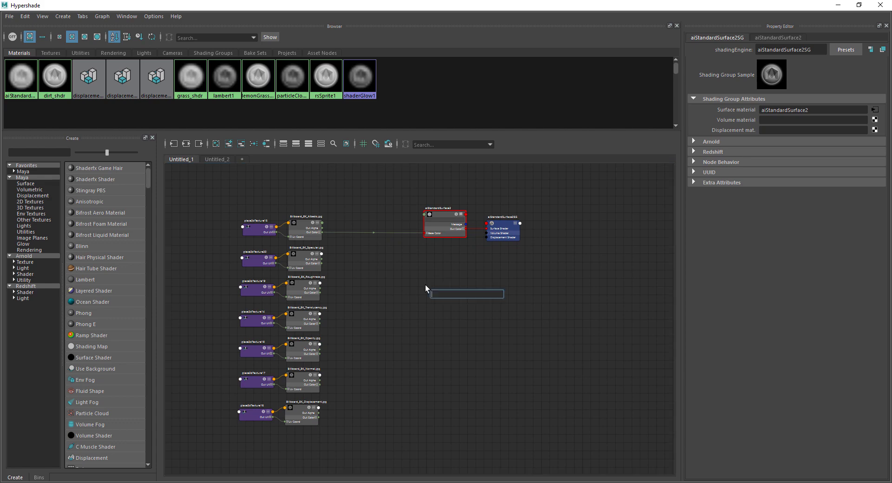
type("disp")
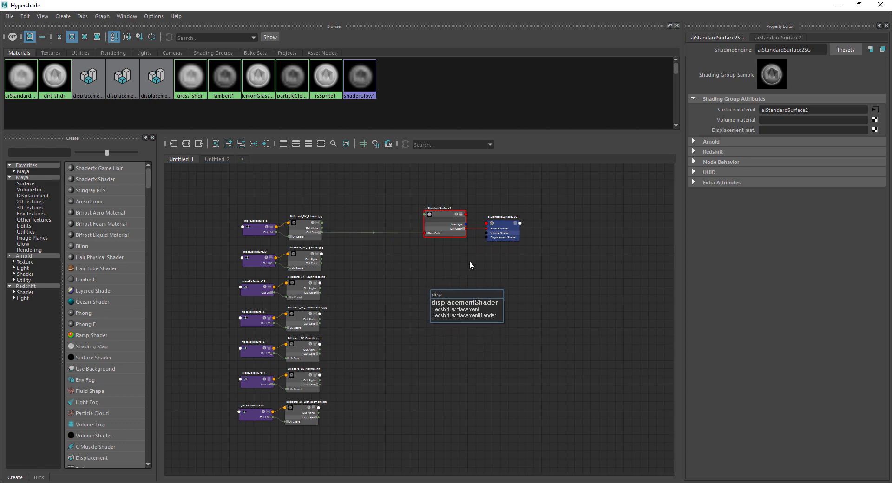
left_click(472, 303)
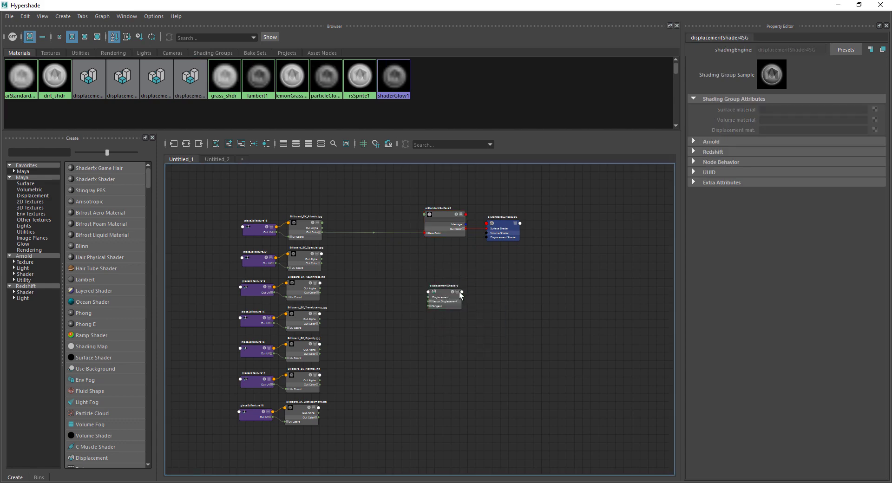
left_click_drag(456, 301, 469, 311)
left_click(502, 229)
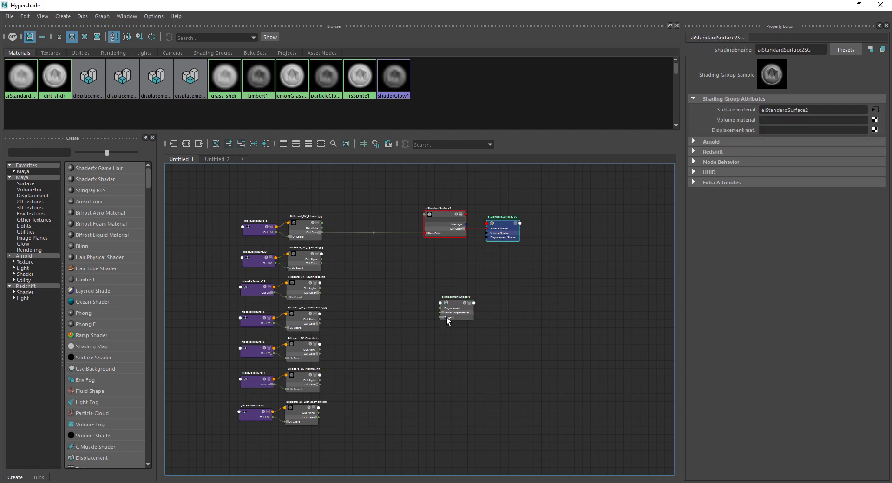
middle_click_drag(453, 302, 726, 133)
left_click_drag(456, 305, 436, 415)
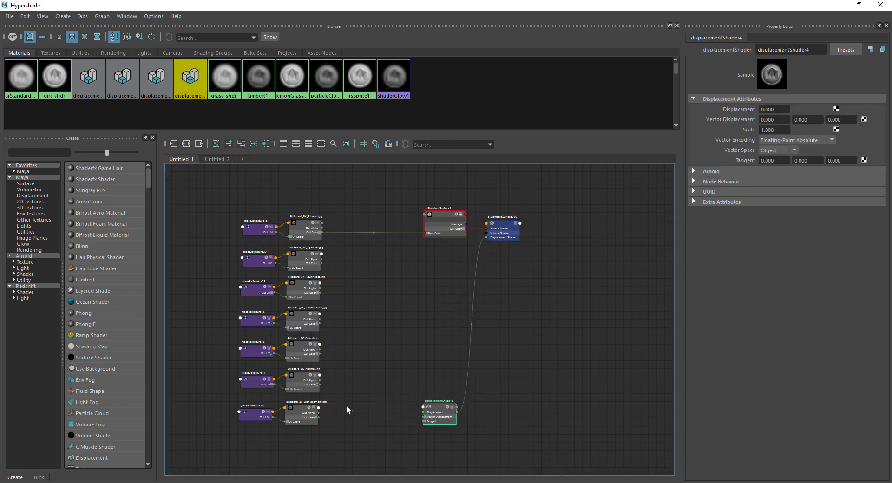
Step: Create a plusMinusAverage node between the texture column and the new displacement shader
middle_click_drag(426, 288, 441, 374, "alt")
scroll(442, 375, "down", 2)
middle_click_drag(416, 333, 409, 270, "alt")
mouse_move(401, 329)
middle_mouse_down("alt")
mouse_move(405, 288)
mouse_move(411, 344)
middle_mouse_up("alt")
scroll(416, 330, "up", 2)
left_click(395, 326)
key("Tab")
type("plus")
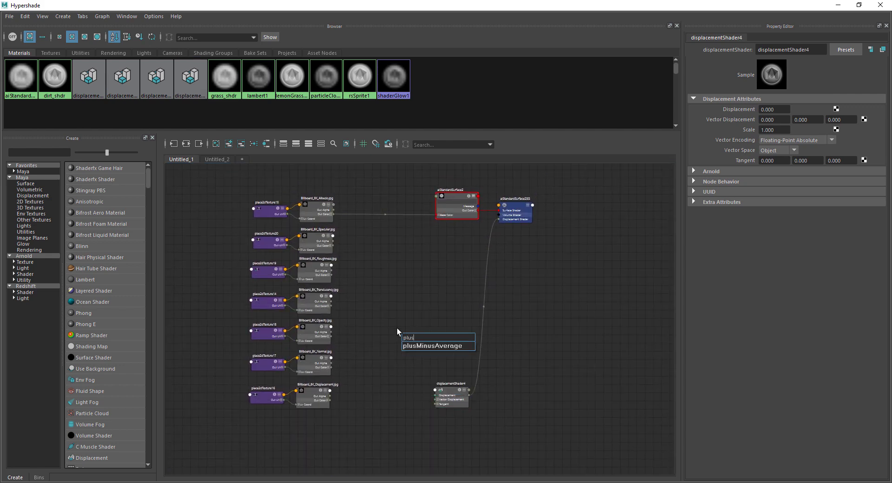
left_click(420, 346)
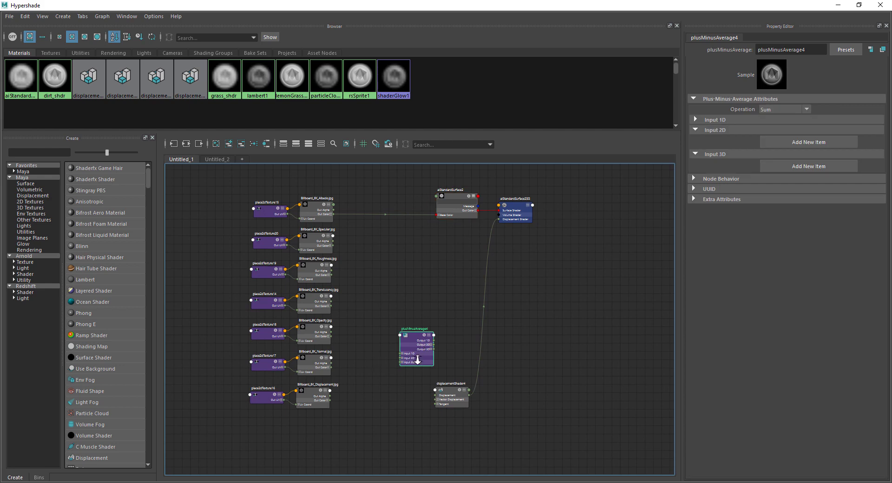
Step: Add two Input 3D items to plusMinusAverage4 and set all three values of Input 3D[1] to -0.5
scroll(415, 357, "up", 3)
middle_click_drag(415, 356, 486, 281, "alt")
double_click(838, 164)
scroll(484, 301, "up", 1)
right_click_drag(484, 301, 495, 300, "alt")
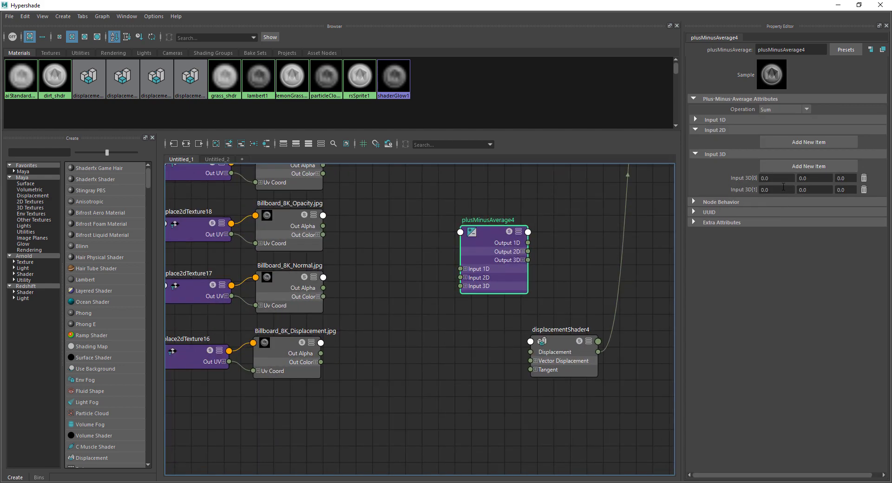
left_click_drag(775, 190, 714, 191)
type("-0.5")
key("Tab")
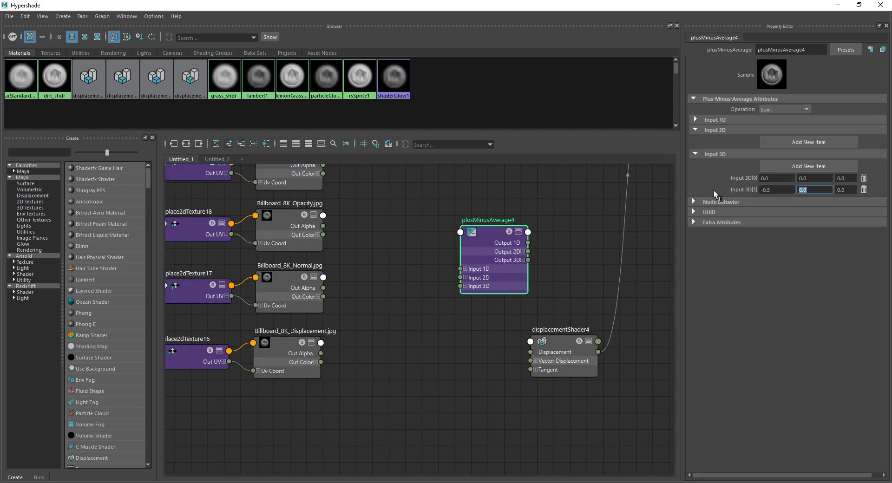
type("-.5")
key("Tab")
type("-0.5")
key("Return")
Step: Connect the Displacement texture's Out Color to Input 3D[0] of plusMinusAverage4 and place the node beside that texture
left_click_drag(494, 234, 440, 333)
middle_click_drag(356, 323, 384, 286, "alt")
right_click_drag(384, 285, 403, 297, "alt")
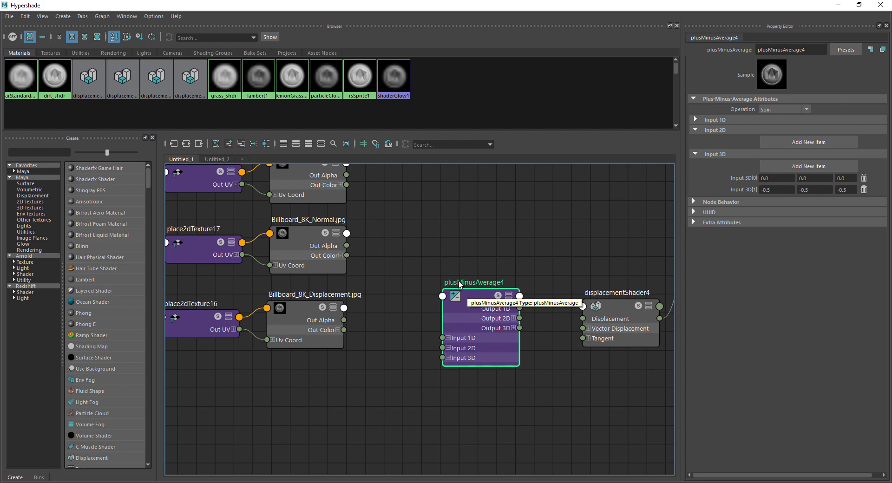
left_click(449, 358)
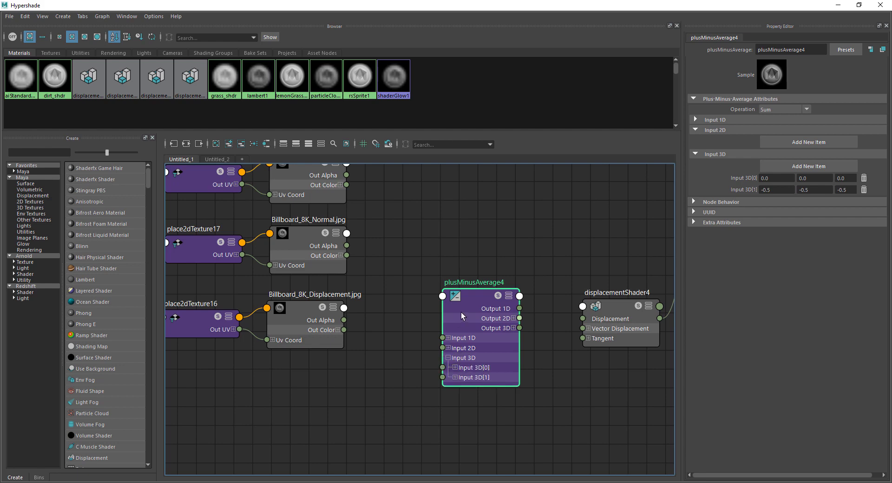
left_click_drag(344, 330, 442, 367)
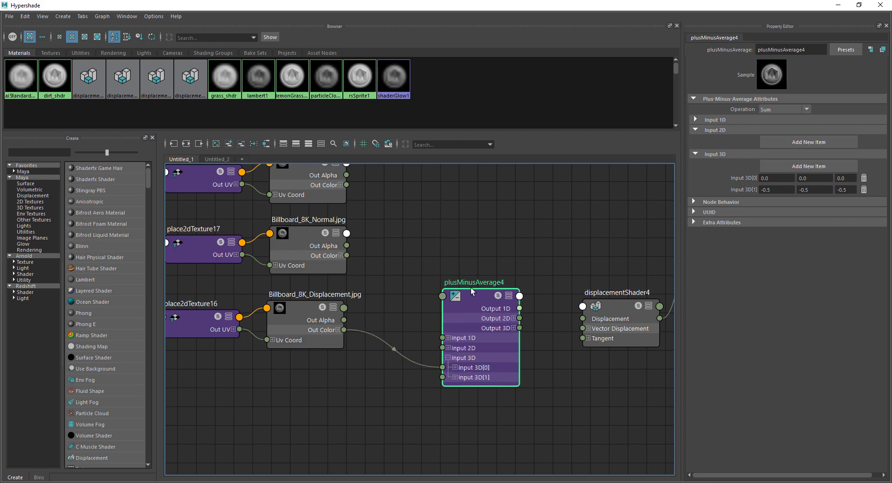
left_click(448, 358)
left_click_drag(470, 299, 446, 274)
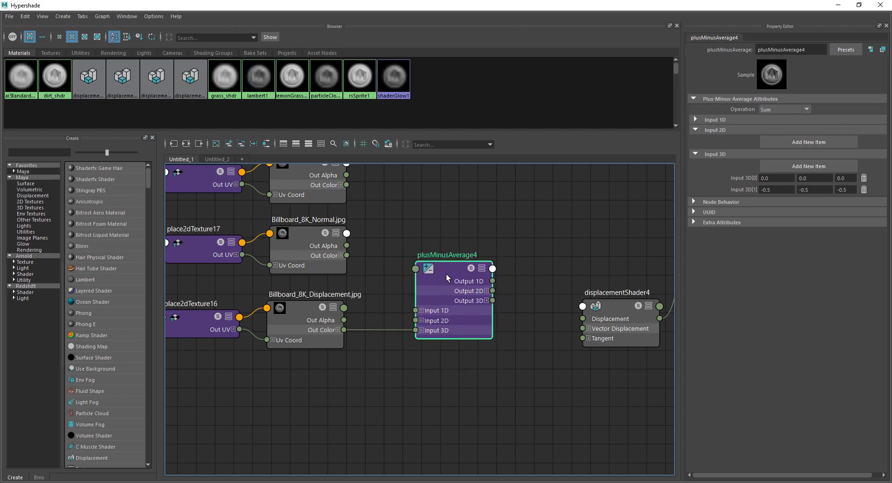
Step: Connect the first component of plusMinusAverage4's Output 3D to displacementShader4's Displacement and line the displacement shader up with that output
middle_click_drag(462, 289, 391, 285, "alt")
scroll(432, 286, "up", 1)
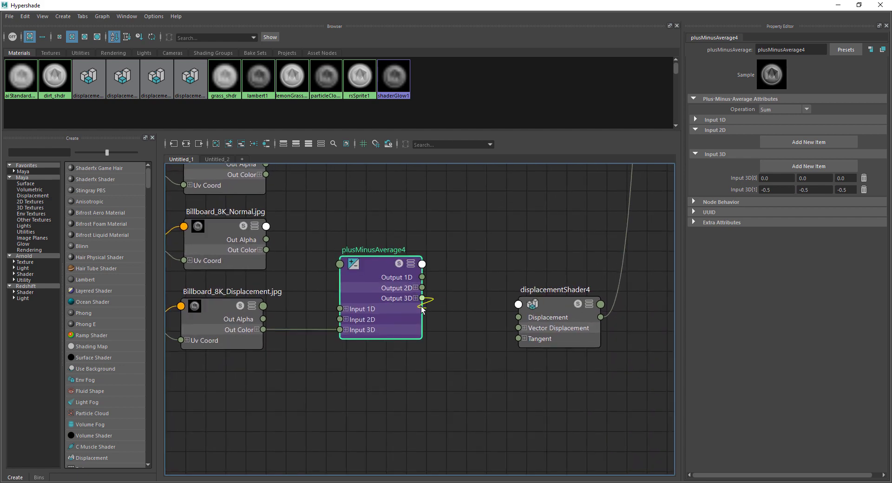
left_click(415, 298)
left_click_drag(421, 309, 518, 317)
left_click(416, 298)
scroll(436, 309, "down", 2)
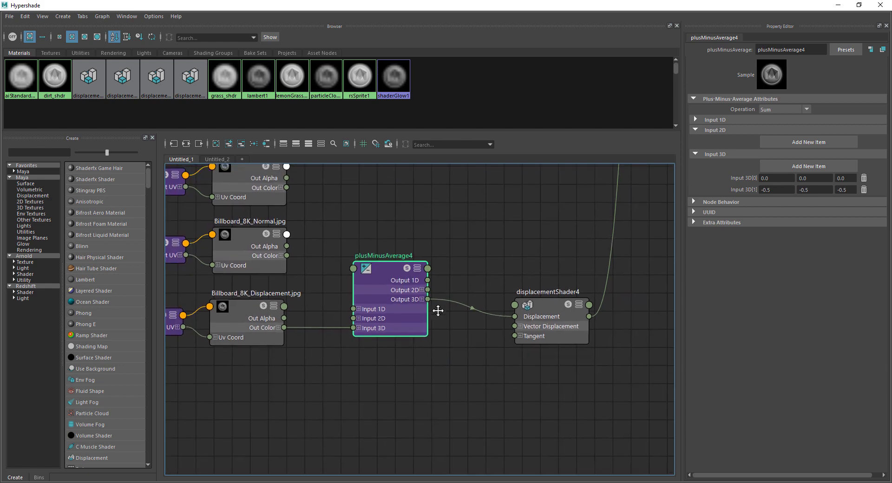
left_click(491, 301)
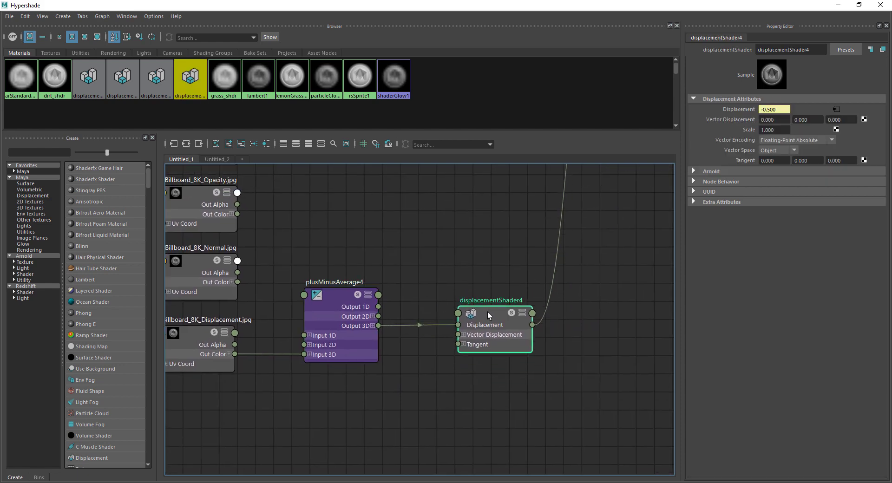
scroll(487, 311, "down", 2)
scroll(520, 294, "up", 2)
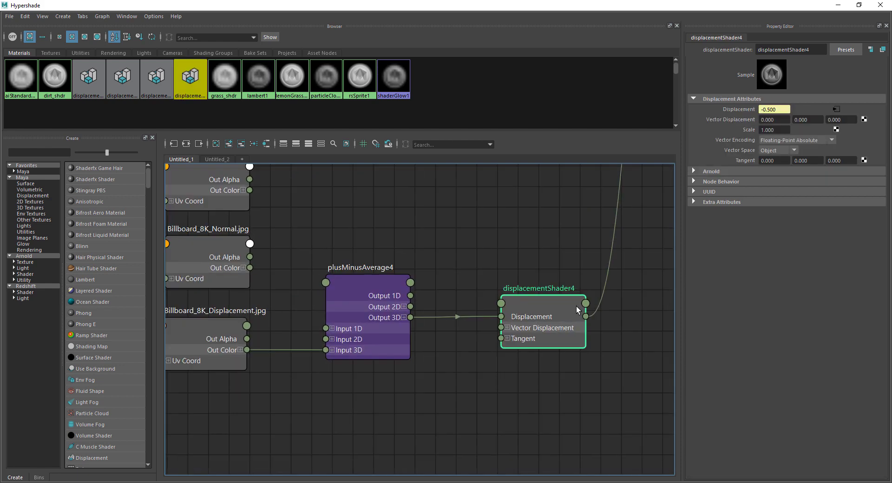
Step: Move the Displacement texture, plusMinusAverage4 and displacementShader4 row further down to leave a gap below the Normal texture
scroll(535, 306, "down", 2)
left_click_drag(597, 326, 182, 408)
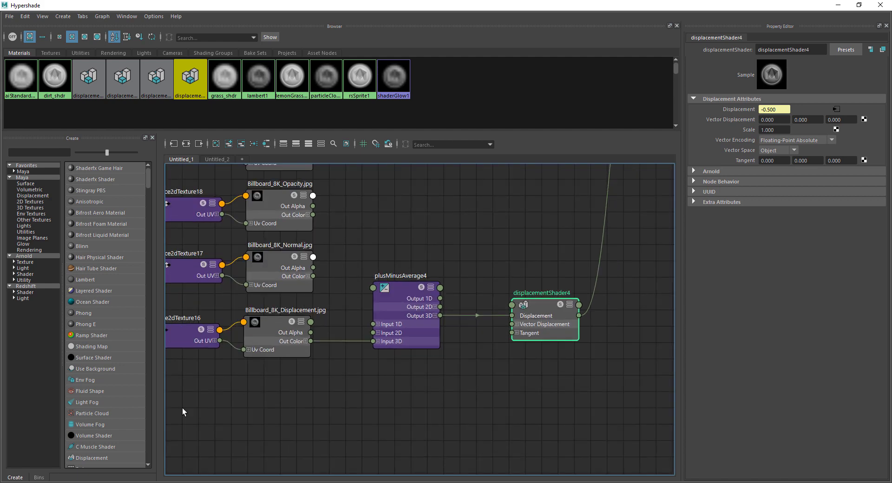
middle_click_drag(450, 311, 502, 352, "alt")
scroll(500, 351, "down", 2)
left_click_drag(454, 329, 456, 357)
left_click(511, 264)
key("a")
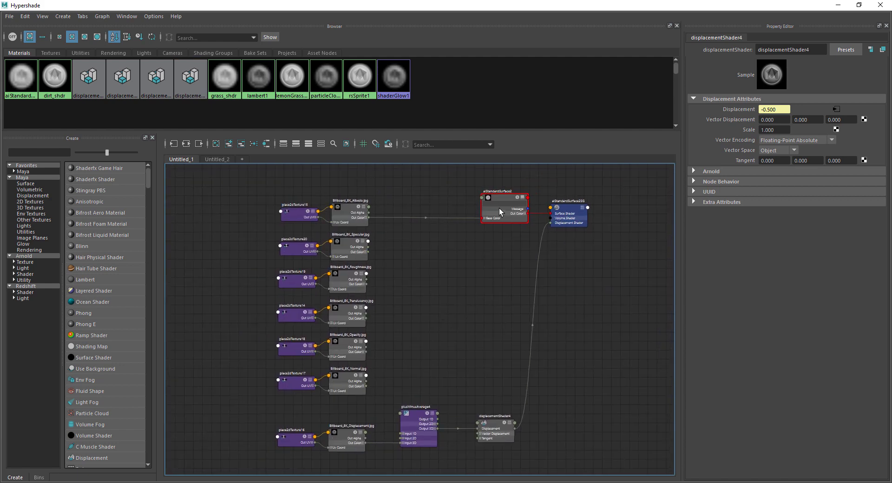
Step: Connect the Billboard_8K_Normal texture to the Bump Mapping attribute in aiStandardSurface2's Geometry settings
left_click(499, 199)
scroll(438, 322, "up", 2)
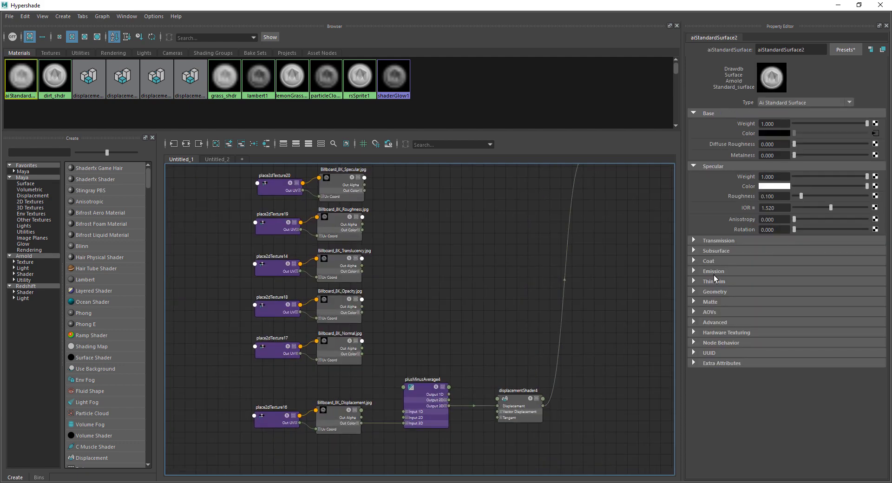
left_click(711, 292)
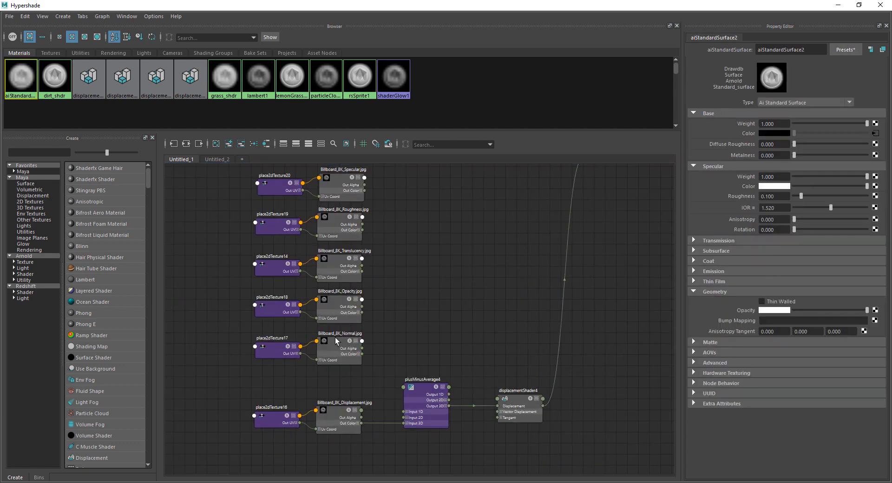
middle_click_drag(704, 321, 767, 321)
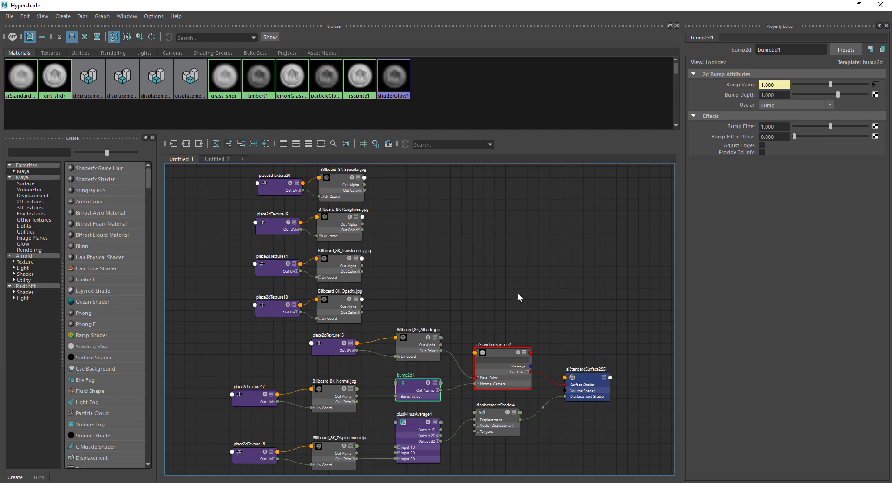
middle_click_drag(543, 294, 515, 246, "alt")
scroll(515, 245, "down", 1)
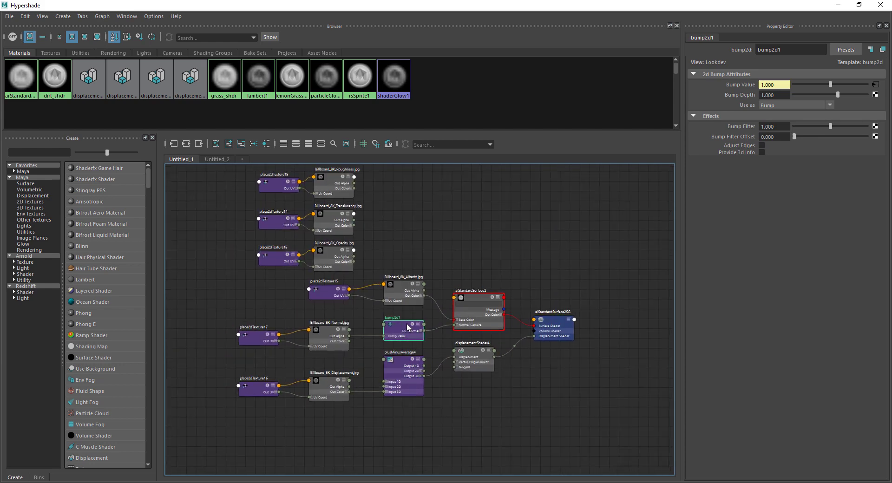
Step: Move the Albedo texture and its place2dTexture15 node back to the head of the texture column, above the Specular texture
right_click_drag(498, 269, 494, 281, "alt")
middle_click_drag(494, 280, 429, 327, "alt")
right_click_drag(429, 326, 505, 297, "alt")
left_click(367, 348)
left_click_drag(276, 342, 297, 342)
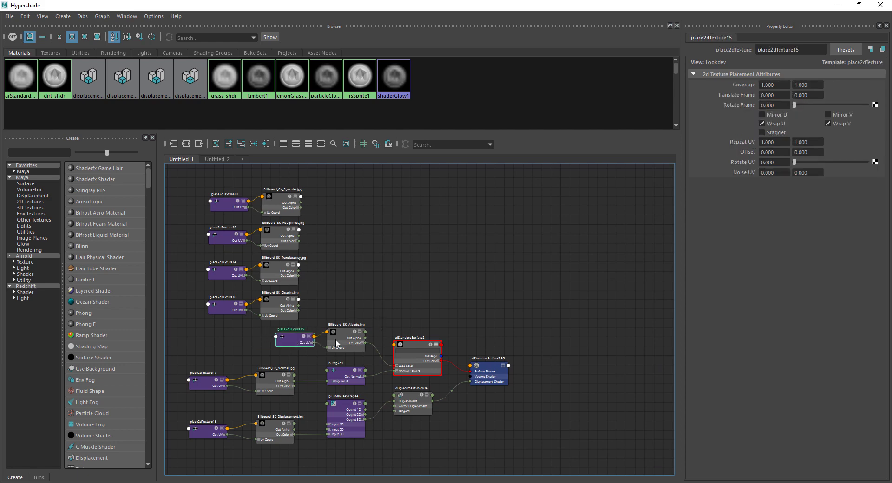
left_click(348, 332, "shift")
left_click_drag(348, 332, 326, 209)
left_click_drag(306, 169, 285, 157)
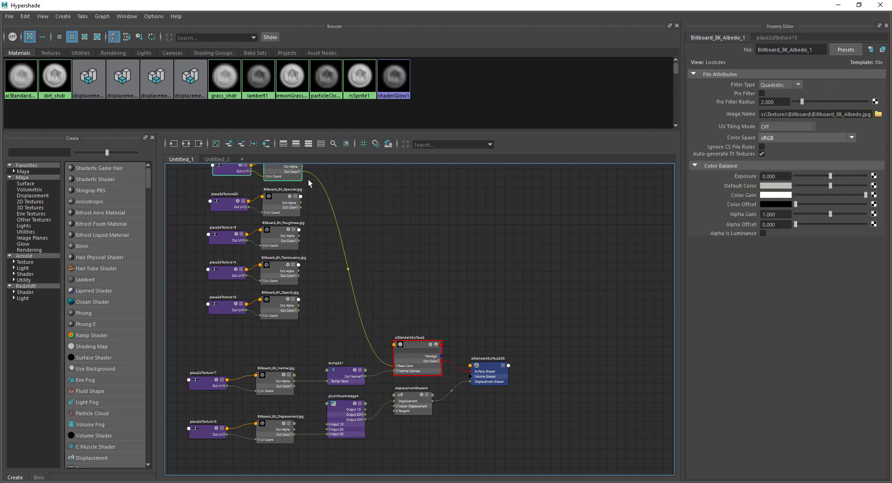
Step: Move aiStandardSurface2 and its shading group up level with the Albedo texture
middle_click_drag(416, 321, 391, 364, "alt")
left_click_drag(389, 382, 385, 191)
left_click_drag(462, 408, 476, 199)
middle_click_drag(387, 372, 469, 313, "alt")
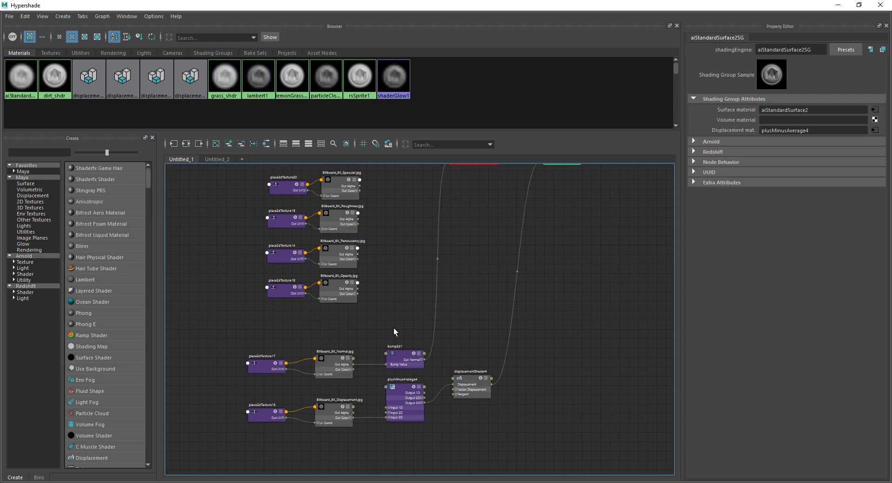
Step: Place the Normal texture row with bump2d1 under the Opacity texture and the displacement row beneath it, aligning their placement nodes with the column
left_click_drag(400, 330, 271, 372)
left_click_drag(333, 356, 340, 320)
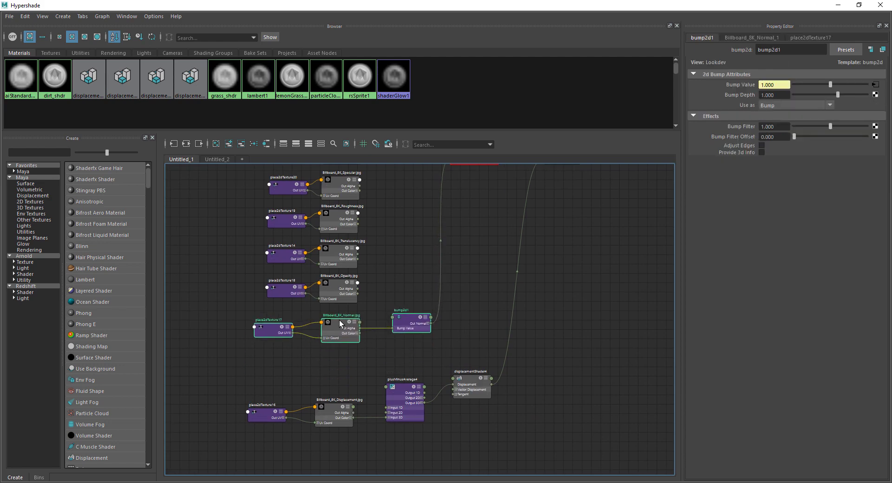
left_click_drag(243, 367, 520, 442)
left_click_drag(411, 390, 411, 352)
left_click_drag(481, 347, 483, 365)
left_click_drag(241, 310, 282, 379)
scroll(453, 336, "down", 2)
middle_click_drag(437, 280, 419, 333, "alt")
left_click(435, 304)
Step: Connect the Billboard_8K_Opacity texture to the Opacity attribute of aiStandardSurface2
scroll(432, 301, "up", 3)
middle_click_drag(356, 337, 371, 352, "alt")
scroll(371, 352, "up", 1)
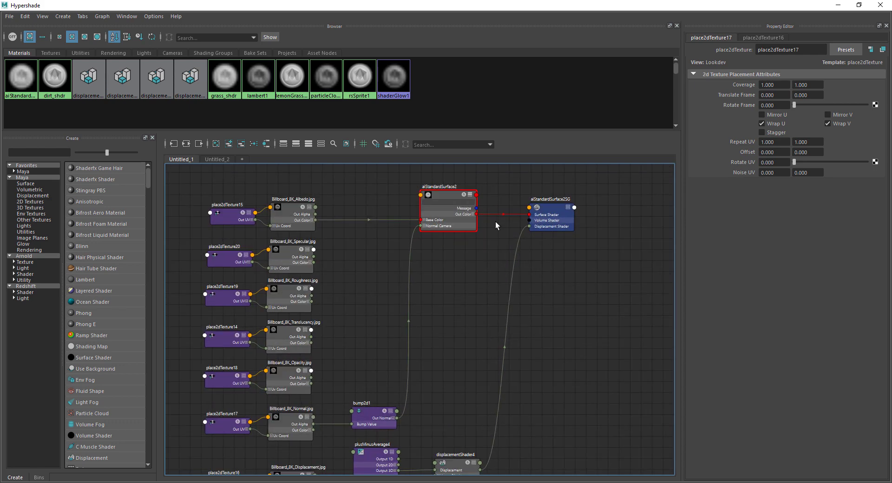
left_click(439, 196)
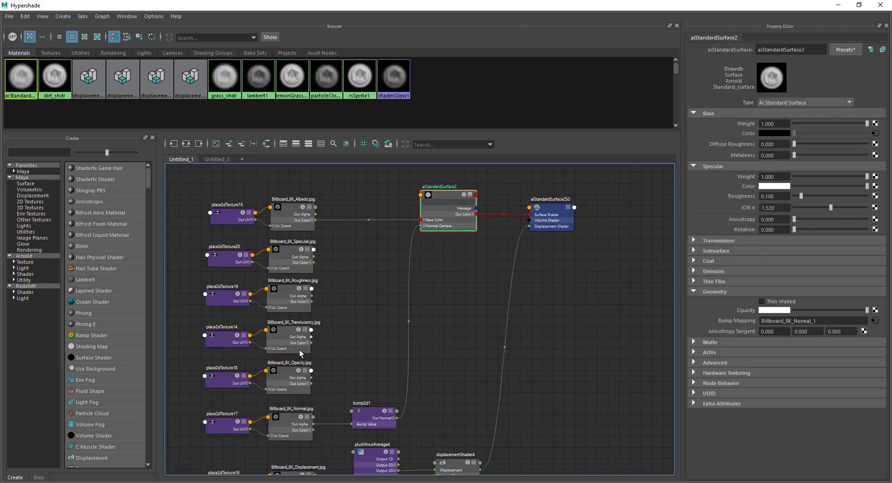
middle_click_drag(285, 371, 741, 310)
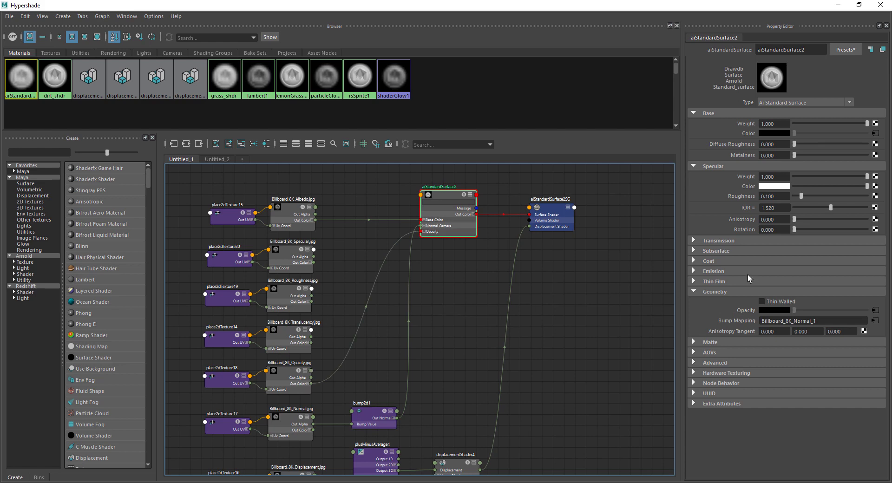
Step: Set aiStandardSurface2's Subsurface Weight to 0.25 and connect the Translucency texture to SubSurface Color
left_click(709, 250)
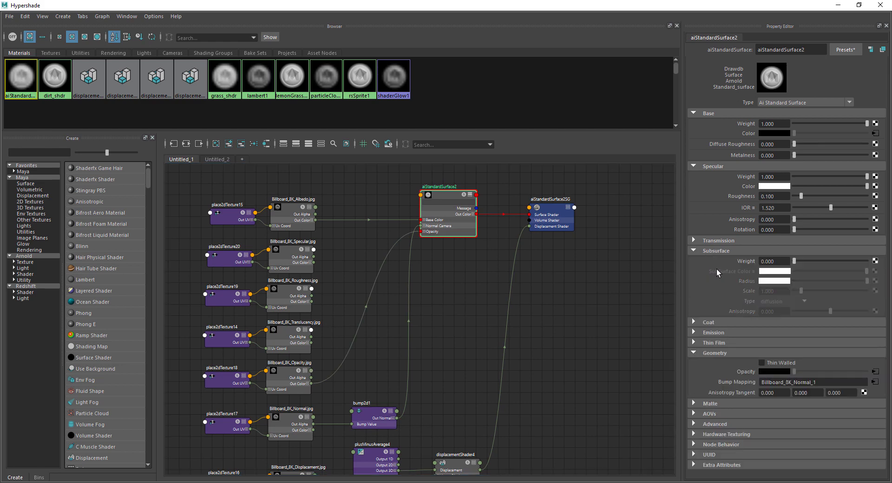
left_click(778, 262)
type("0.25")
key("Return")
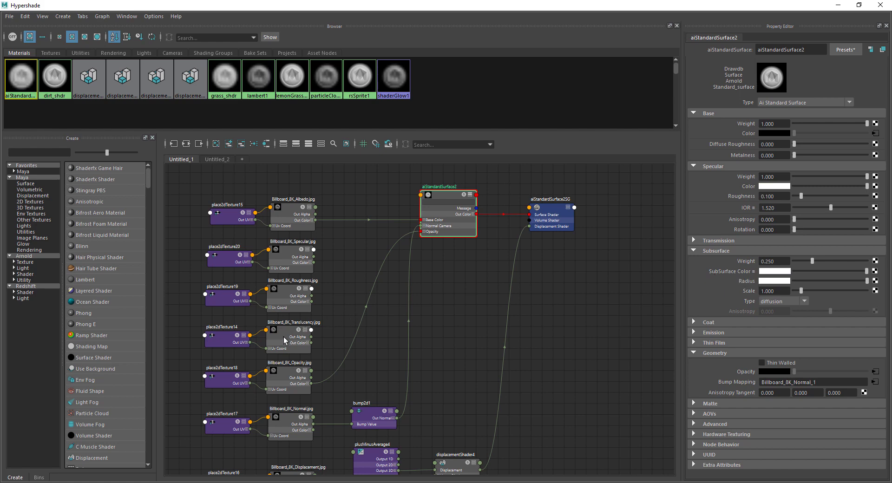
middle_click_drag(733, 269, 733, 269)
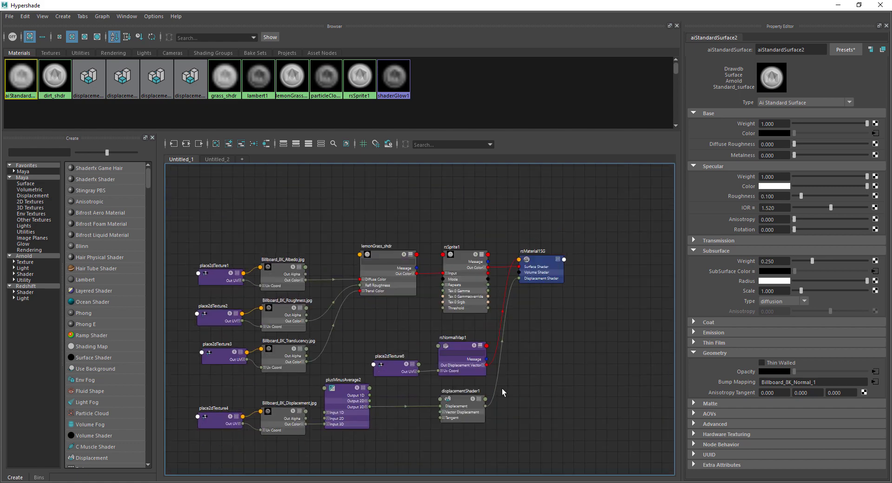
Step: Examine the Redshift lemonGrass_shdr material's translucency settings as a reference for the Arnold shader
left_click(461, 255)
left_click(391, 258)
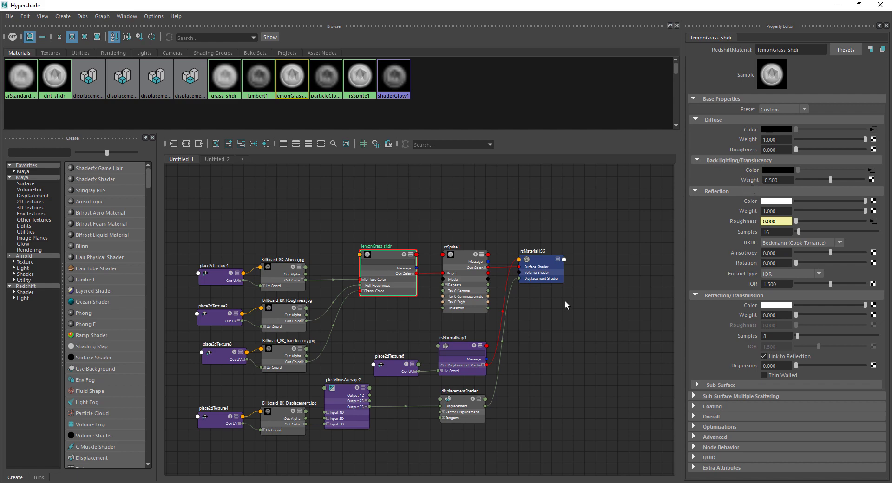
middle_click_drag(580, 330, 589, 183, "alt")
middle_click_drag(569, 231, 572, 141, "alt")
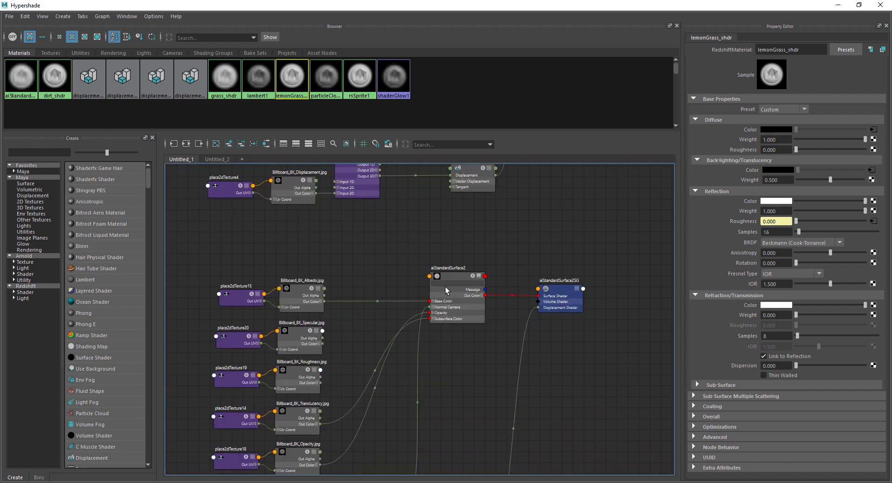
Step: Turn on Thin Walled for aiStandardSurface2 and keep the subsurface Type on diffusion
left_click(450, 273)
middle_click_drag(538, 233, 540, 185, "alt")
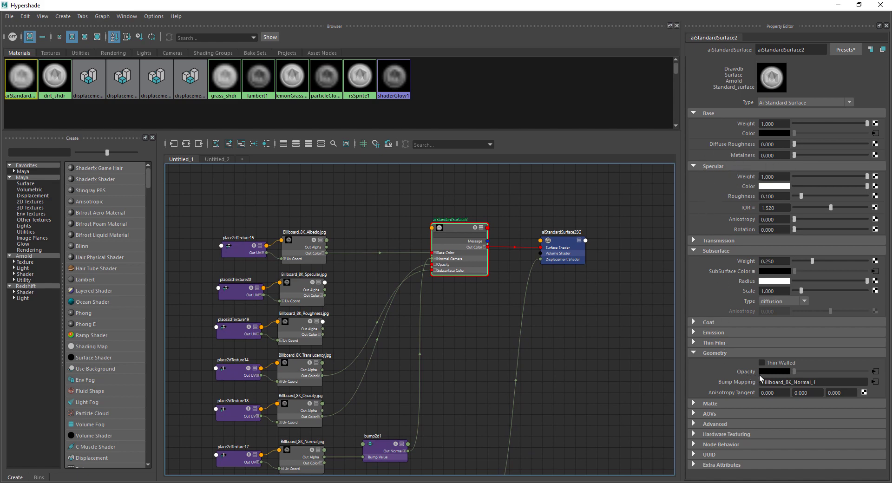
left_click(761, 363)
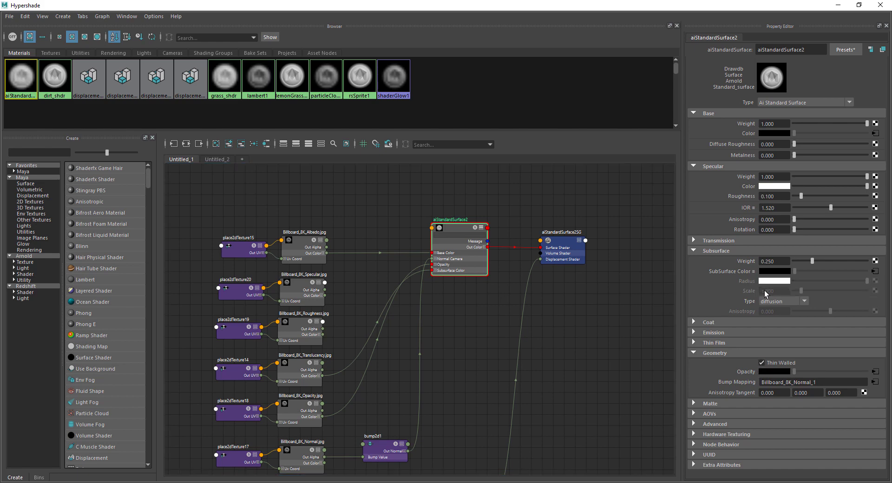
left_click(762, 363)
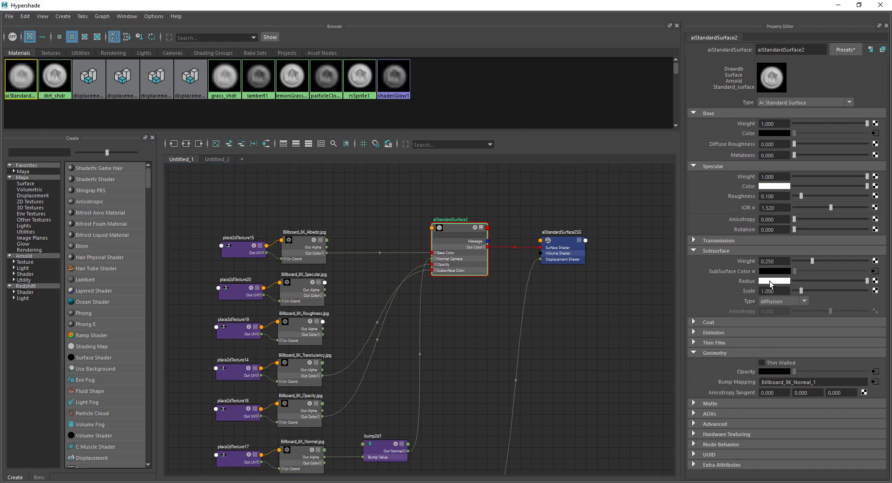
left_click(762, 362)
left_click(779, 303)
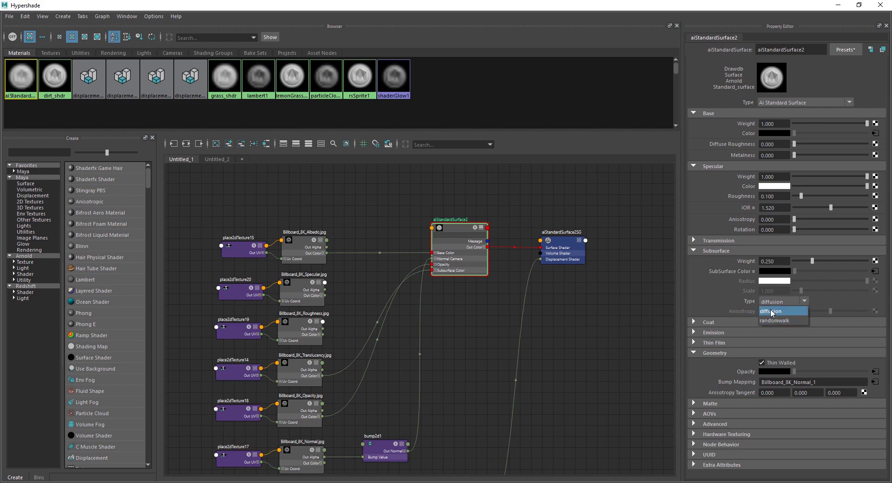
left_click(770, 308)
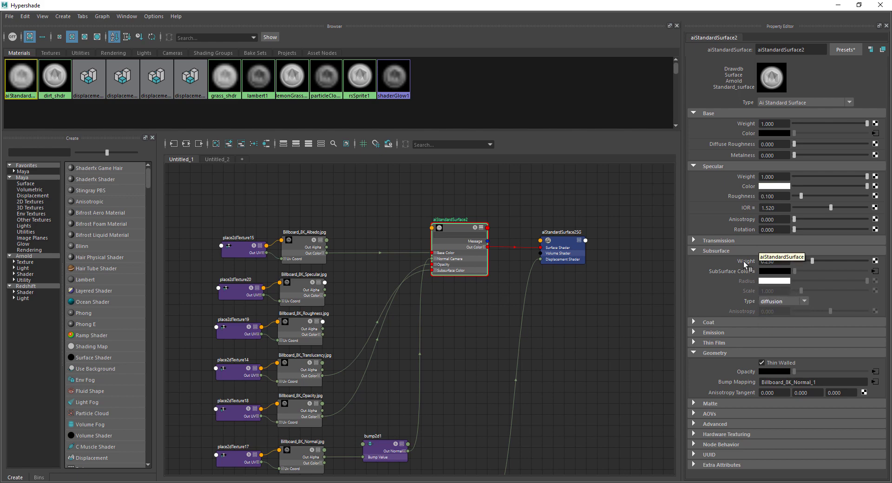
left_click(779, 262)
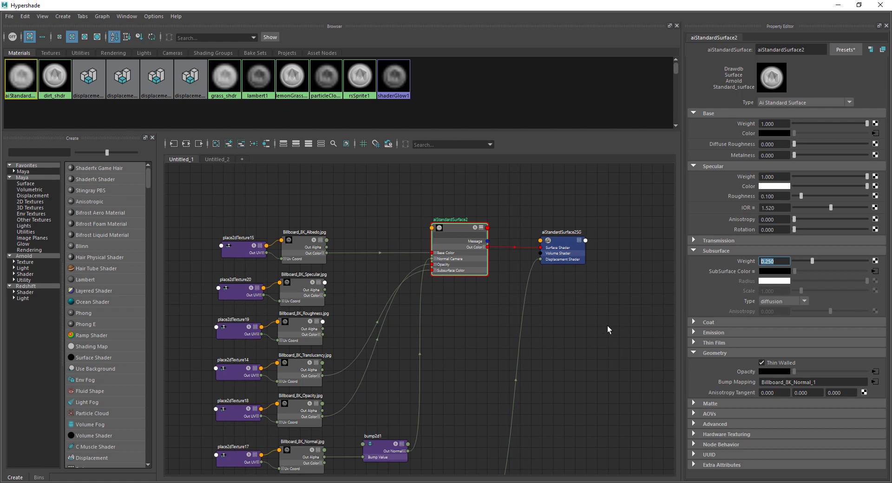
middle_click_drag(603, 285, 622, 309, "alt")
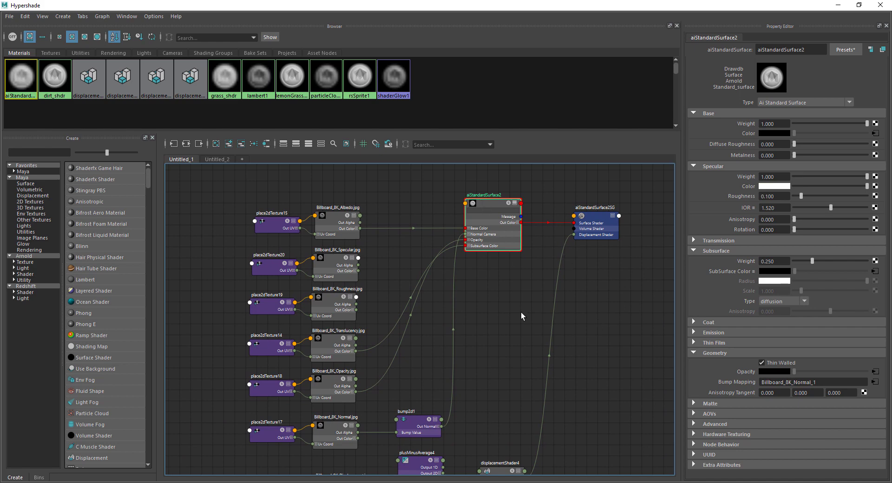
left_click(707, 241)
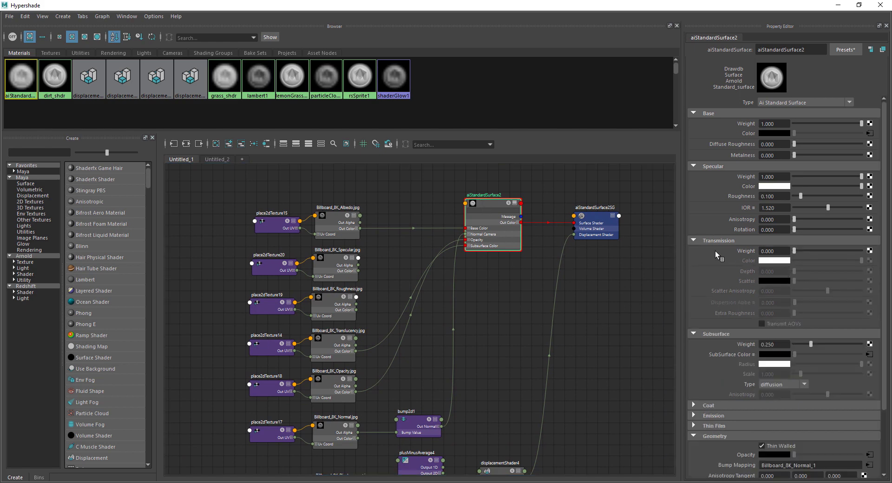
left_click(701, 241)
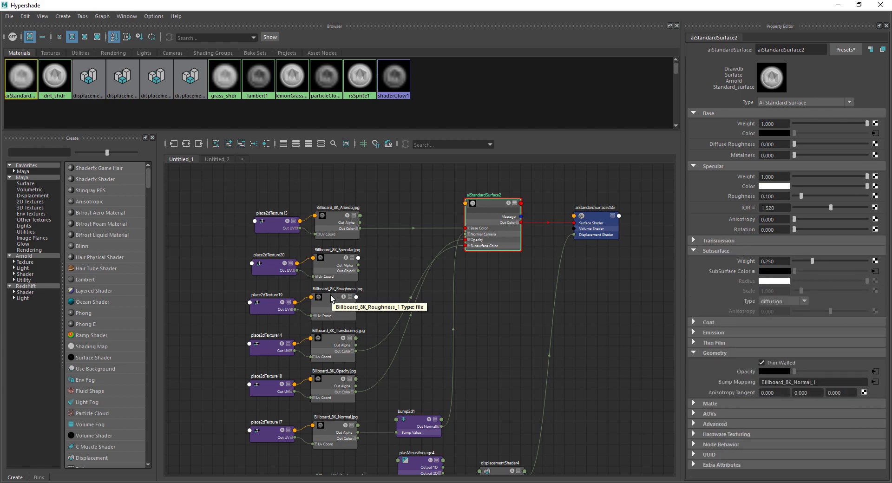
Step: Connect the Roughness texture's Out Color R to Specular Roughness and the Specular texture to the Specular Color of aiStandardSurface2
middle_click_drag(331, 298, 738, 198)
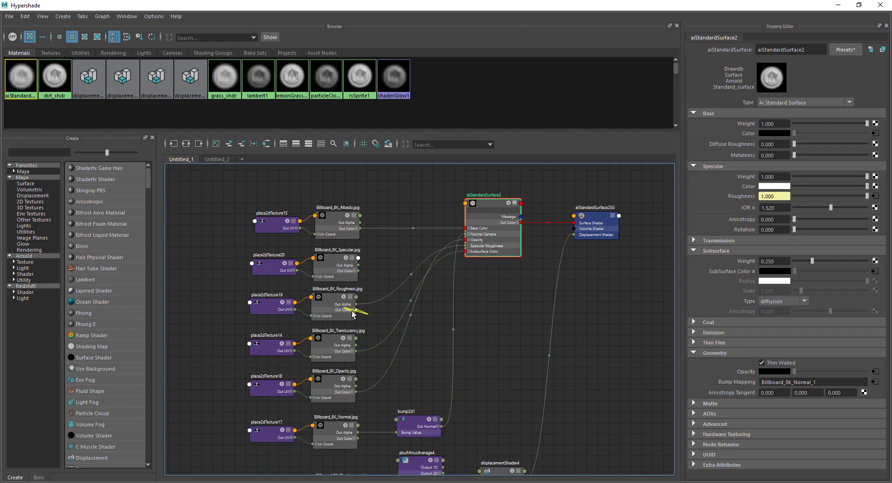
left_click(352, 310)
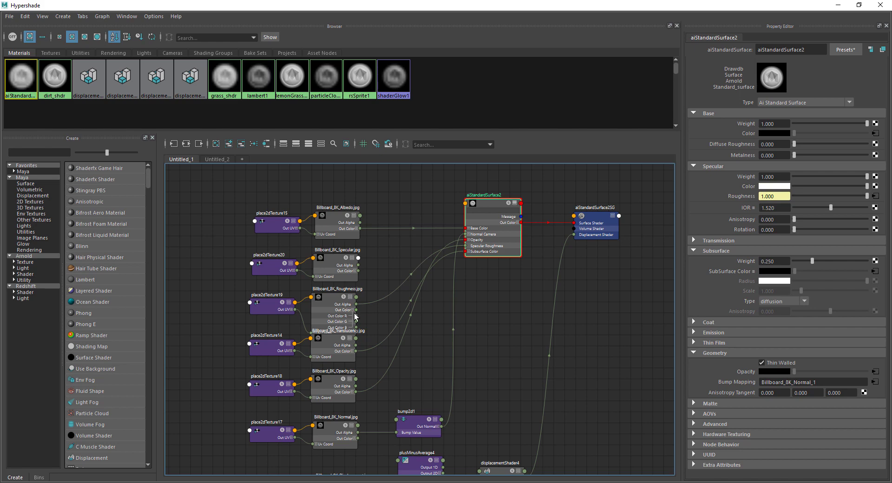
left_click_drag(355, 316, 465, 246)
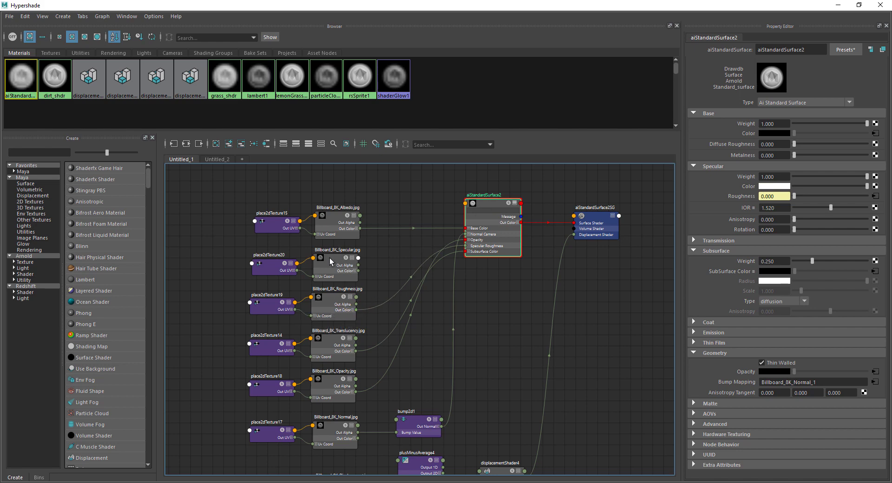
middle_click_drag(330, 262, 747, 187)
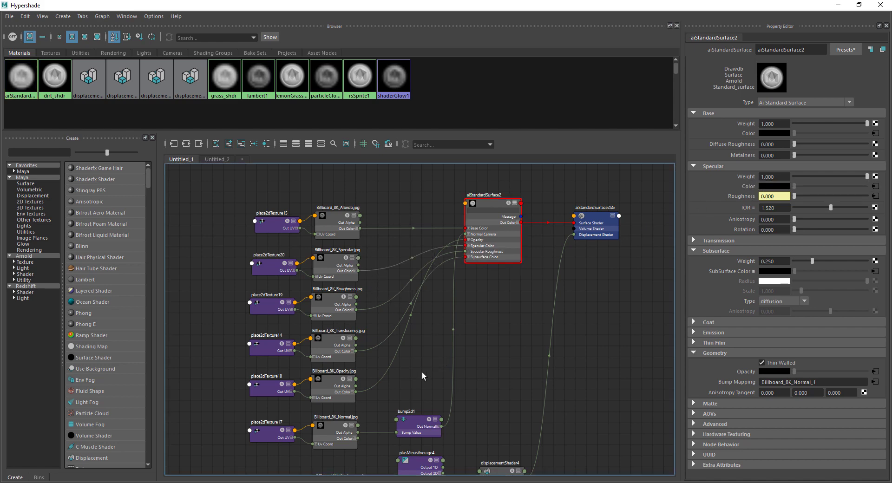
Step: Create an aiColorCorrect node and place it, in compact display, between the Specular texture and aiStandardSurface2
key("Tab")
type("aistand")
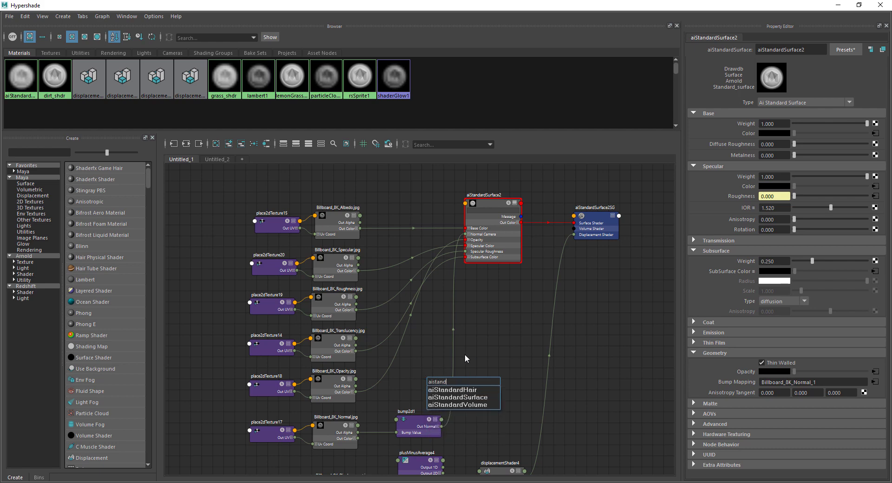
key("BackSpace")
key("BackSpace")
key("BackSpace")
key("BackSpace")
key("BackSpace")
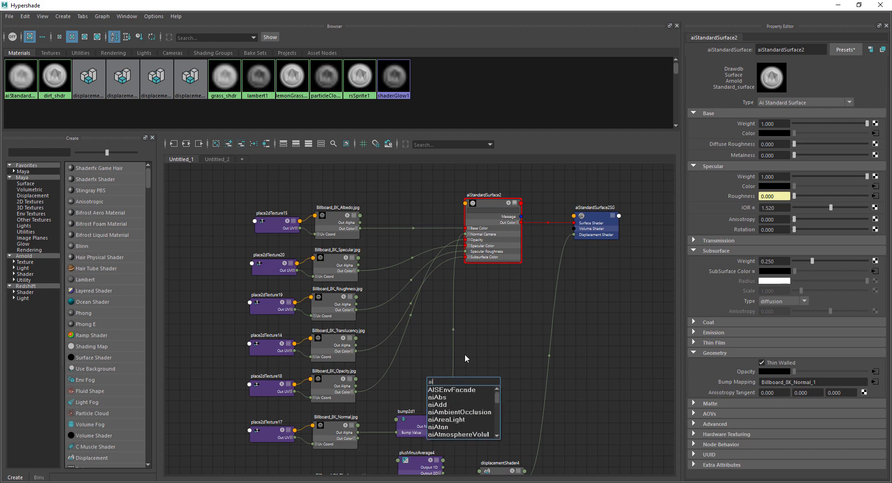
type("color")
left_click(464, 398)
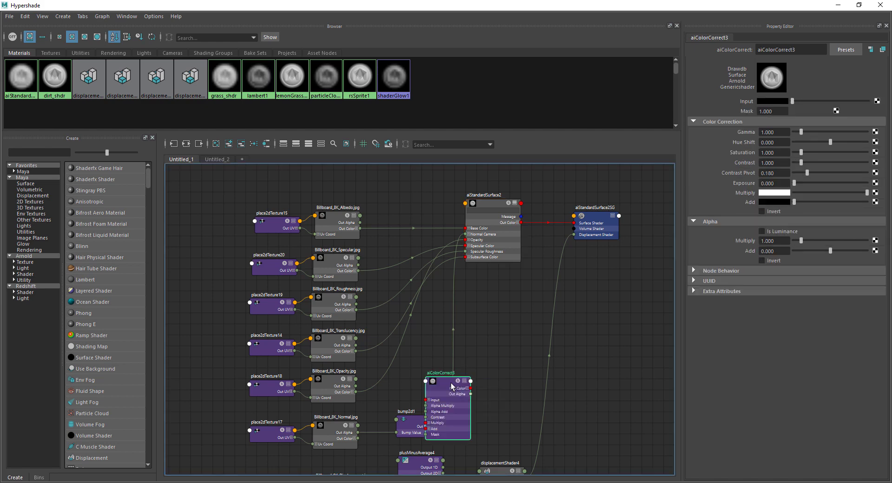
left_click_drag(445, 378, 398, 256)
left_click(448, 335)
left_click(447, 335)
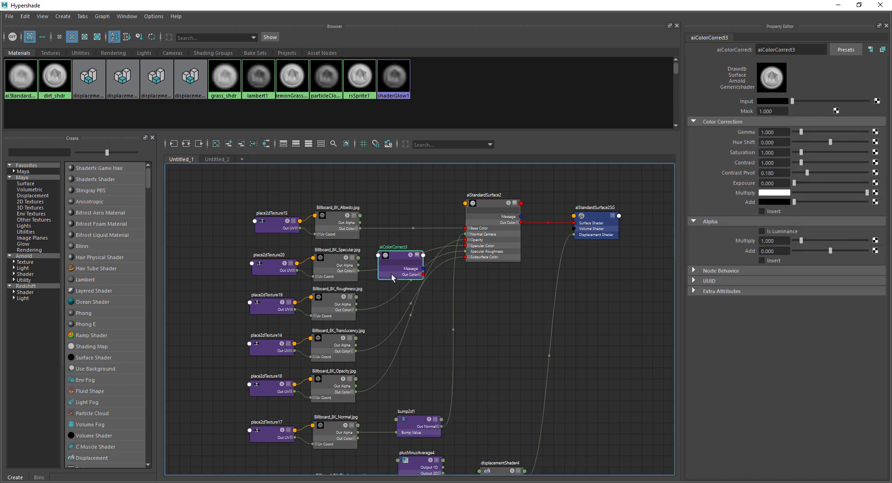
Step: Feed the Specular texture's Out Color into aiColorCorrect3 and connect the corrector's Out Color to aiStandardSurface2's Specular Color
scroll(345, 266, "up", 3)
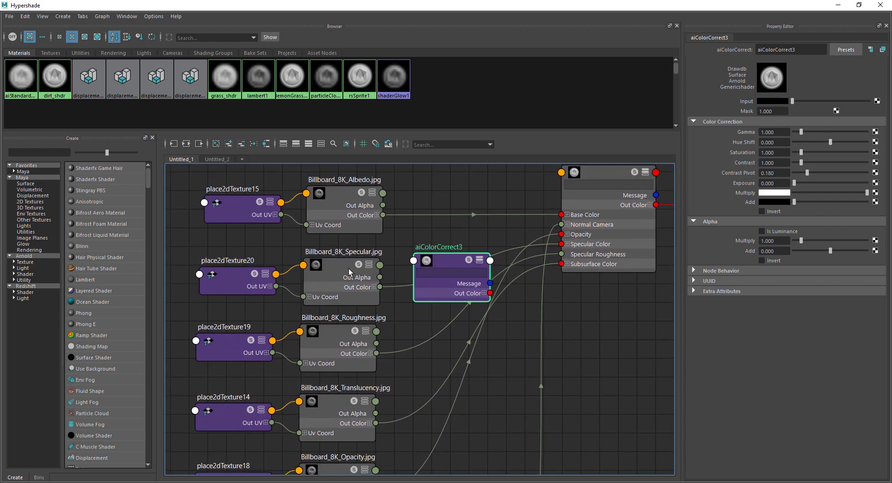
left_click_drag(435, 266, 428, 266)
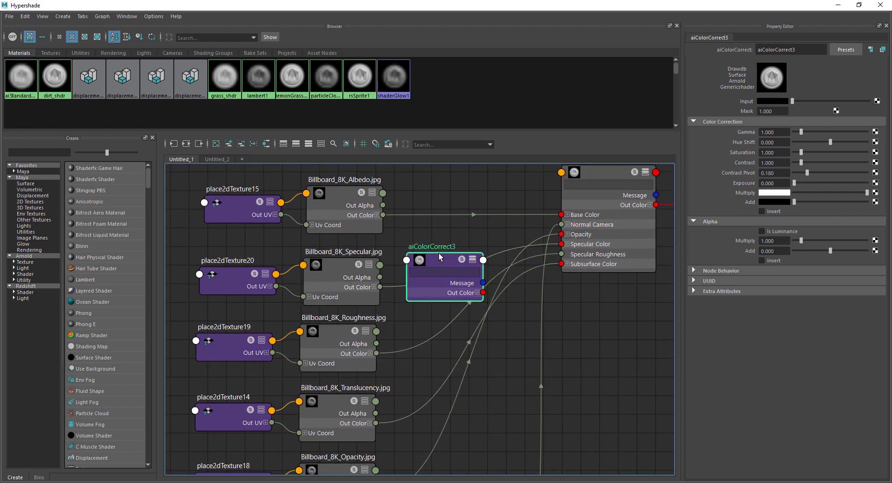
middle_click_drag(331, 264, 732, 101)
left_click_drag(437, 256, 435, 245)
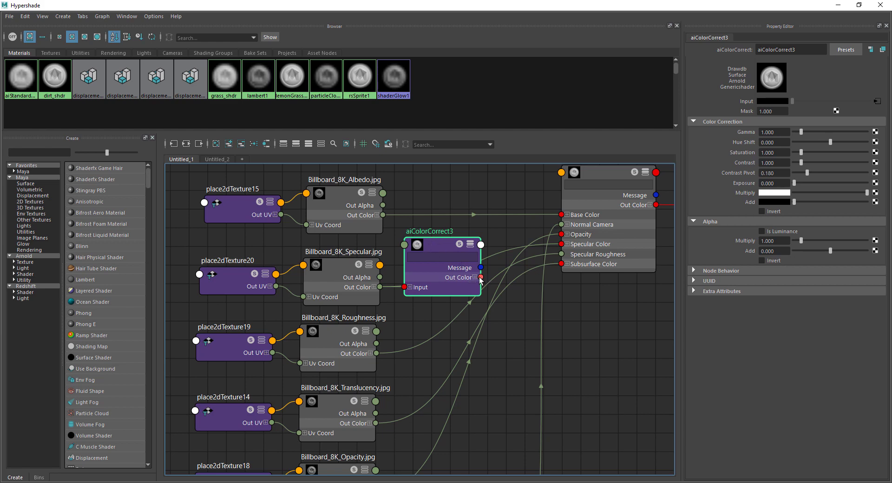
left_click_drag(481, 277, 561, 244)
Step: Create a second aiColorCorrect node beside the Roughness texture and connect the texture's Out Color to its Input
left_click(487, 405)
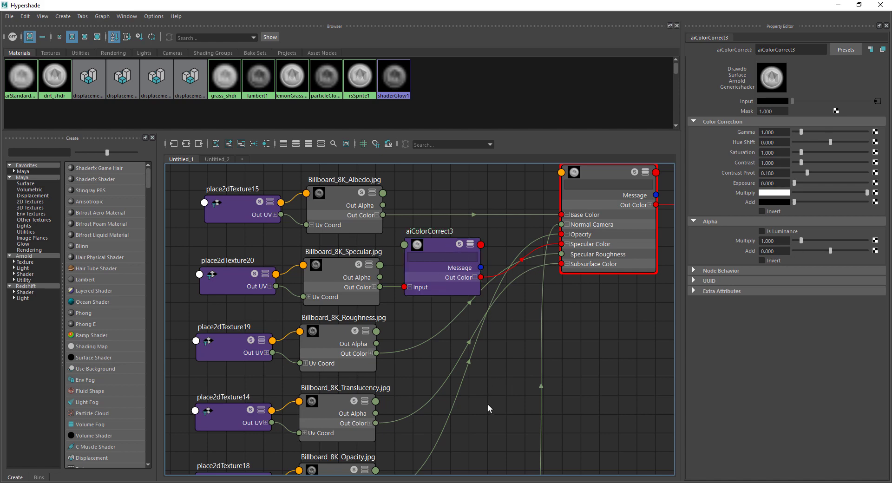
key("Tab")
type("ai")
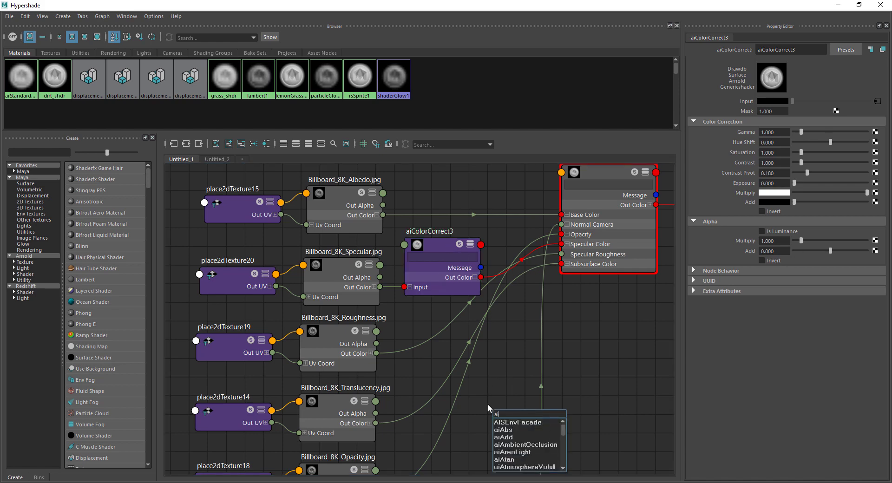
type("color")
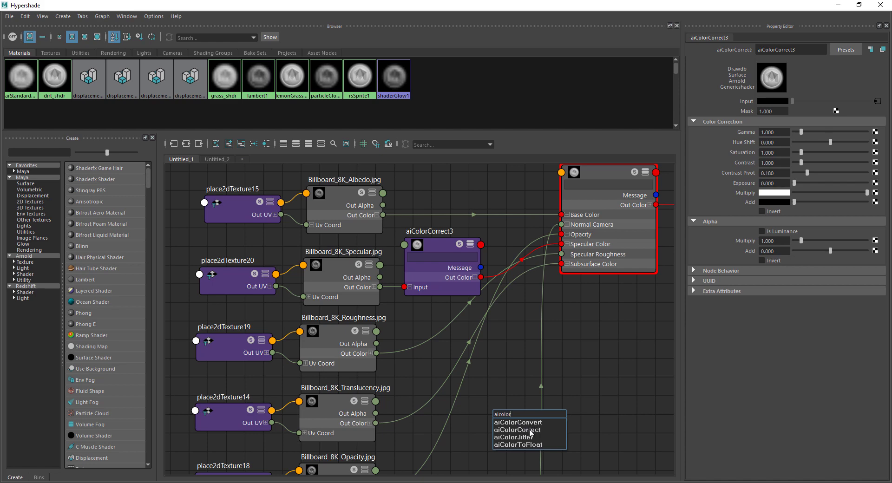
left_click(517, 430)
left_click_drag(520, 405, 441, 320)
left_click(484, 325)
left_click(483, 324)
middle_click_drag(338, 330, 771, 102)
Step: Connect aiColorCorrect4's Out Color R to aiStandardSurface2's Specular Roughness and align the collapsed node with the Roughness texture
left_click(475, 355)
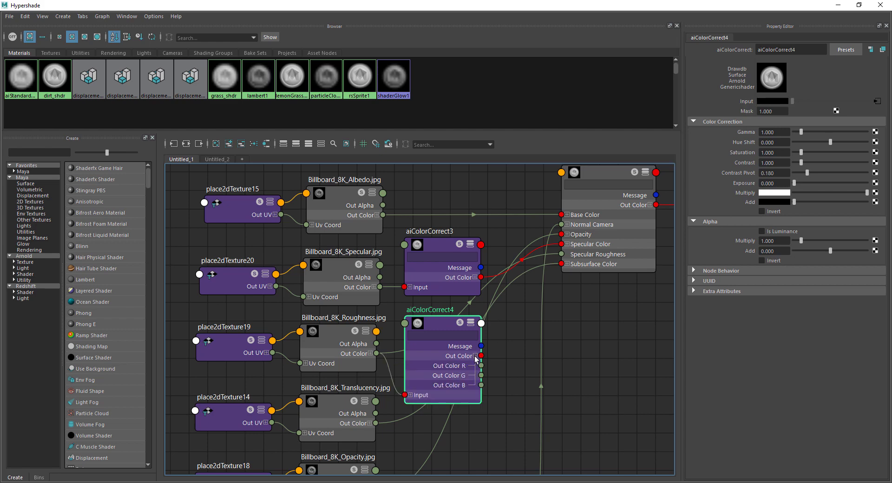
left_click_drag(481, 366, 564, 257)
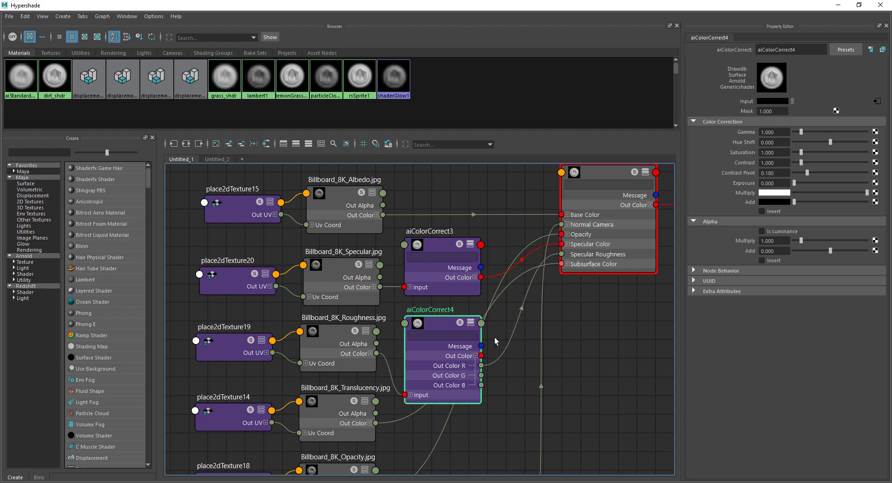
left_click(474, 355)
left_click_drag(442, 324, 440, 308)
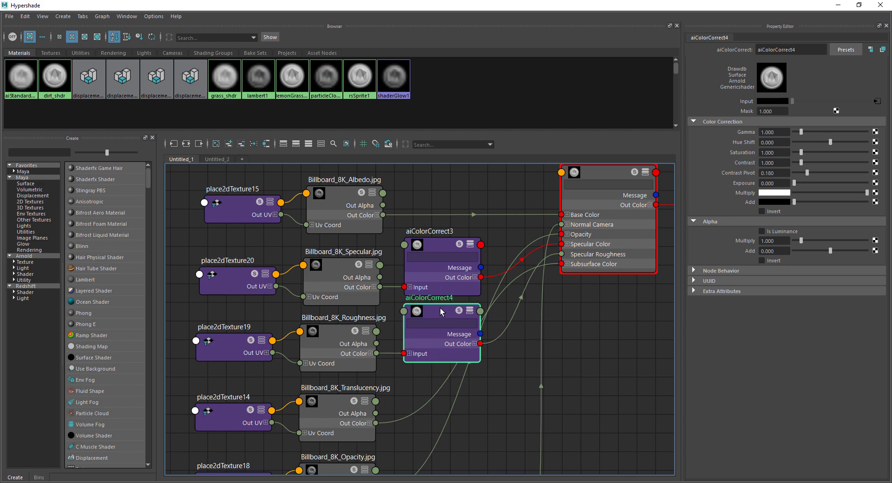
Step: Review the aiStandardSurface2 attributes and collapse the Geometry section
scroll(542, 328, "down", 2)
middle_click_drag(499, 303, 414, 266, "alt")
scroll(563, 313, "down", 2)
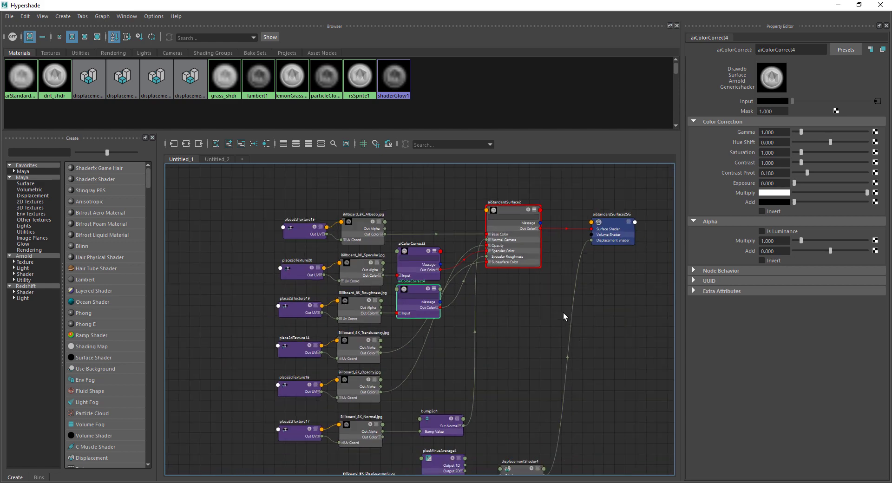
left_click(511, 207)
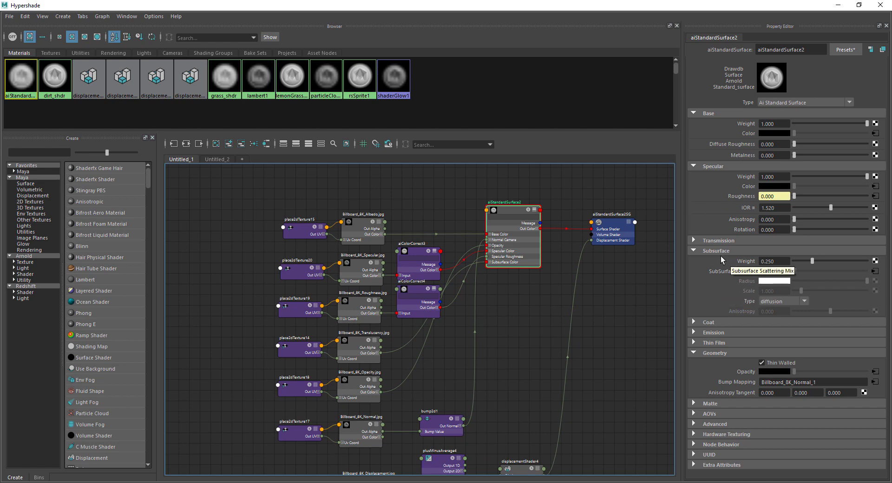
left_click(713, 354)
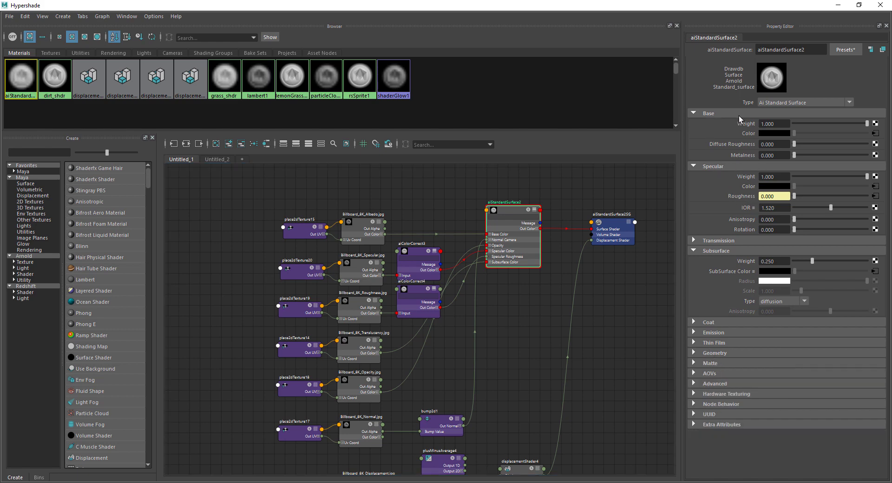
Step: Select the objects that use the rsSprite1 material and assign aiStandardSurface2 to them
middle_click_drag(507, 330, 446, 387, "alt")
scroll(495, 327, "down", 5)
scroll(579, 263, "down", 3)
middle_click_drag(519, 311, 452, 274, "alt")
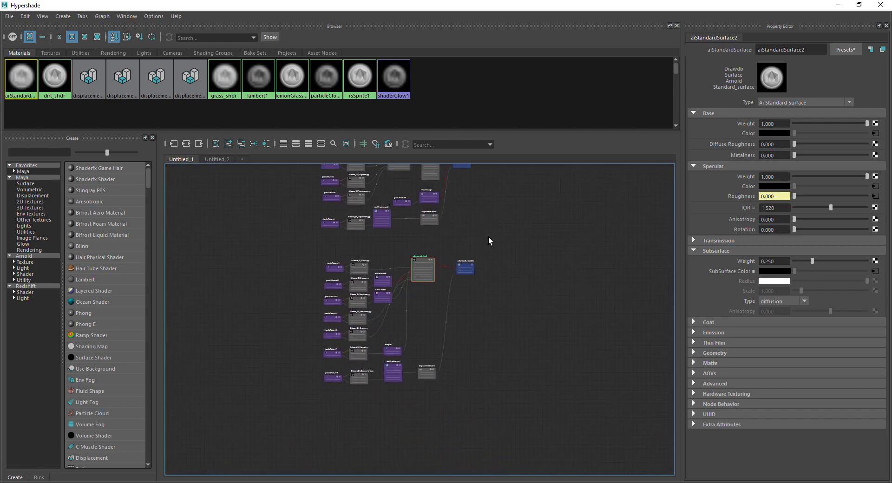
scroll(490, 241, "up", 3)
middle_click_drag(541, 257, 569, 408, "alt")
scroll(502, 330, "up", 3)
middle_click_drag(501, 330, 567, 304, "alt")
scroll(575, 333, "down", 1)
key("2")
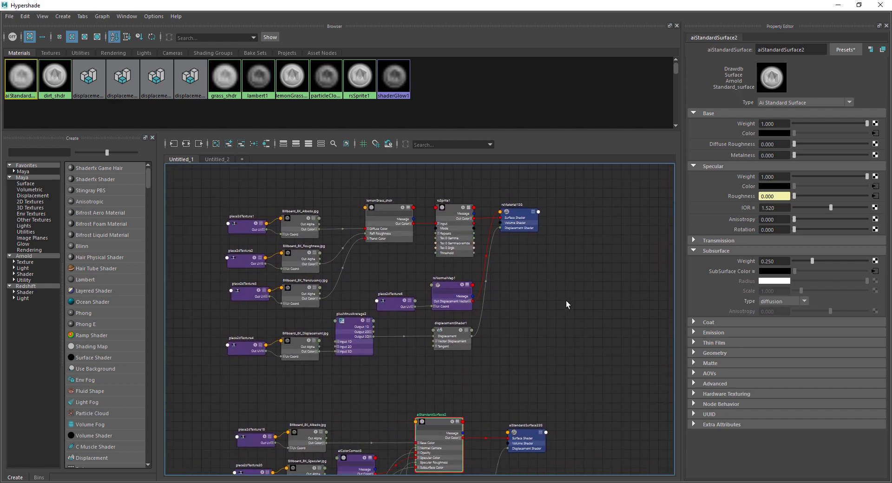
left_click(453, 210)
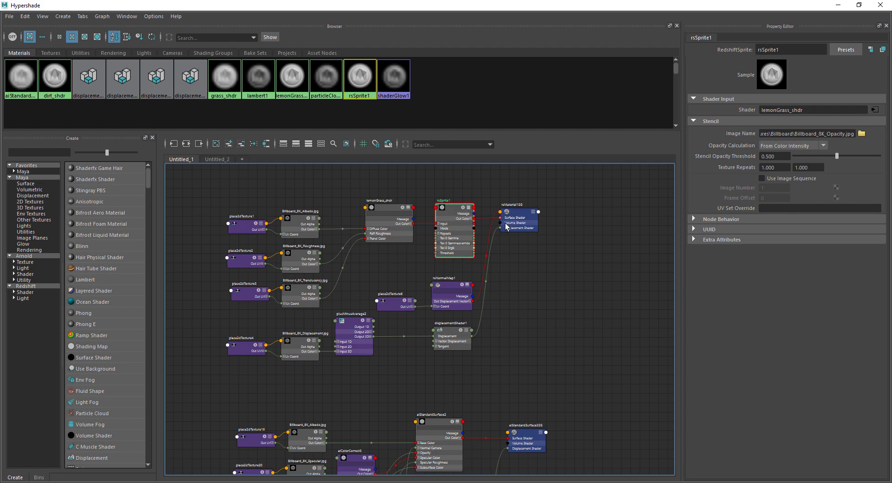
right_click_drag(451, 209, 494, 214)
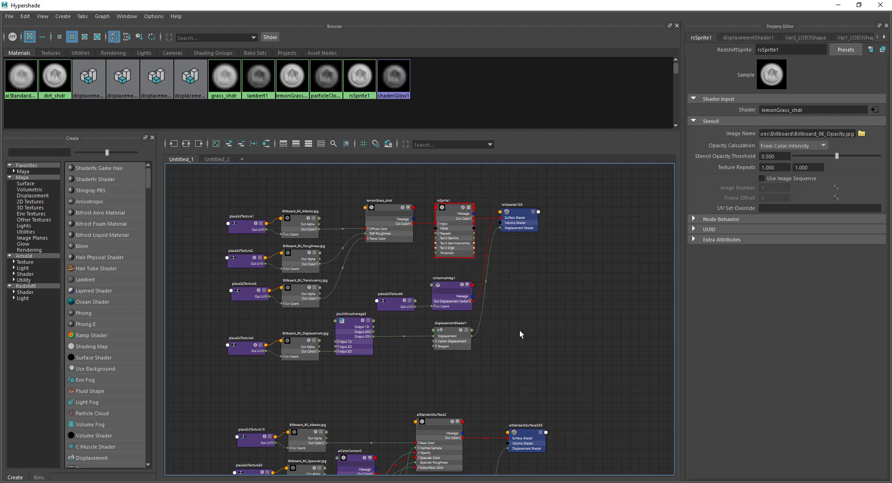
middle_click_drag(508, 357, 507, 245, "alt")
scroll(456, 305, "up", 3)
right_click_drag(431, 311, 426, 290)
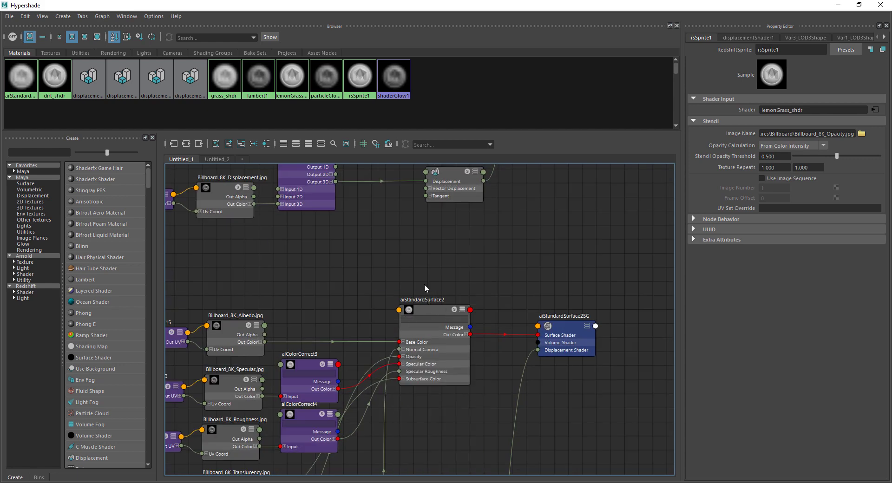
Step: Rename the Arnold grass_shdr material in the Untitled_2 graph as dirt_shdr
left_click(219, 160)
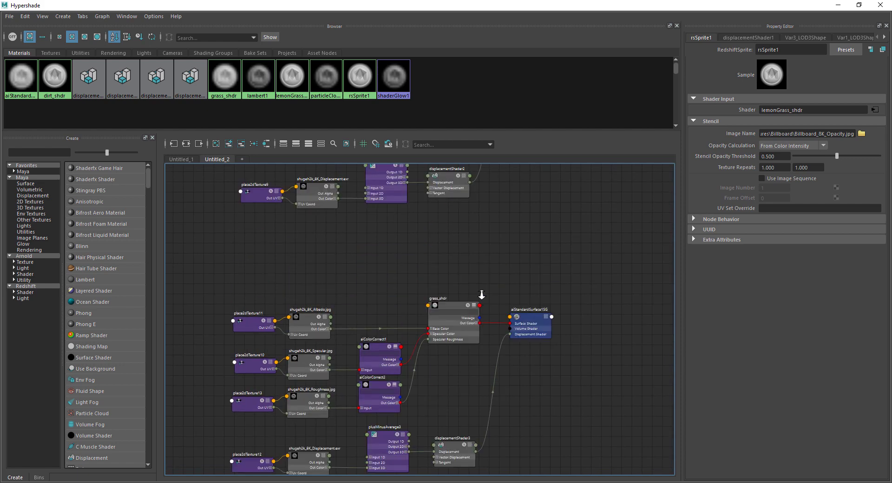
left_click(447, 340)
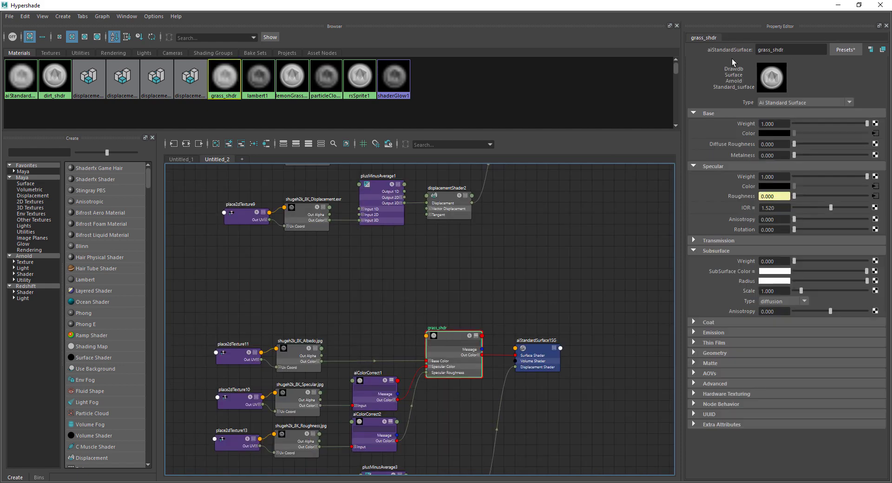
type("dirt_shdr")
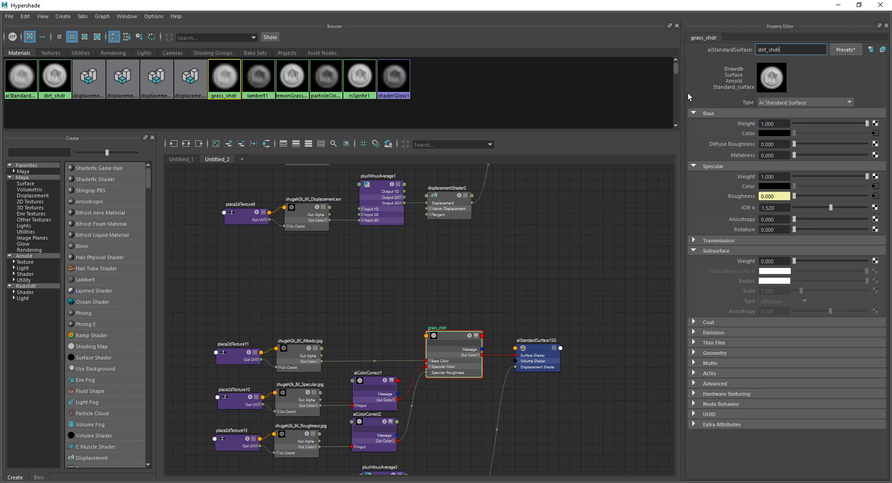
key("Return")
Step: Rename aiStandardSurface2 in the Untitled_1 graph as grass_shdr
left_click(188, 158)
left_click(435, 311)
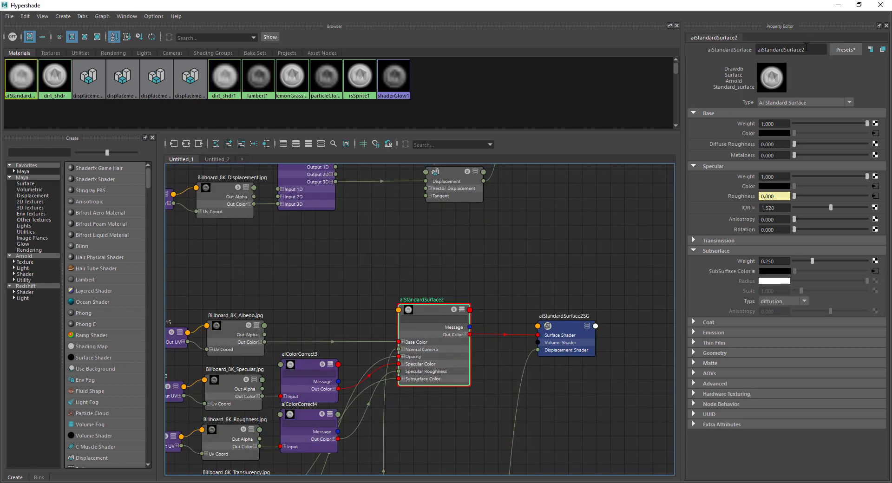
double_click(806, 48)
type("grass")
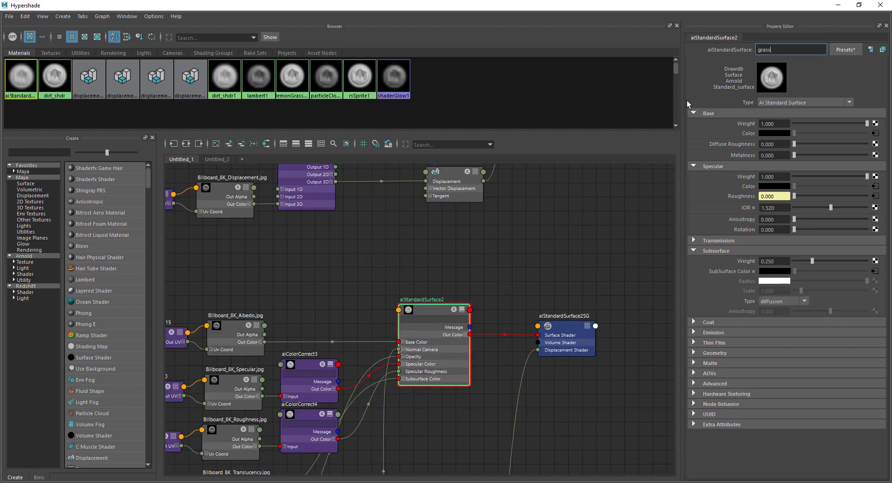
type("_shdr")
key("Return")
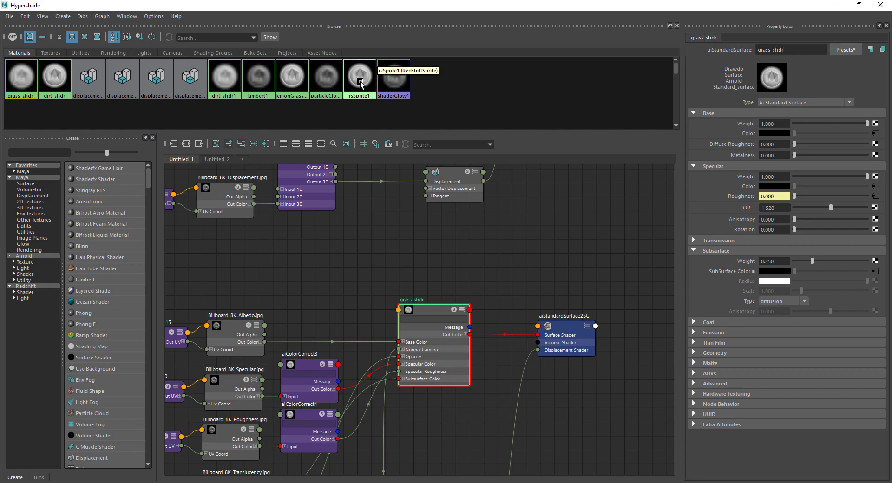
Step: In the Untitled_2 graph, select the objects using the Redshift dirt_shdr and assign the Arnold dirt_shdr1 material to them
left_click(217, 159)
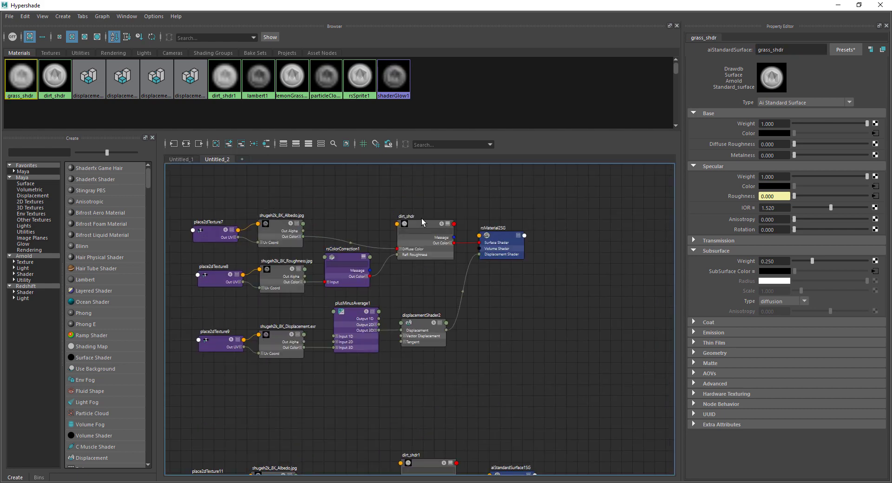
left_click(422, 222)
right_click(421, 222)
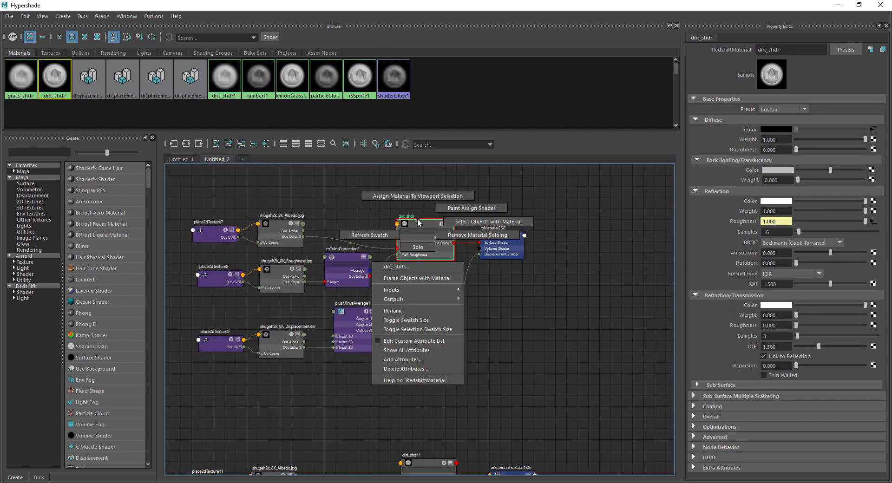
left_click(453, 225)
middle_click_drag(486, 333, 466, 252, "alt")
right_click(419, 320)
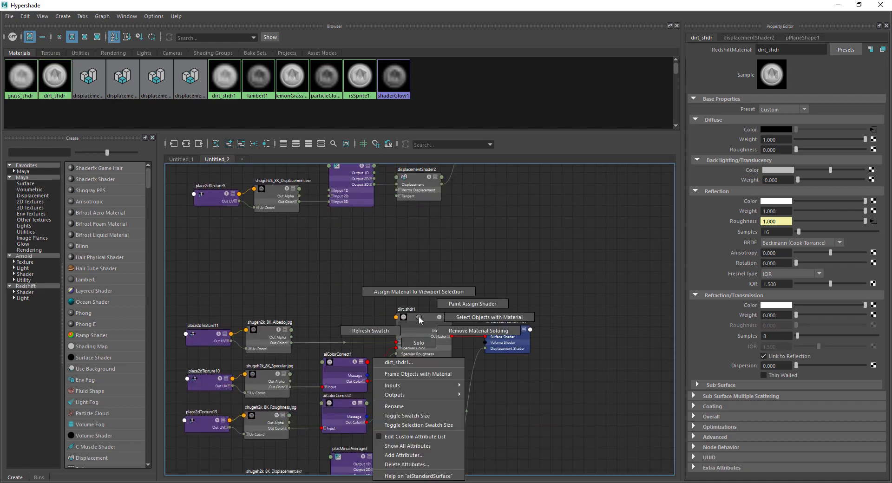
left_click(418, 293)
Step: Check the finished dirt and grass node networks in both graphs, and close Hypershade
right_click_drag(541, 267, 462, 226, "alt")
middle_click_drag(461, 226, 425, 177, "alt")
right_click_drag(425, 177, 482, 219, "alt")
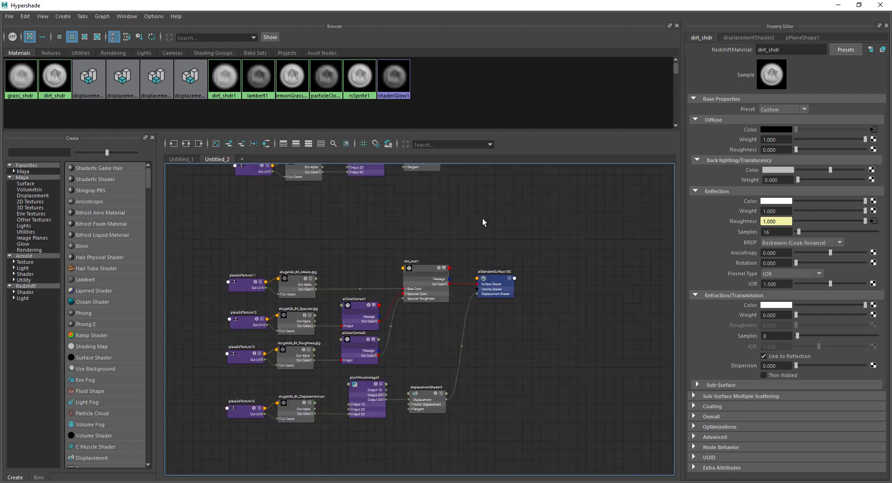
left_click(181, 160)
scroll(507, 251, "down", 5)
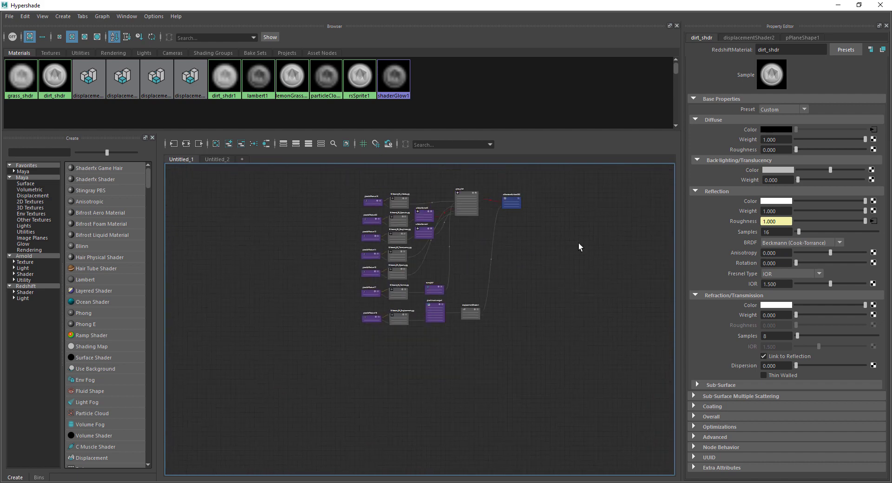
scroll(580, 247, "up", 6)
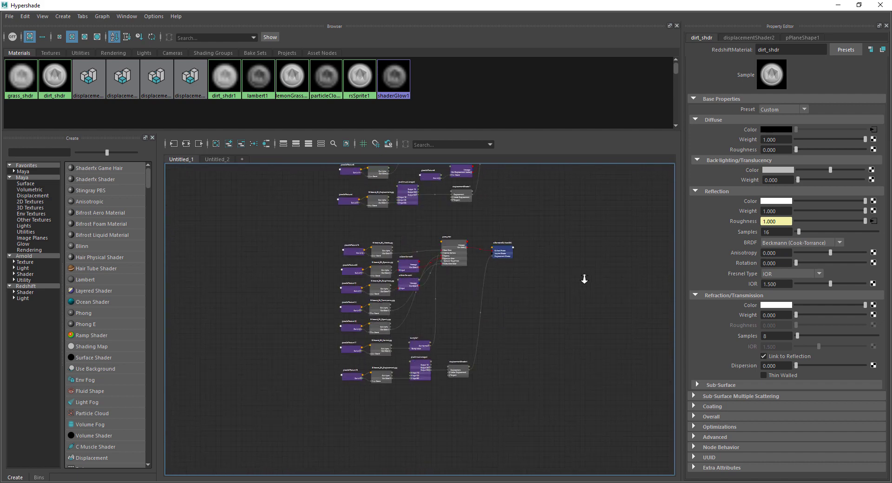
left_click(874, 5)
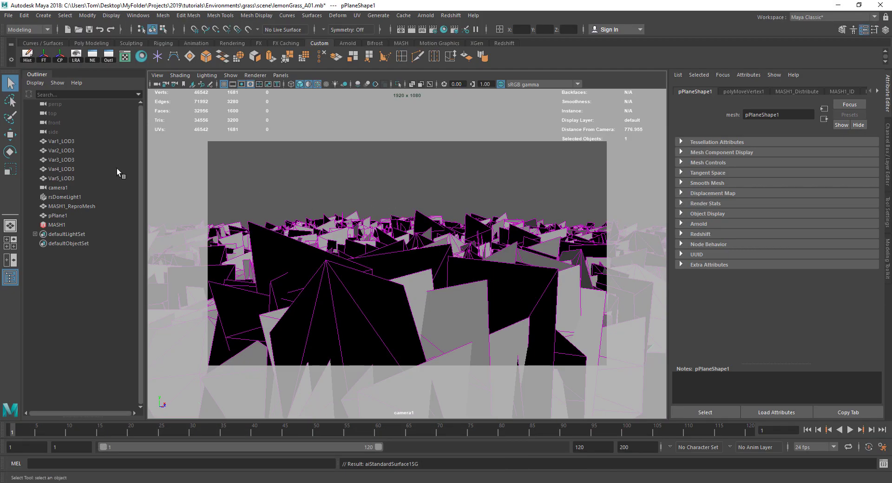
Step: Copy the Dome Map file path of rsDomeLight1 and hide the light
left_click(71, 197)
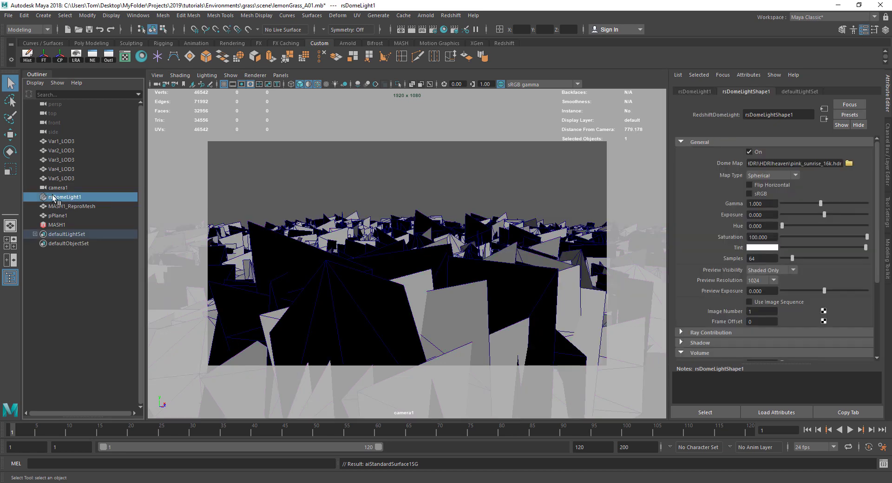
triple_click(775, 163)
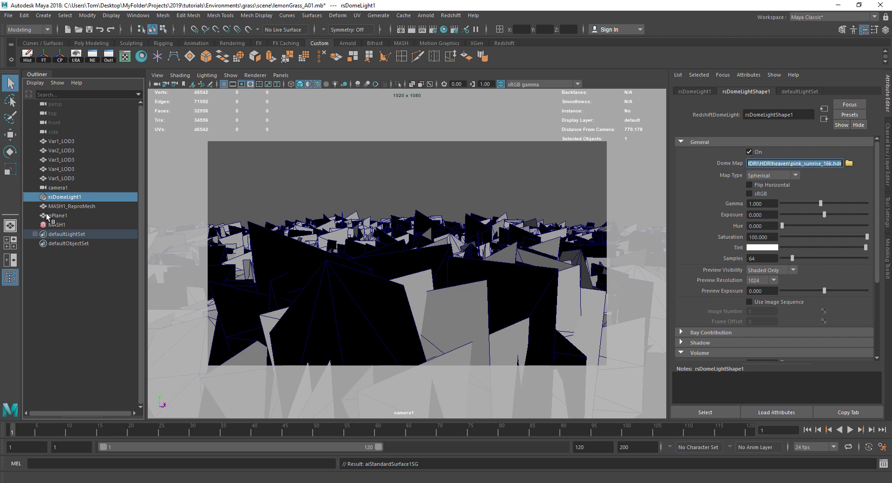
left_click(59, 200)
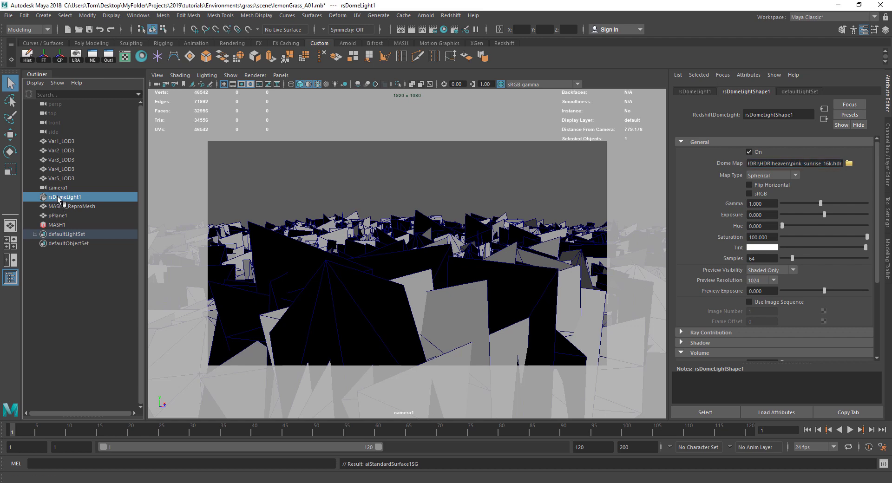
key("ctrl+h")
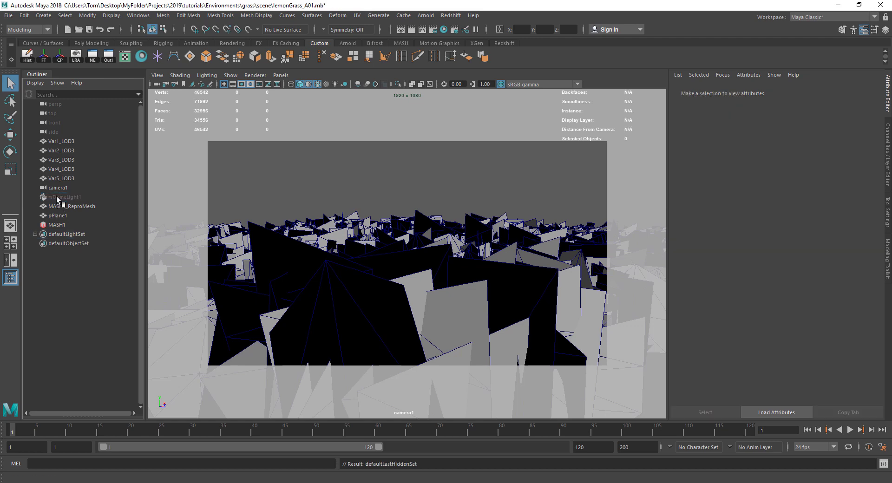
Step: Create an Arnold Skydome Light and map its color to a file texture using the copied pink_sunrise_16k.hdr path
left_click(430, 16)
mouse_move(435, 64)
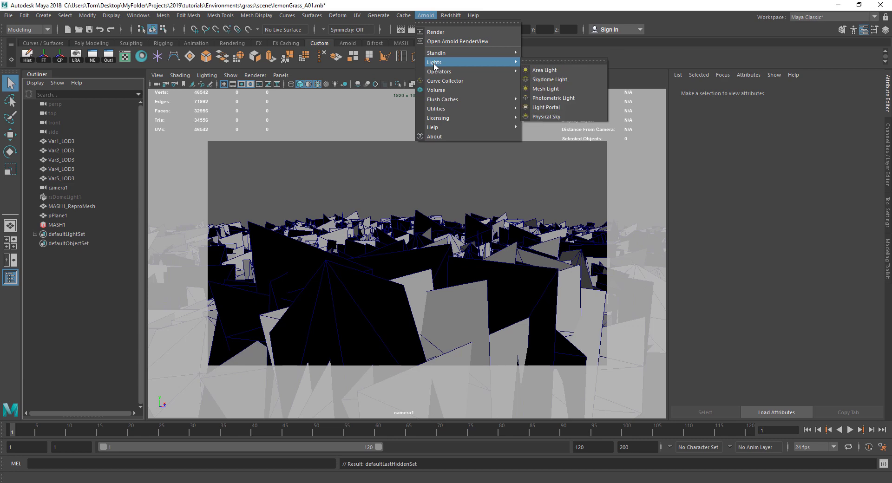
left_click(547, 80)
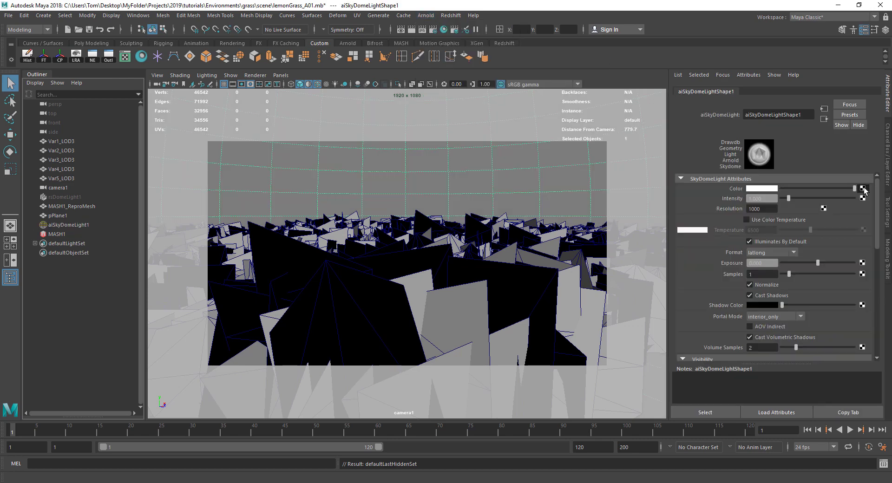
left_click(864, 189)
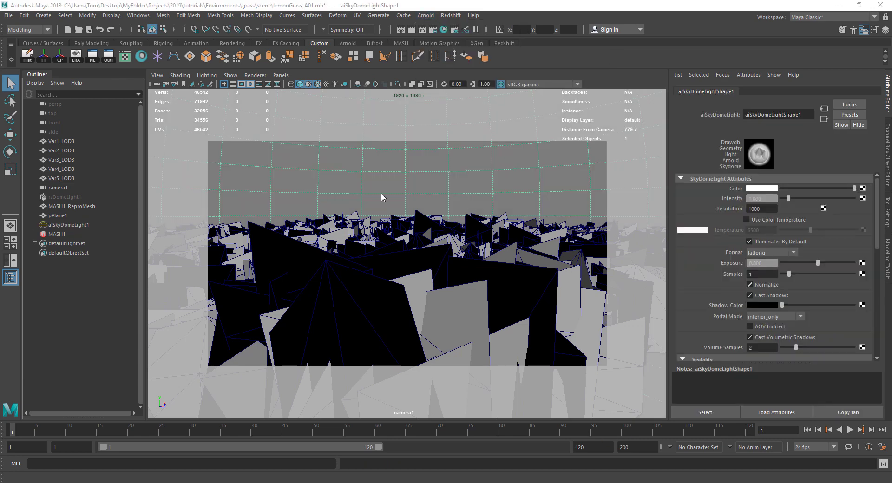
left_click(432, 150)
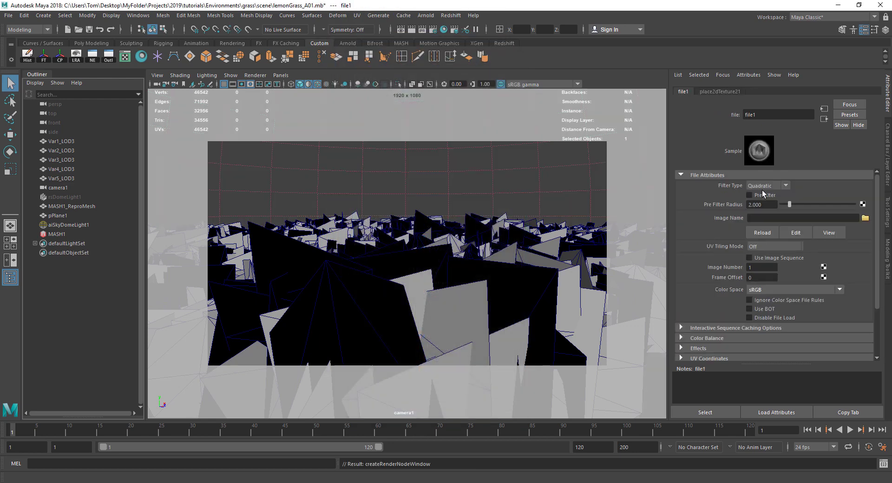
left_click(768, 217)
key("ctrl+v")
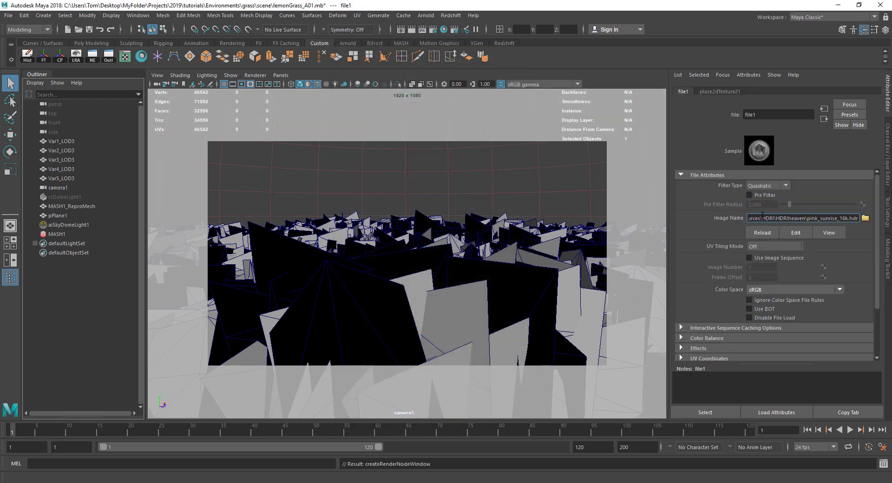
key("Return")
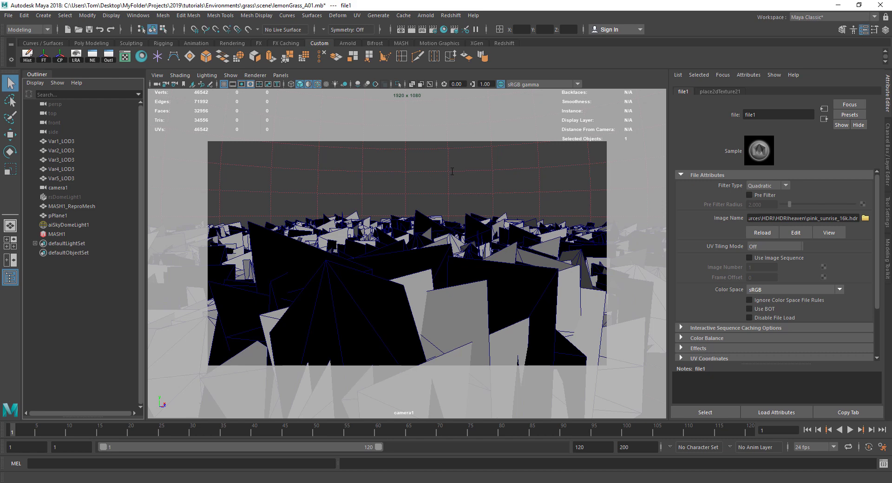
Step: Rotate aiSkyDomeLight1 horizontally to place the cliff at the left of the camera view and the bright sky at the right
left_click(371, 162)
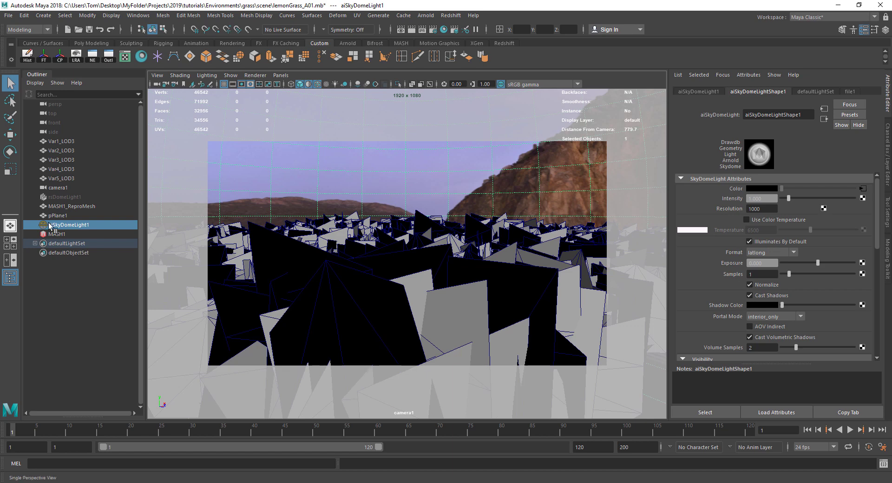
key("e")
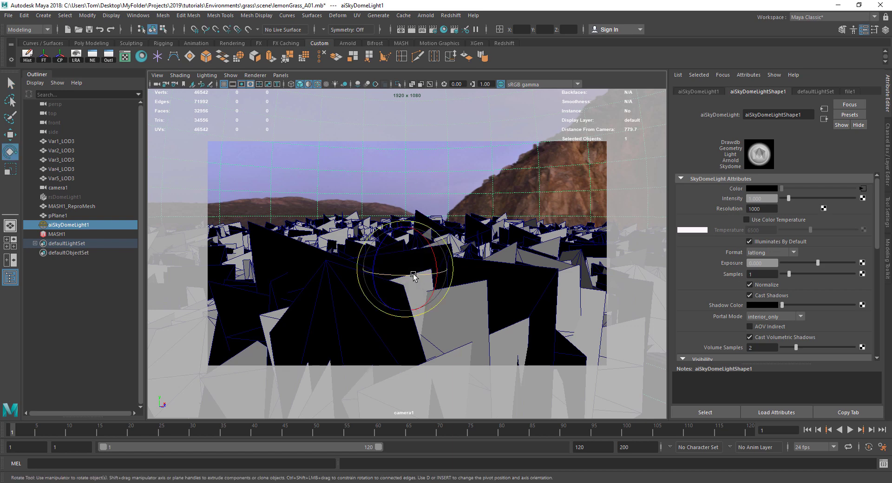
left_click_drag(415, 278, 370, 271)
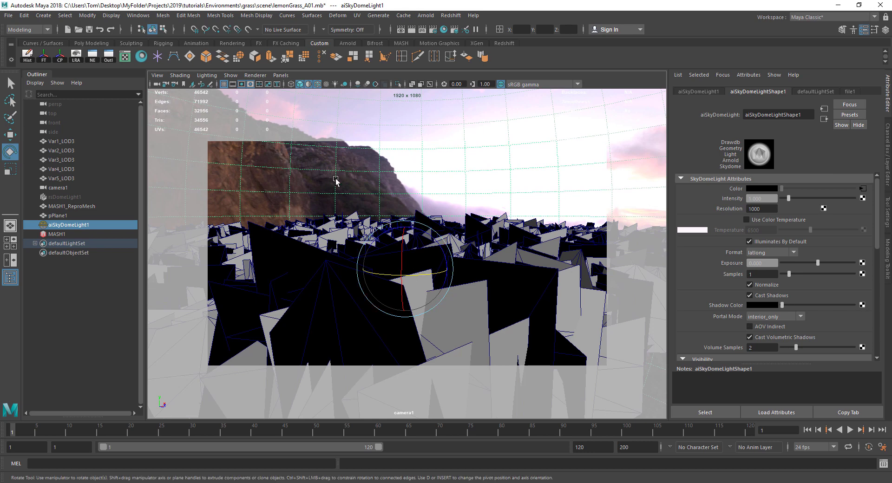
Step: Open a maximized Arnold RenderView, update the full scene to render camera1, and minimize the window after checking the result
left_click(424, 15)
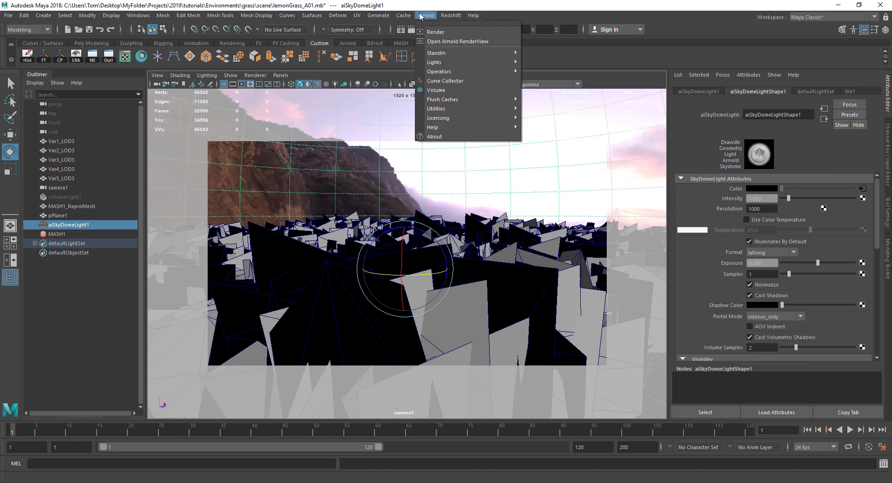
left_click(446, 41)
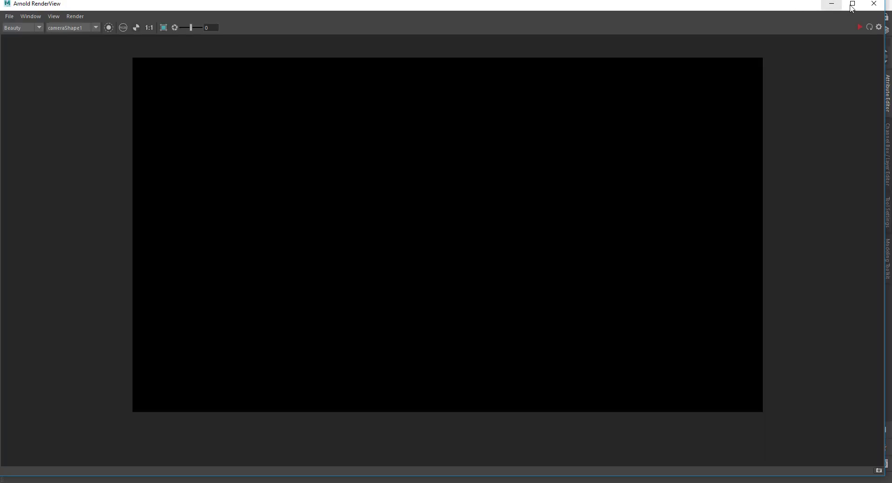
left_click(853, 4)
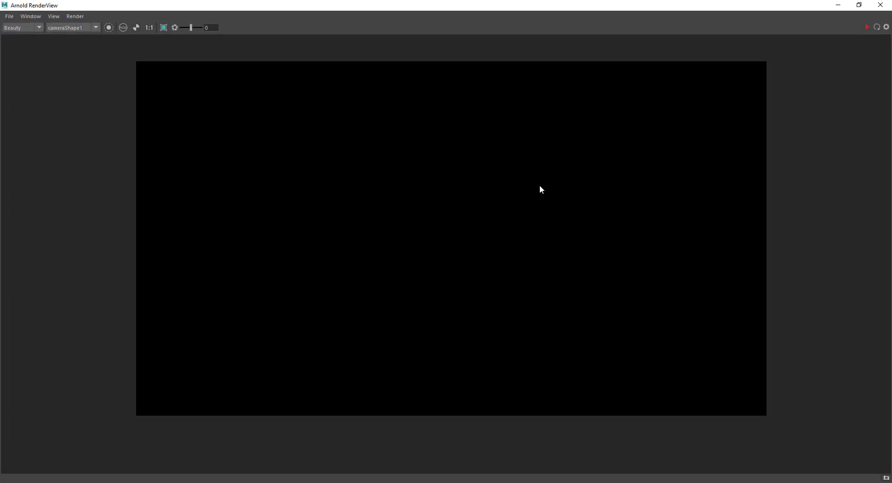
left_click(75, 16)
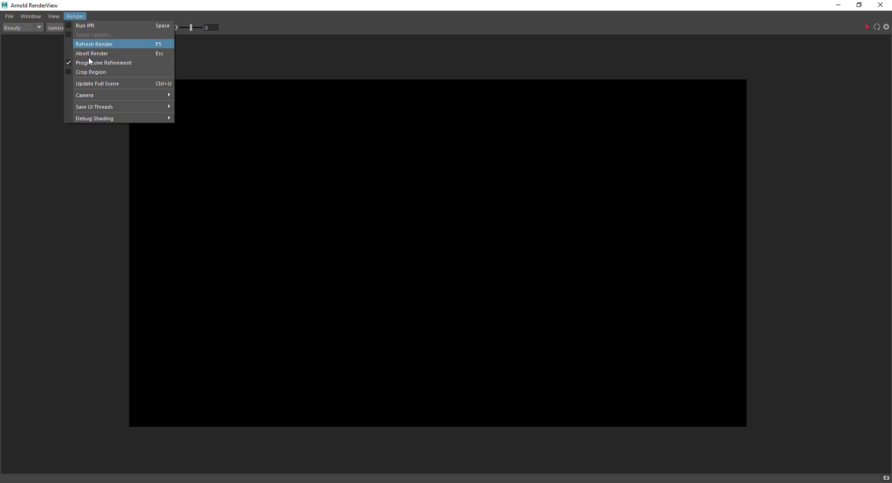
left_click(90, 84)
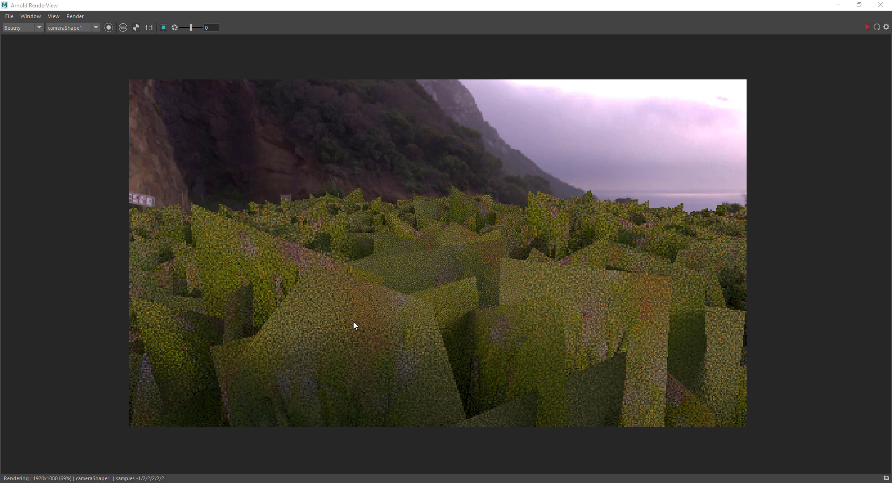
left_click(838, 7)
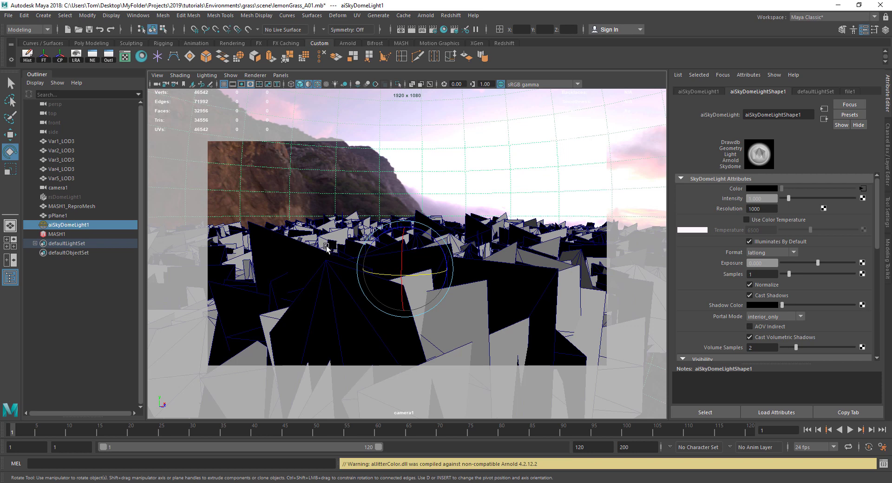
Step: Disable Opaque in the Arnold attributes of MASH1_ReproMesh and expand its subdivision and displacement settings
left_click(68, 205)
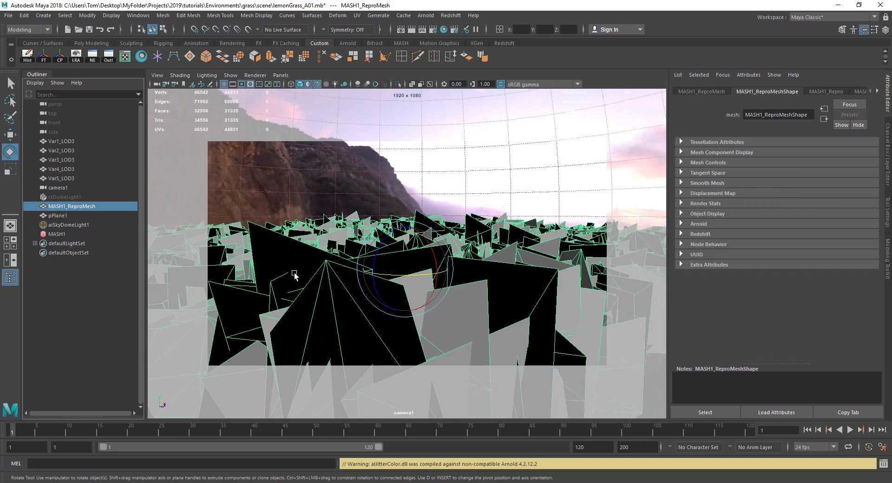
left_click(681, 224)
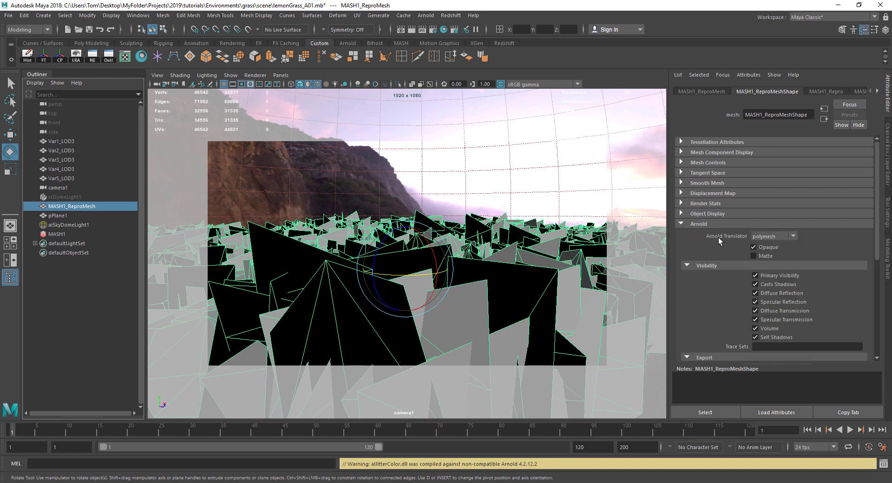
left_click(754, 248)
scroll(686, 235, "down", 6)
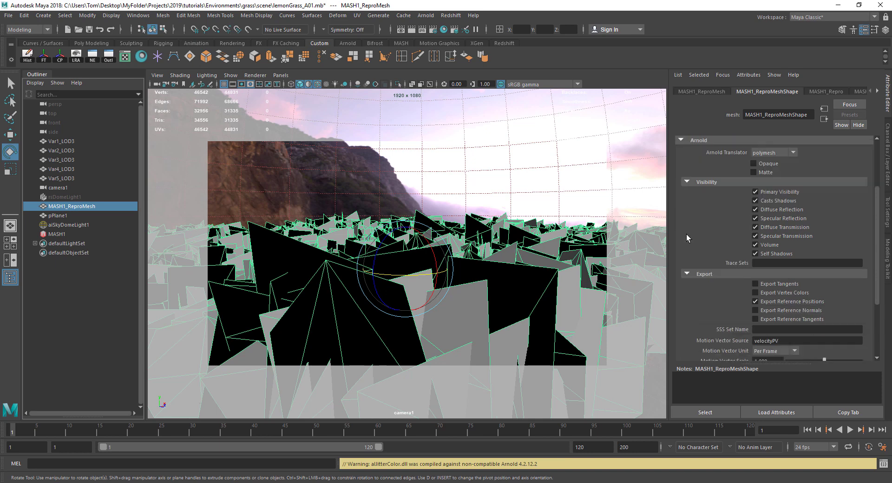
left_click(688, 288)
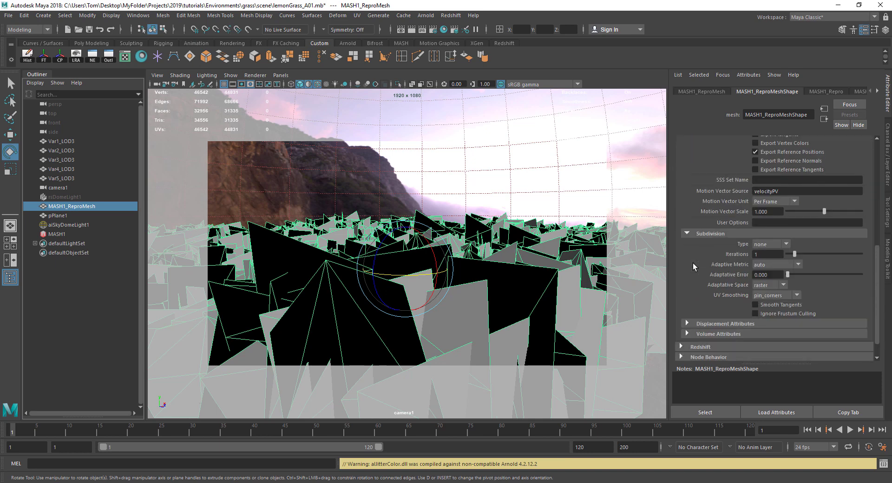
scroll(692, 263, "down", 3)
left_click(689, 271)
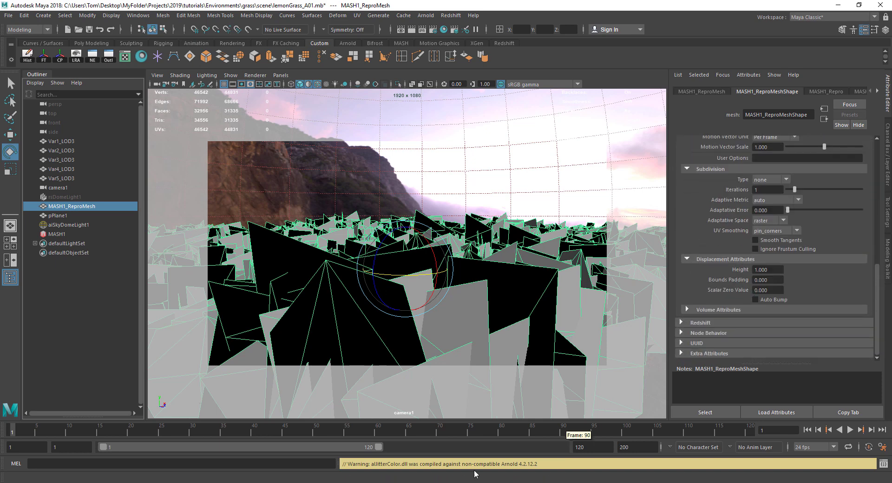
Step: Check the grass render in Arnold RenderView with Opaque disabled, and minimize the window
left_click(426, 16)
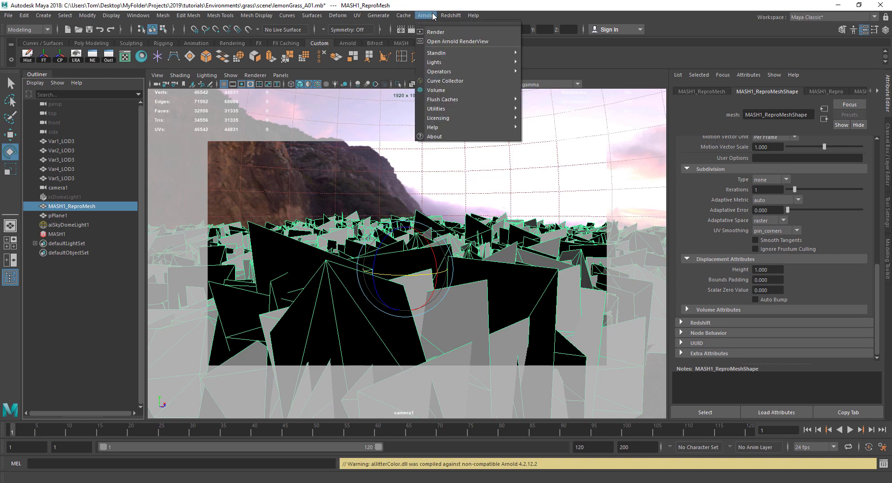
left_click(440, 42)
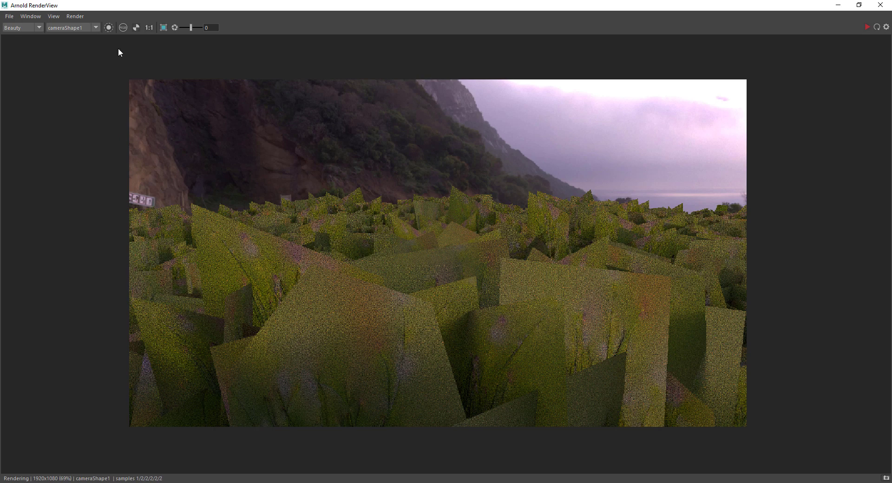
left_click(838, 6)
Step: Set the Arnold subdivision of MASH1_ReproMesh to catclark with 3 iterations and enable Auto Bump
left_click(767, 189)
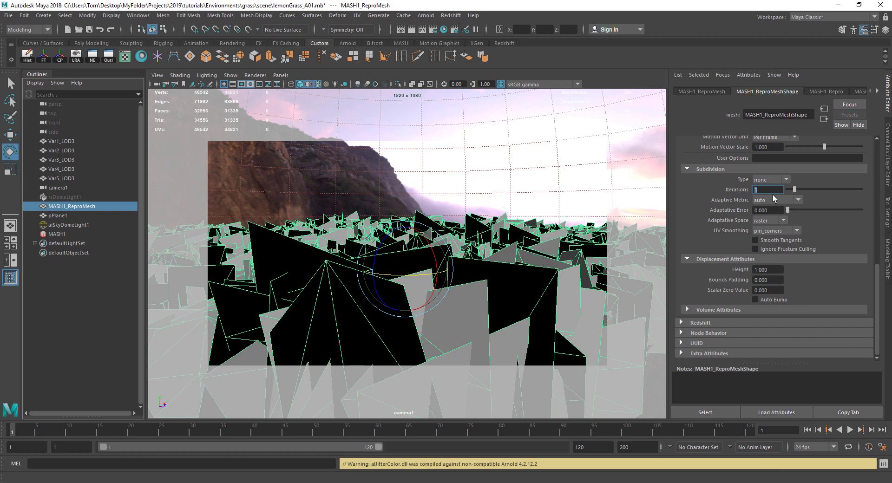
type("3")
key("Return")
left_click(762, 185)
left_click(767, 193)
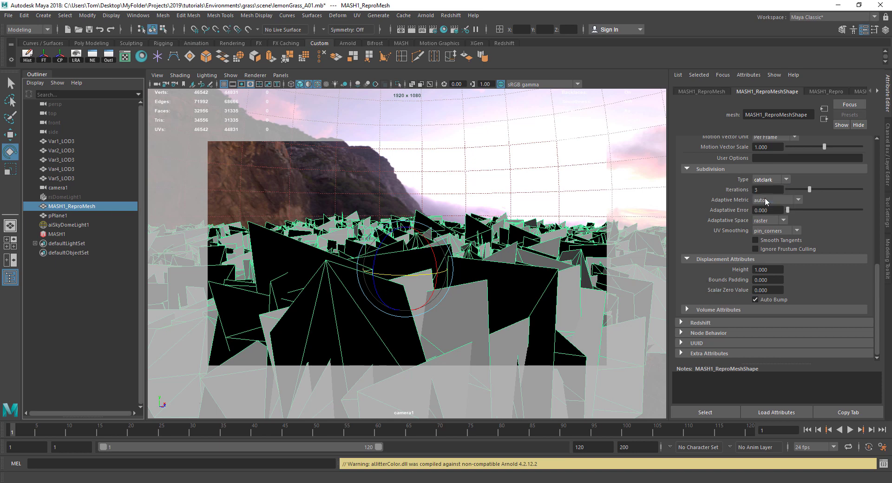
Step: Set the Arnold subdivision of pPlane1 to catclark with 5 iterations and enable Auto Bump
left_click(68, 217)
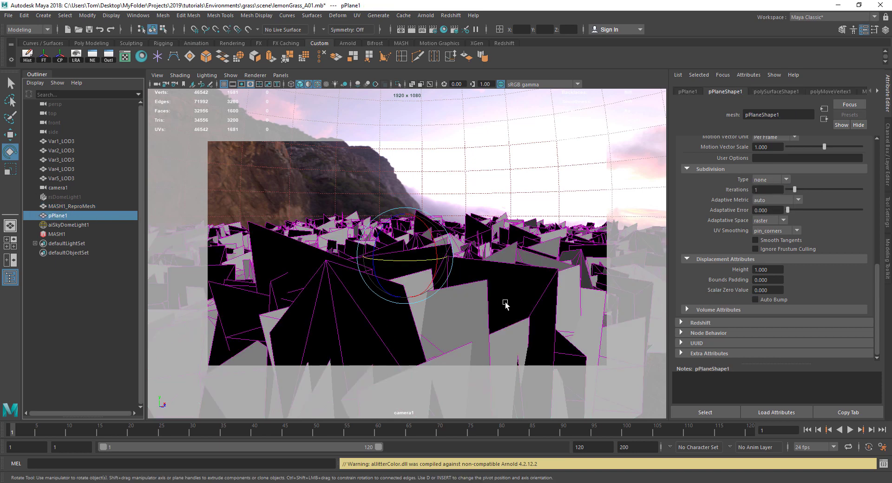
left_click(768, 190)
type("6")
key("Return")
left_click(766, 181)
left_click(770, 188)
left_click(771, 190)
type("5")
key("Return")
left_click(764, 301)
Step: Hide MASH1_ReproMesh and the grass meshes Var1_LOD3 through Var5_LOD3, leaving only the ground plane visible
left_click(68, 207)
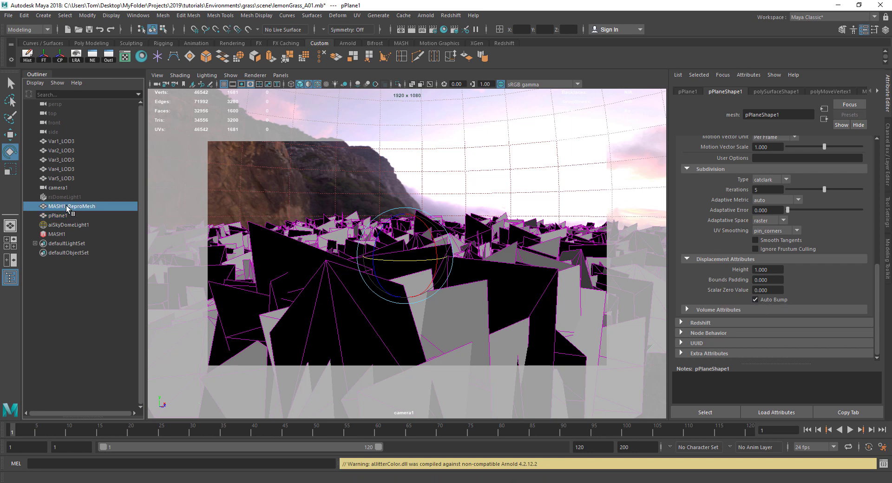
key("ctrl+h")
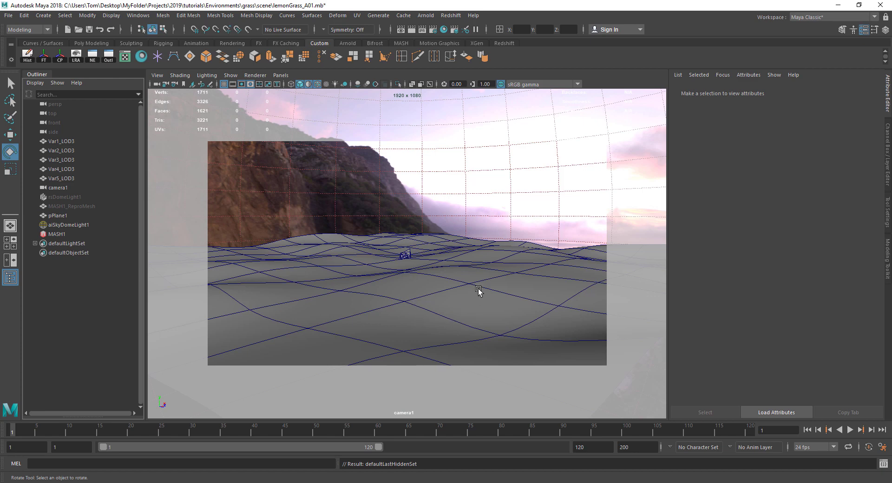
left_click(400, 253)
left_click(61, 141)
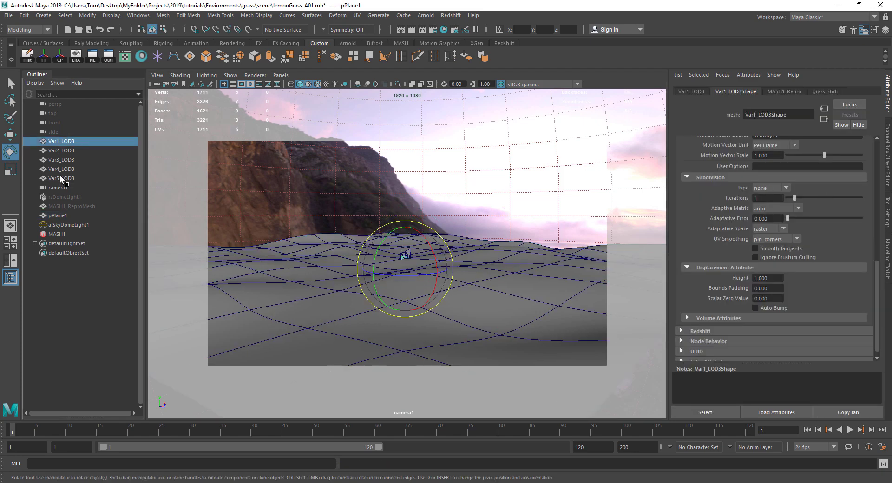
left_click(62, 178, "shift")
key("ctrl+h")
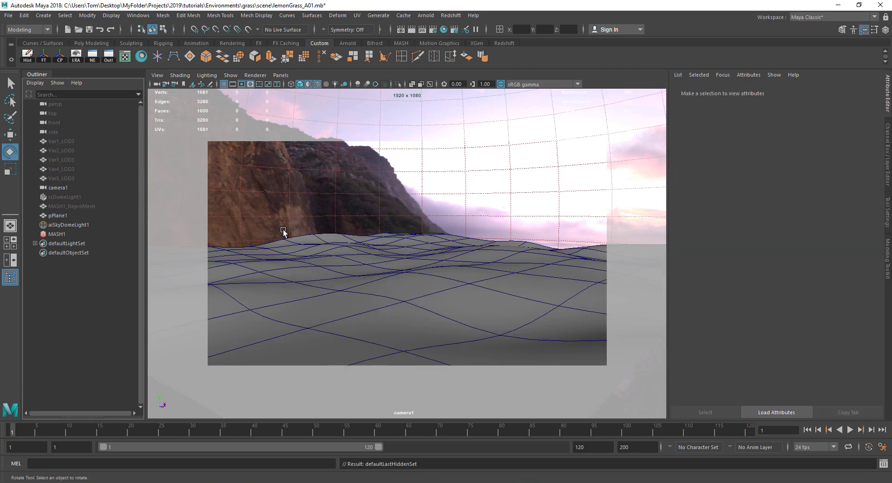
Step: Update the full scene in Arnold RenderView to check the dirt ground on its own, and minimize the window
left_click(406, 283)
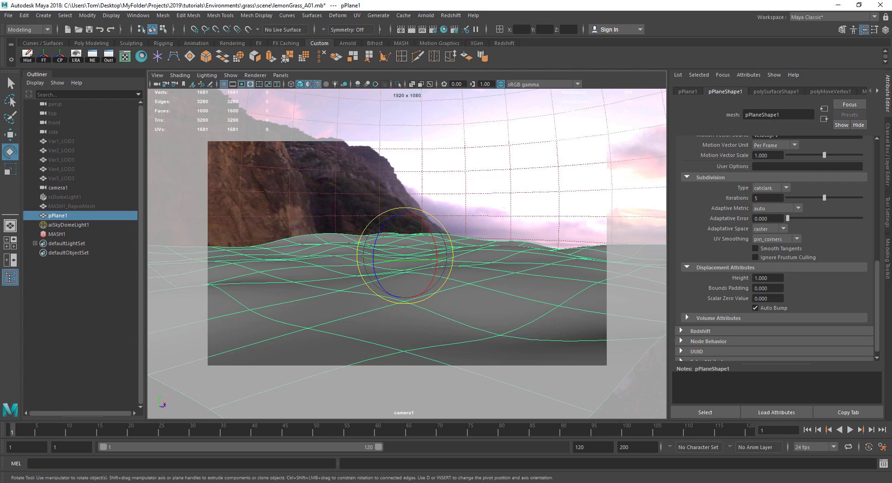
key("alt+Tab")
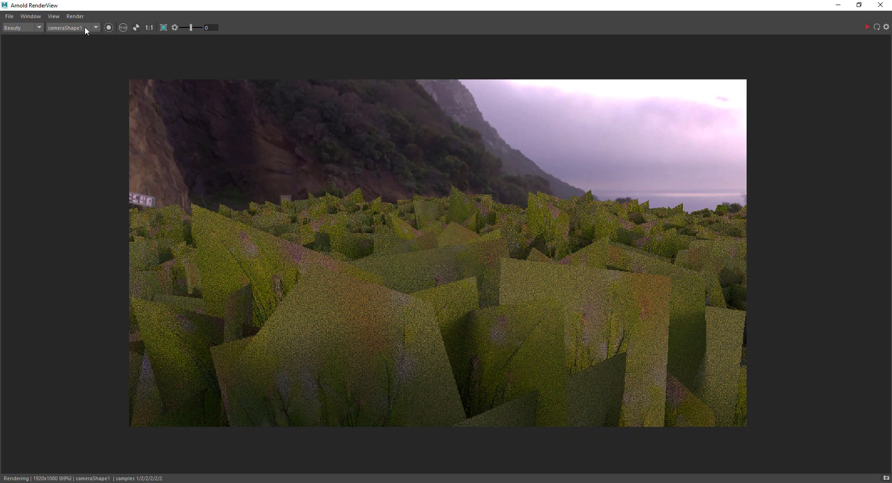
left_click(75, 17)
left_click(88, 82)
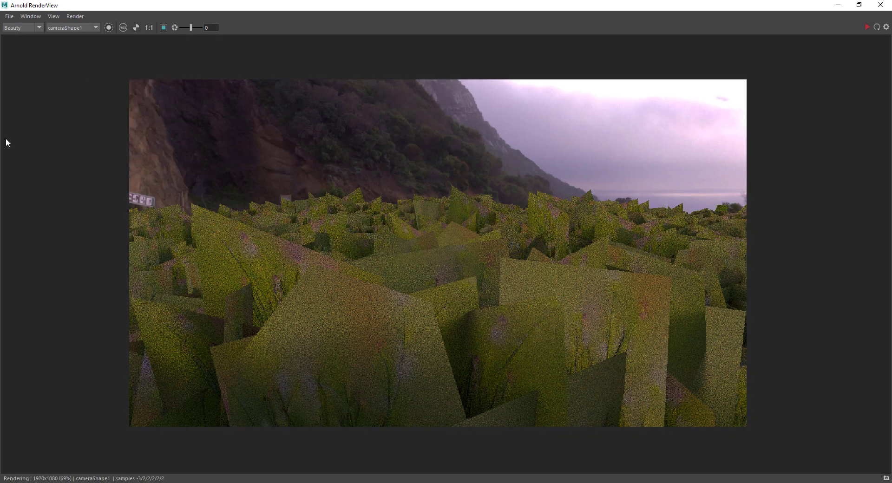
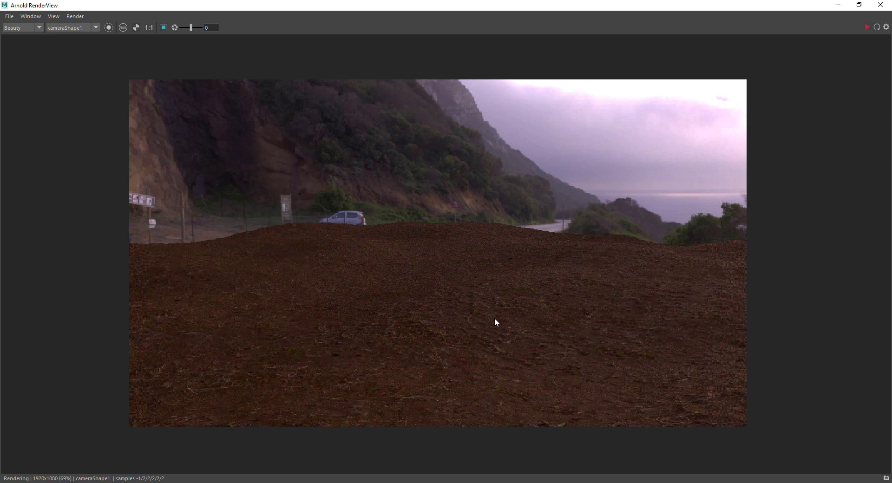
left_click(844, 5)
Step: Open a maximized Hypershade and remove the skydome light, its file texture and placement nodes from the grass shader graph
left_click(141, 56)
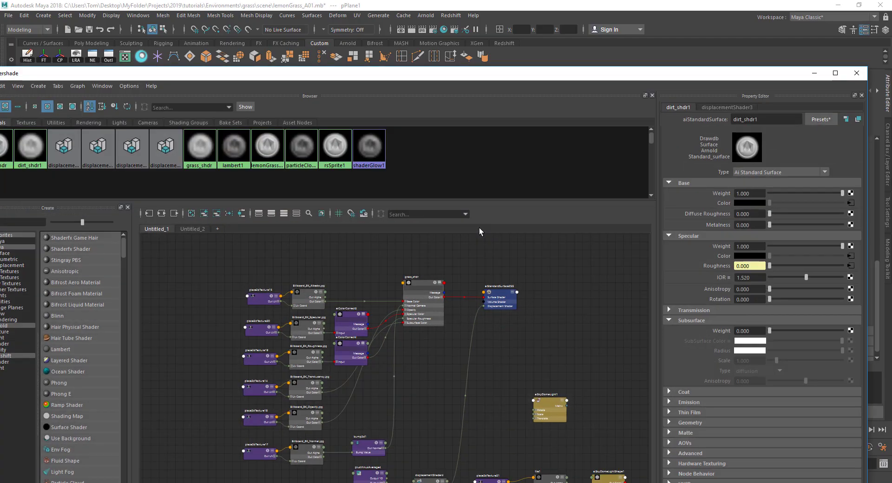
left_click(836, 74)
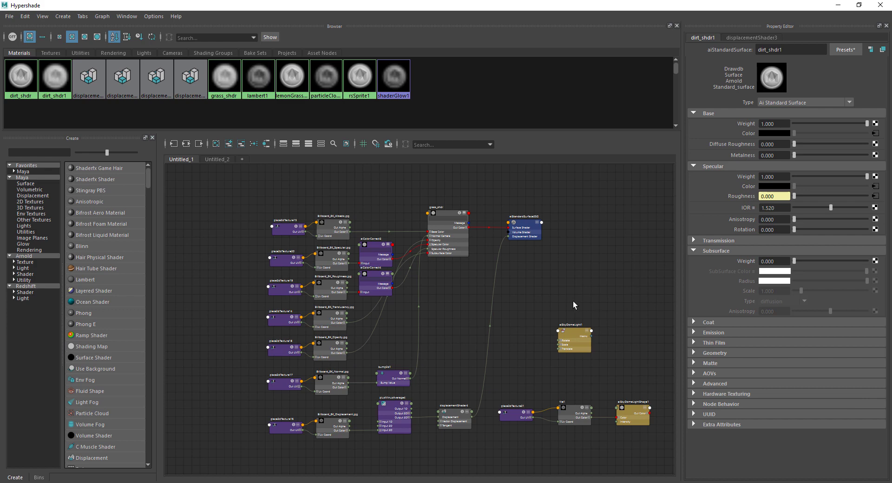
left_click_drag(521, 314, 641, 449)
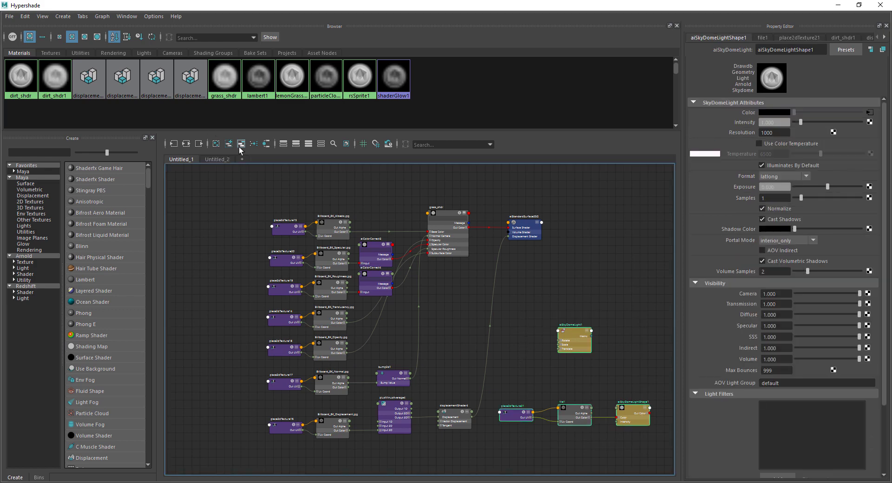
left_click(240, 144)
key("a")
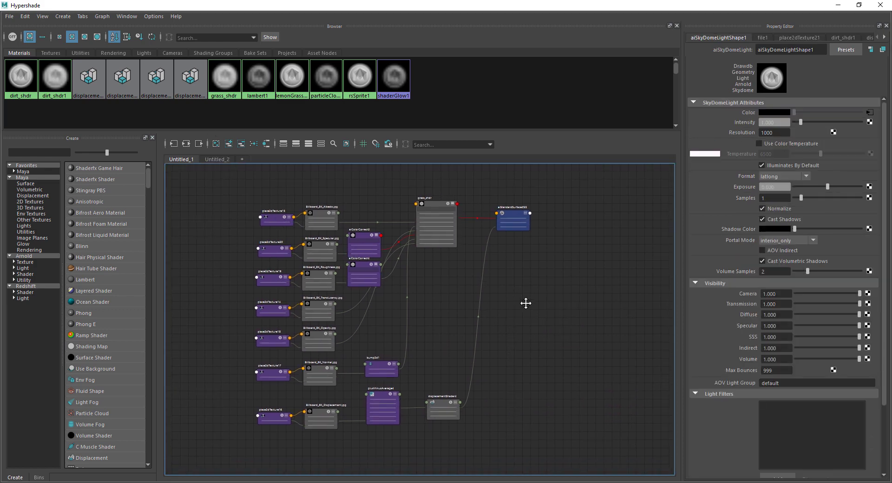
Step: Show the dirt_shdr1 graph, select the aiColorCorrect1 node fed by the specular texture, and minimize Hypershade
left_click(217, 159)
key("a")
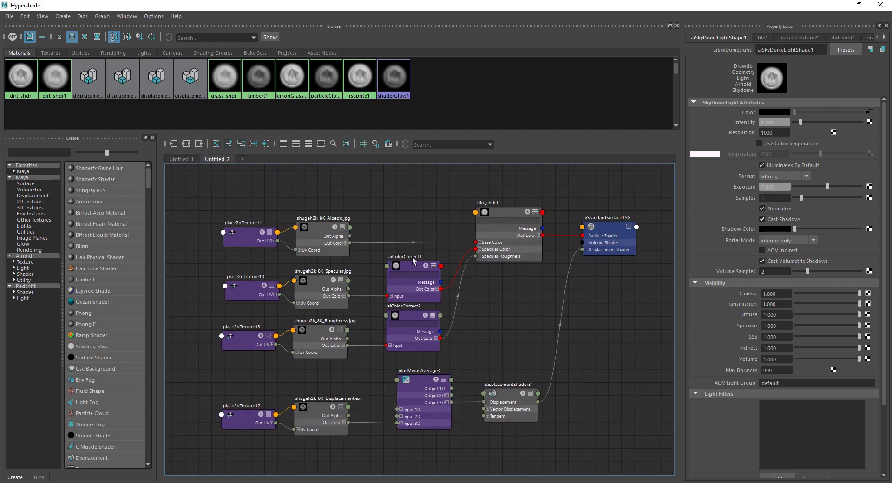
left_click(409, 264)
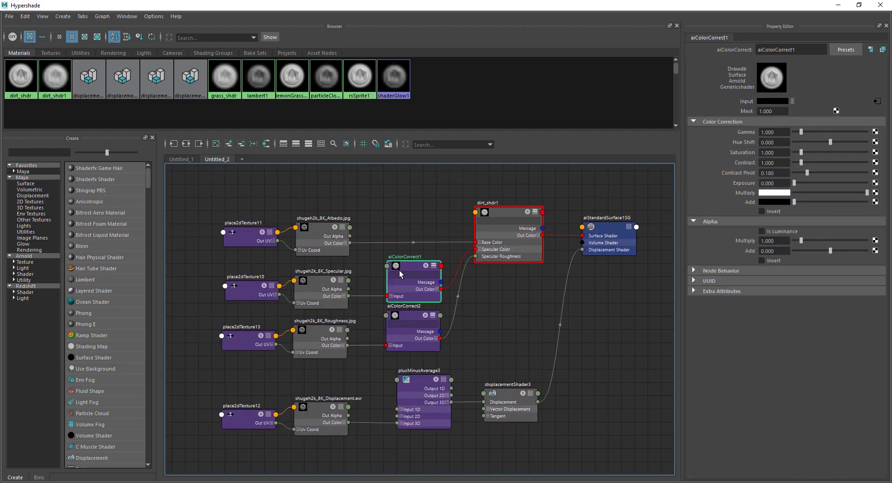
left_click(838, 5)
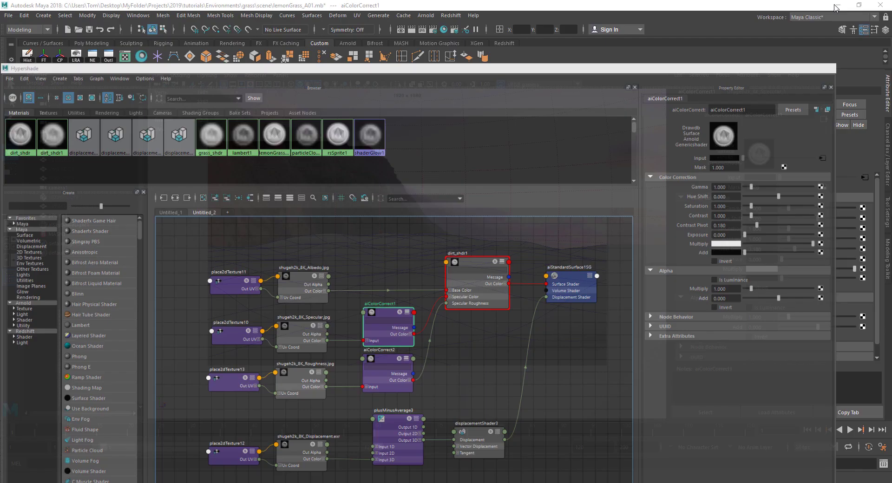
Step: Bring back Arnold RenderView as a smaller window beside the Attribute Editor and frame the whole dirt render in it
left_click(178, 482)
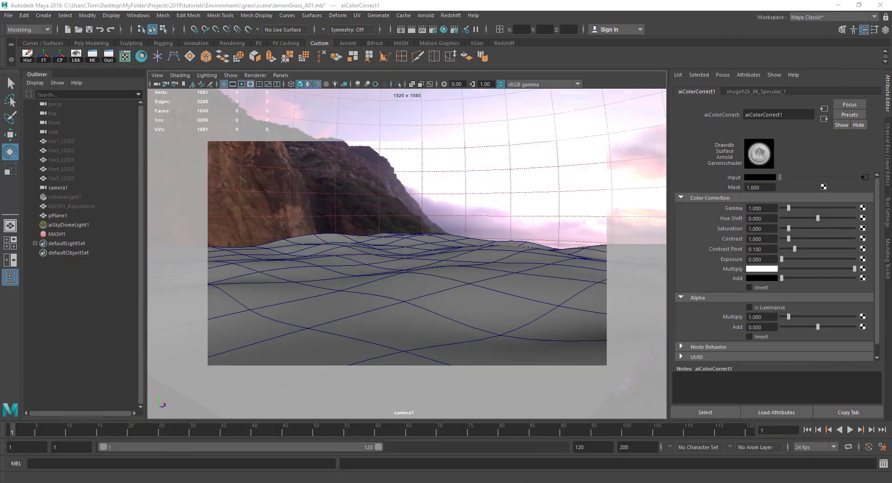
double_click(415, 8)
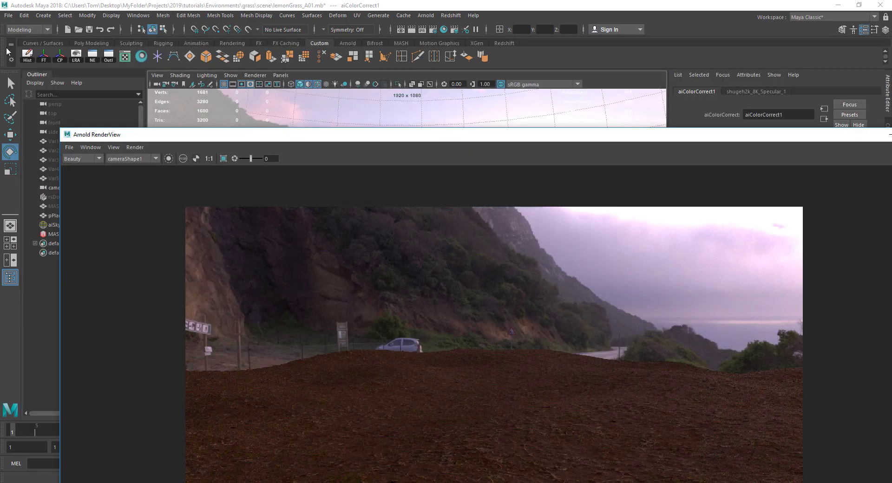
left_click_drag(334, 232, 389, 254)
left_click_drag(467, 262, 223, 75)
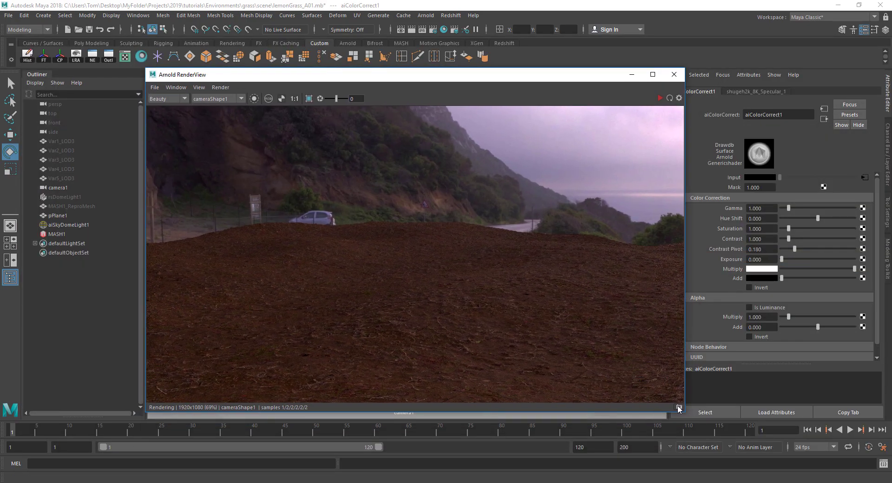
left_click_drag(688, 412, 667, 421)
scroll(511, 265, "down", 6)
middle_click_drag(494, 300, 467, 303)
scroll(469, 302, "up", 3)
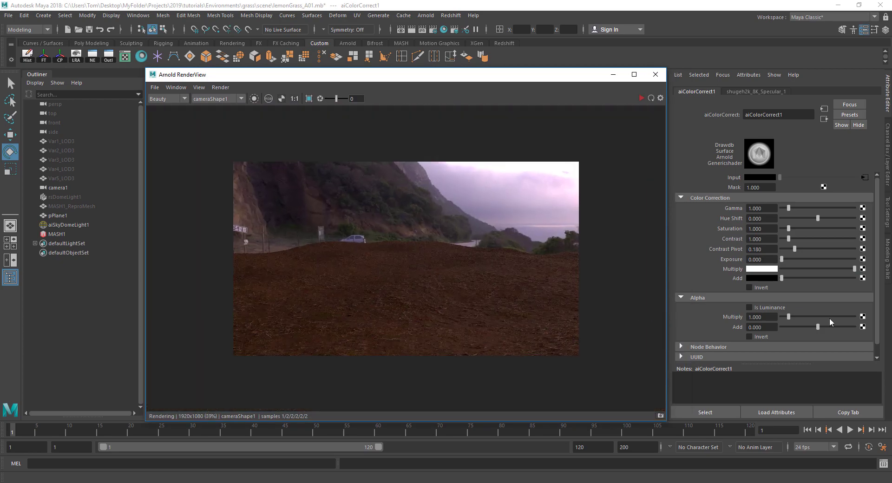
scroll(370, 263, "up", 1)
mouse_move(370, 263)
middle_mouse_down()
mouse_move(384, 284)
mouse_move(380, 273)
middle_mouse_up()
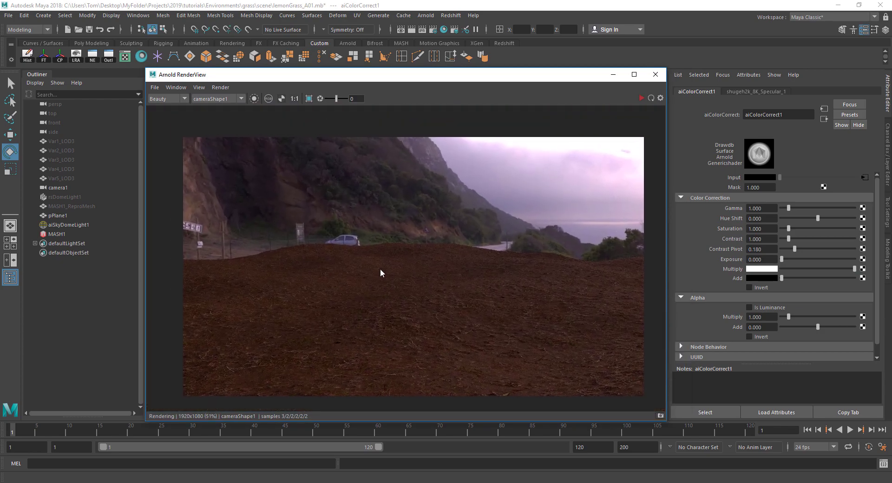
Step: Set the Gamma of aiColorCorrect1 to 2, start the interactive render and inspect the specular look of the dirt
left_click_drag(775, 208, 685, 199)
type("2")
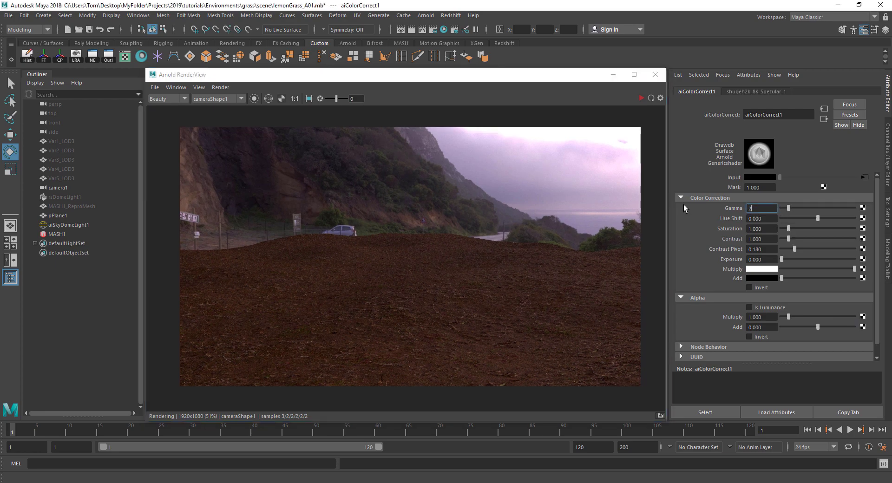
key("Return")
left_click(642, 98)
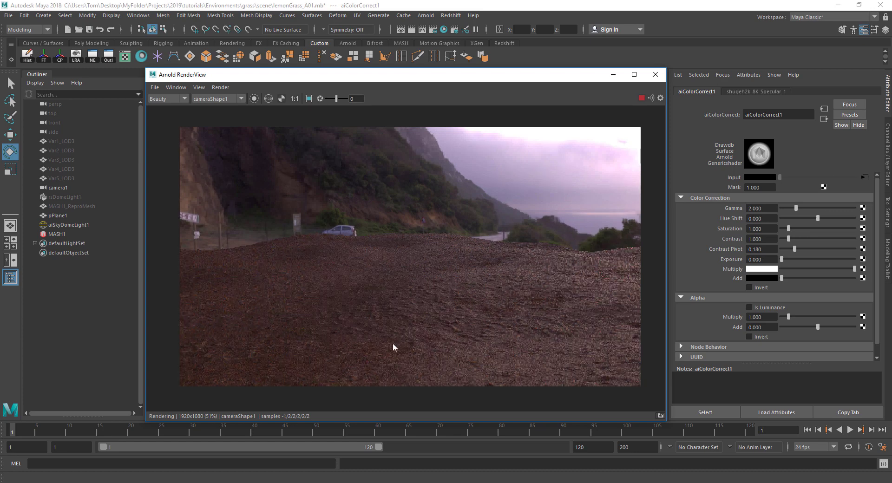
scroll(436, 328, "up", 5)
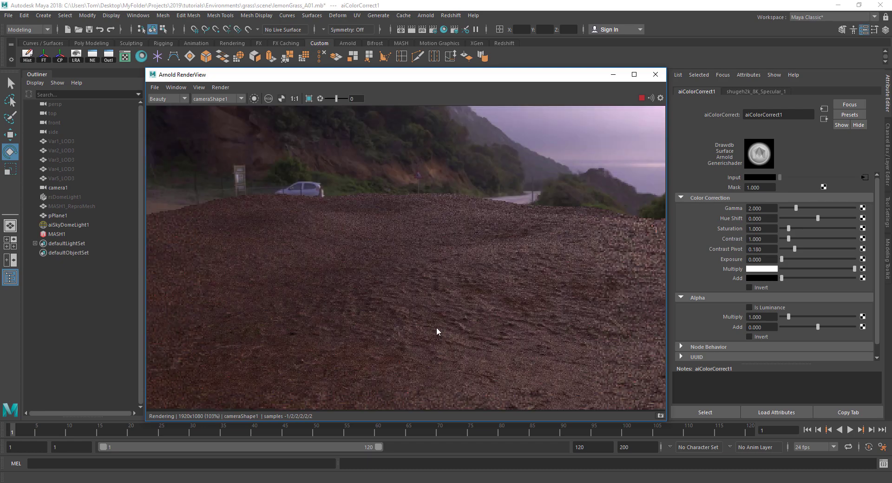
scroll(392, 300, "down", 4)
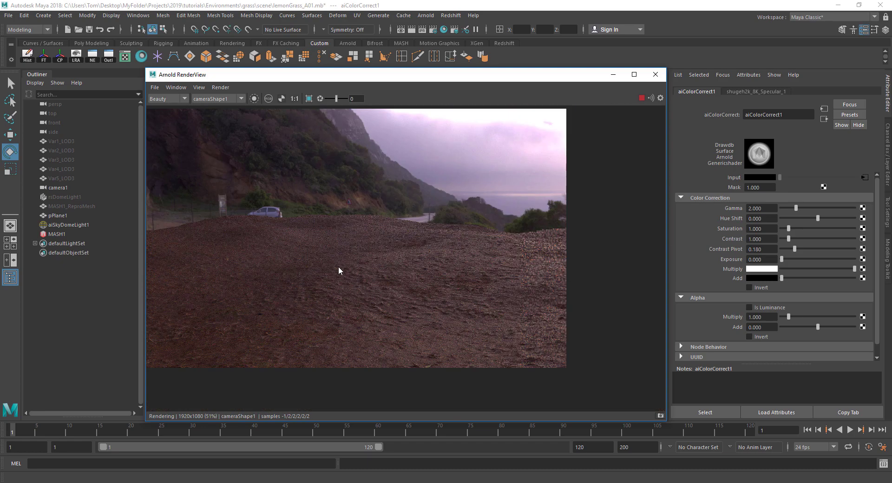
scroll(353, 265, "up", 1)
scroll(367, 263, "down", 3)
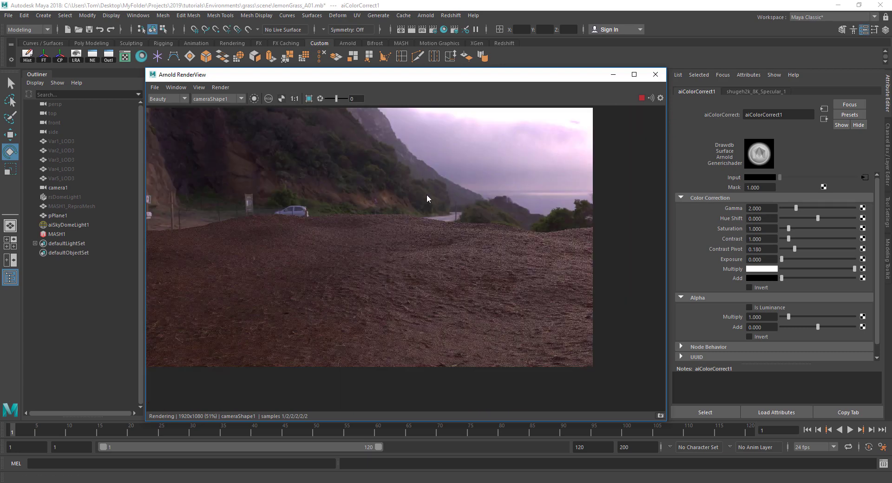
Step: Restrict the render to a crop region over the dirt ridge near the road and inspect it close up
left_click_drag(427, 198, 519, 305)
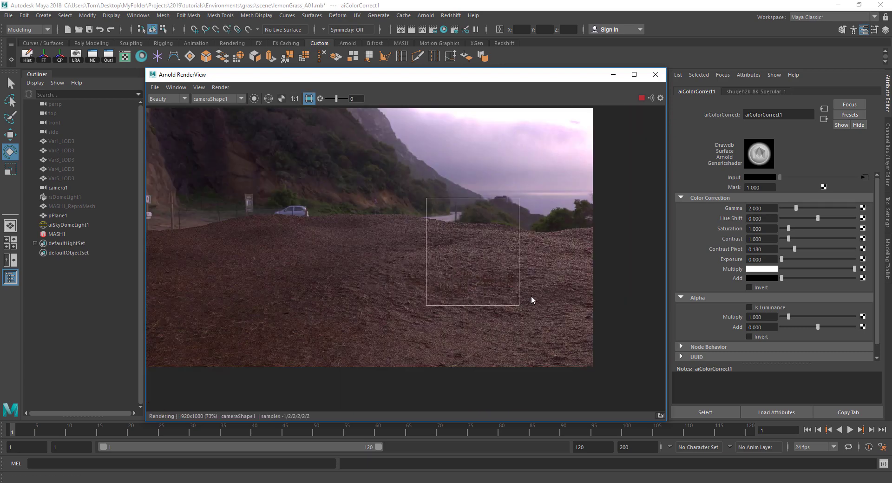
scroll(531, 297, "up", 3)
middle_click_drag(453, 217, 504, 293)
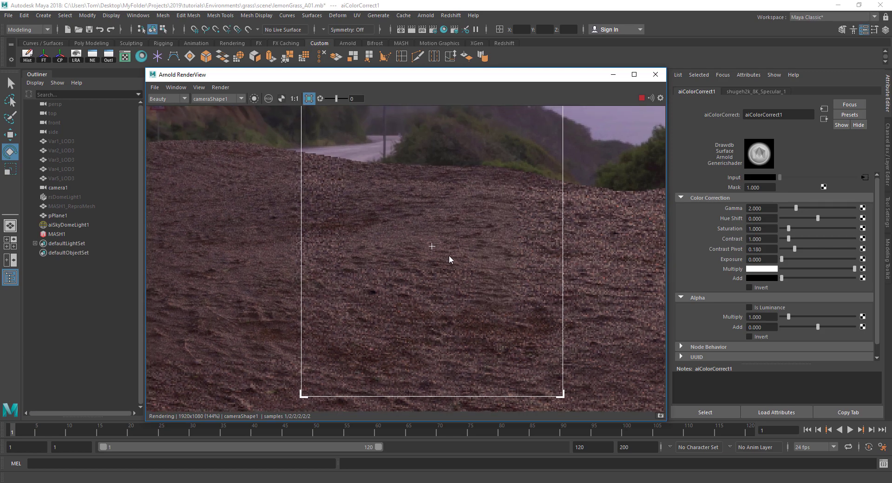
right_click_drag(449, 255, 445, 253, "alt")
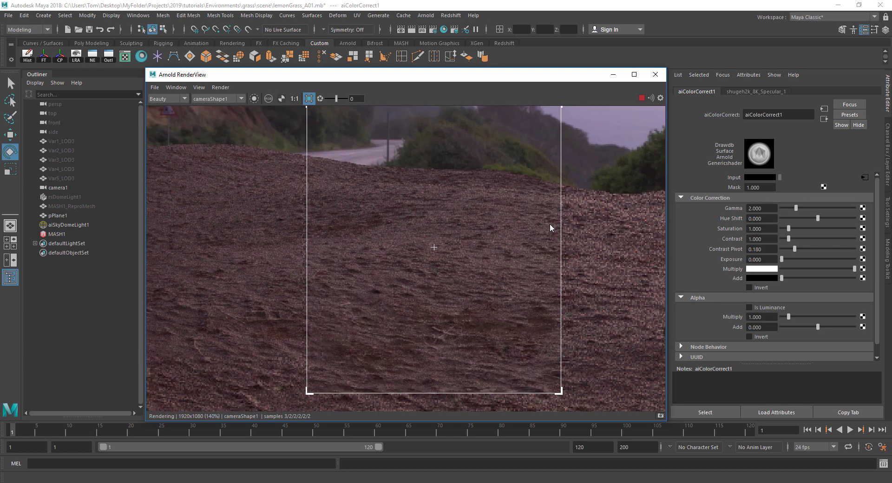
middle_click_drag(474, 207, 475, 221)
right_click_drag(474, 222, 472, 217, "alt")
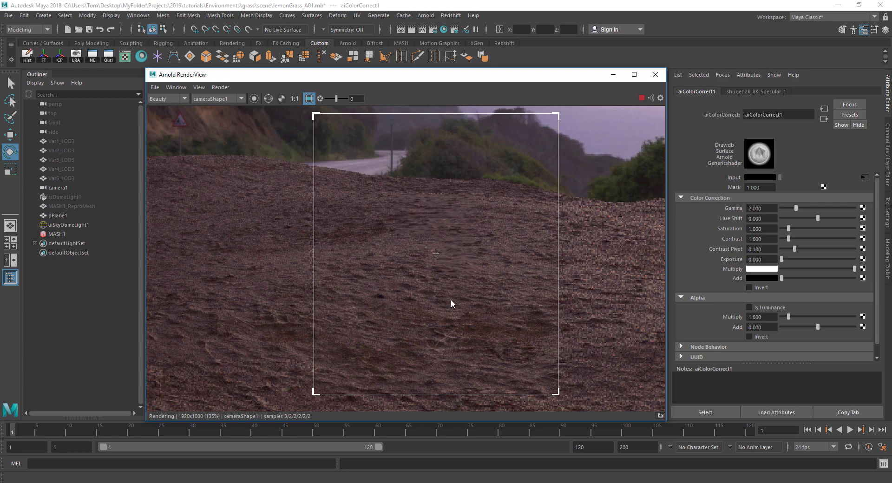
Step: Set the Gamma of aiColorCorrect1 to 1.5 and compare the crop region with the surrounding dirt
left_click(761, 209)
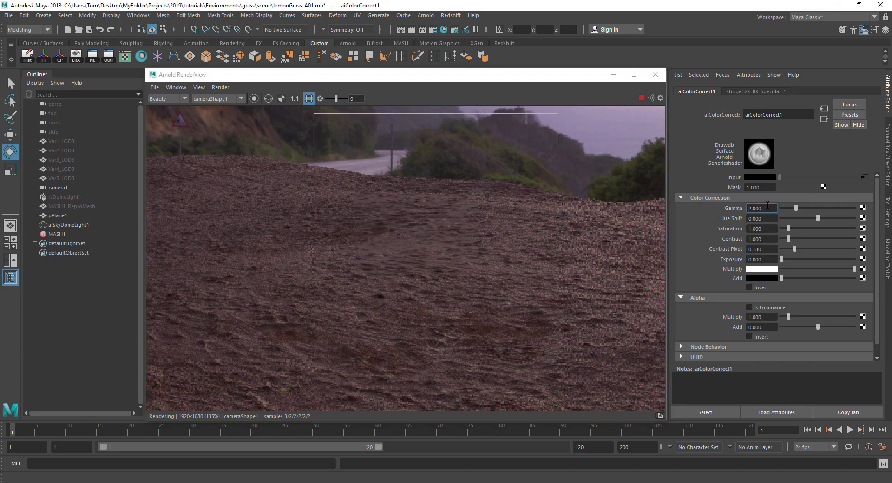
type("1.5")
key("Return")
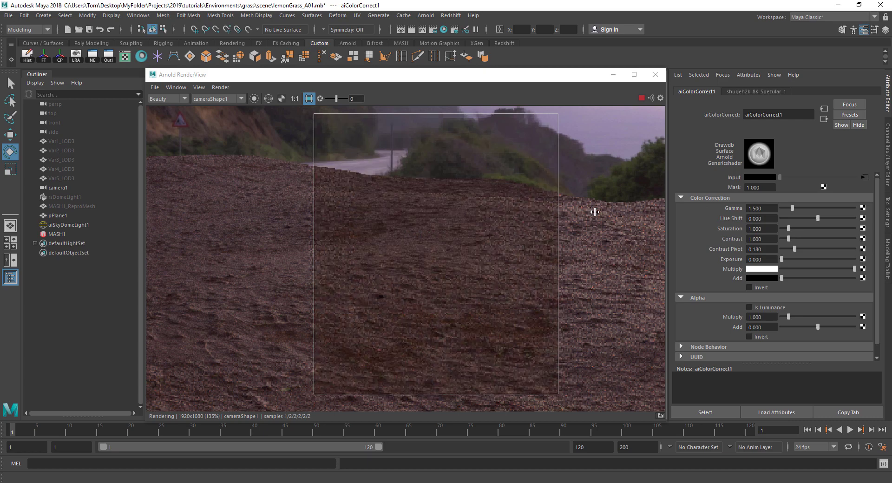
left_click(394, 283)
scroll(303, 268, "down", 2)
middle_click_drag(302, 269, 313, 261)
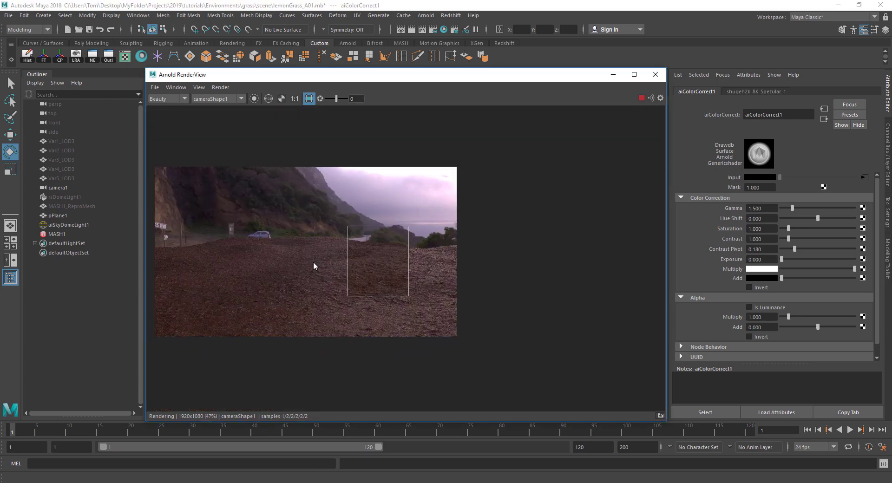
scroll(309, 255, "up", 1)
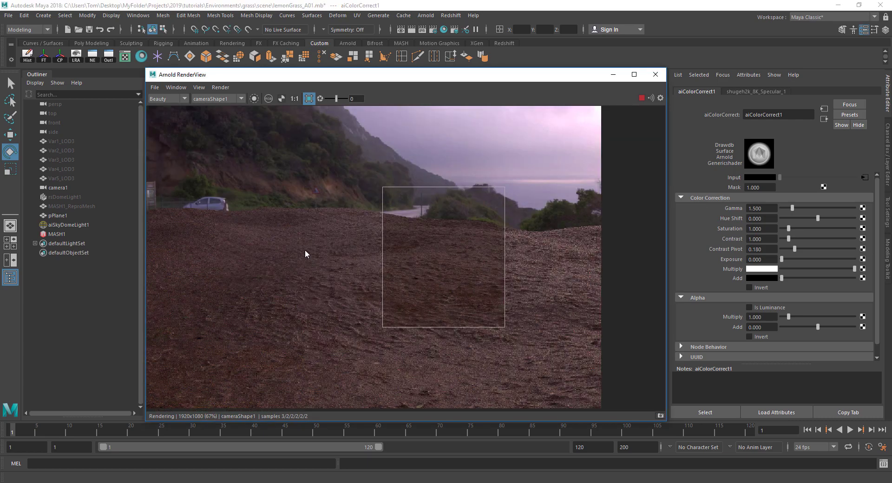
Step: Turn off the crop region, minimize Arnold RenderView and unhide MASH1_ReproMesh
left_click(308, 99)
left_click(613, 74)
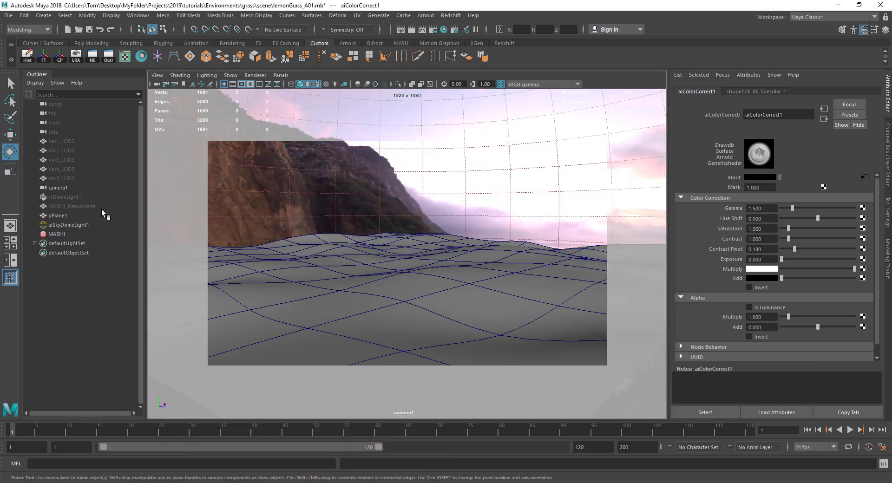
left_click(84, 204)
key("shift+h")
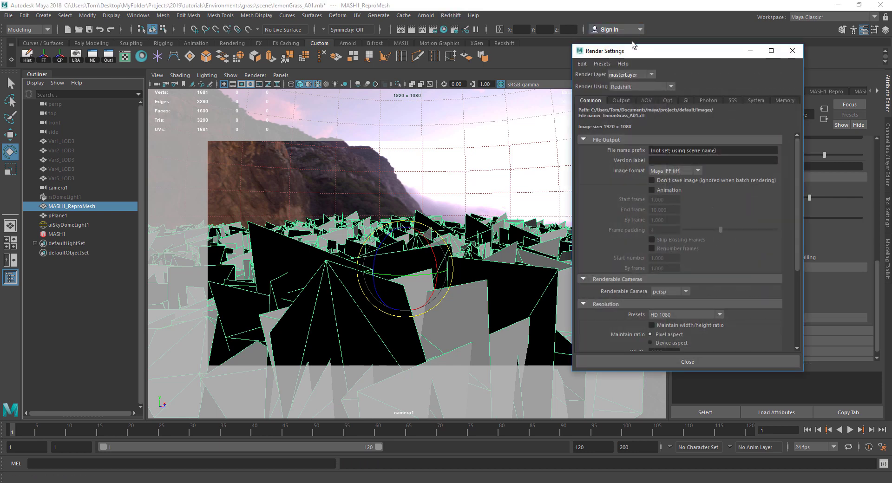
Step: Switch the scene's renderer to Arnold Renderer in Render Settings and look through the common options
left_click_drag(633, 46, 352, 93)
left_click(350, 117)
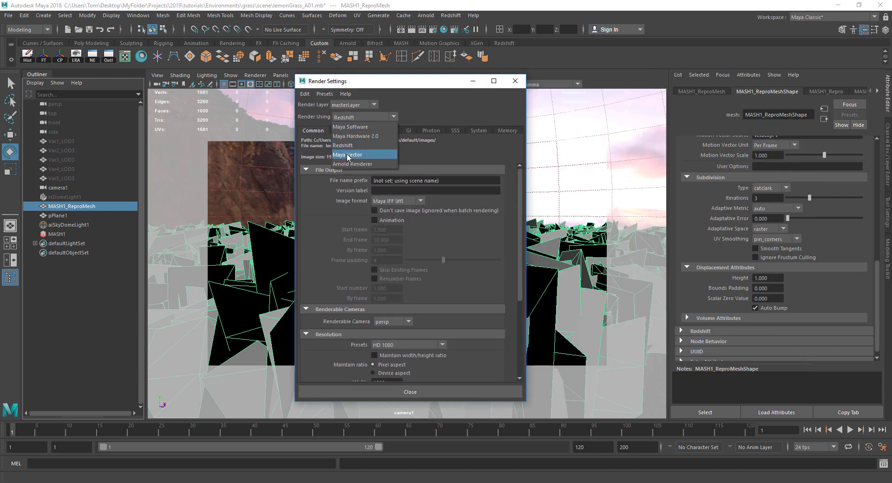
left_click(349, 166)
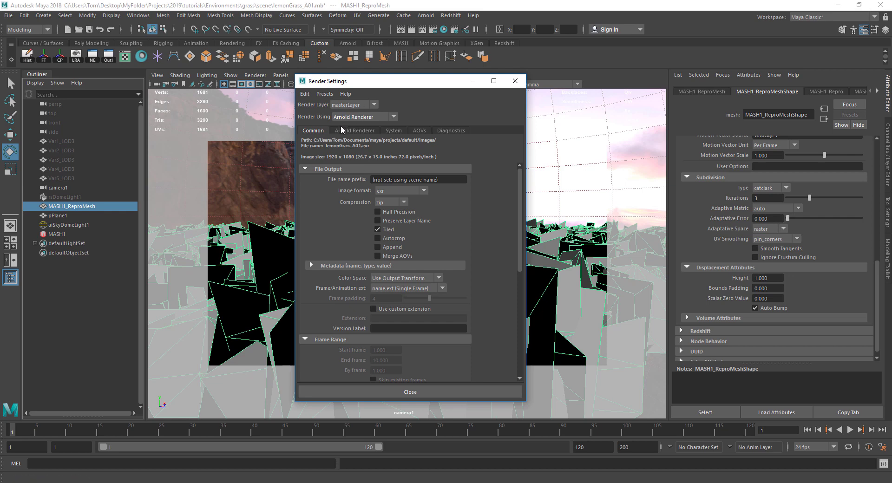
scroll(341, 185, "down", 6)
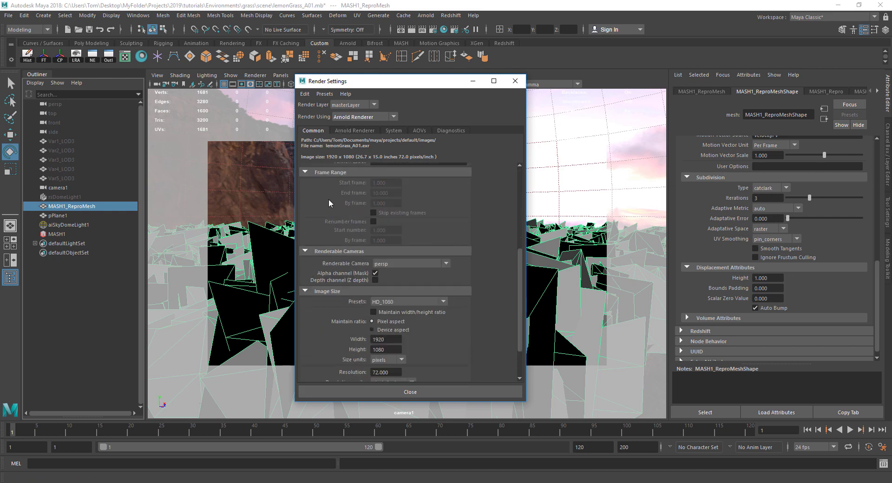
scroll(328, 199, "up", 2)
Step: Set the Arnold sampling values to Diffuse 1, Specular 1 and Transmission 0 in Render Settings
left_click(354, 131)
left_click(375, 180)
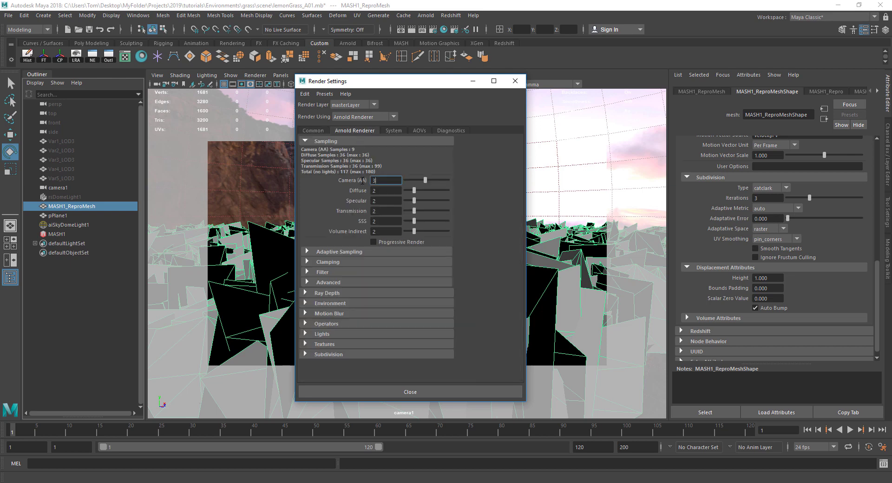
left_click_drag(422, 90, 670, 101)
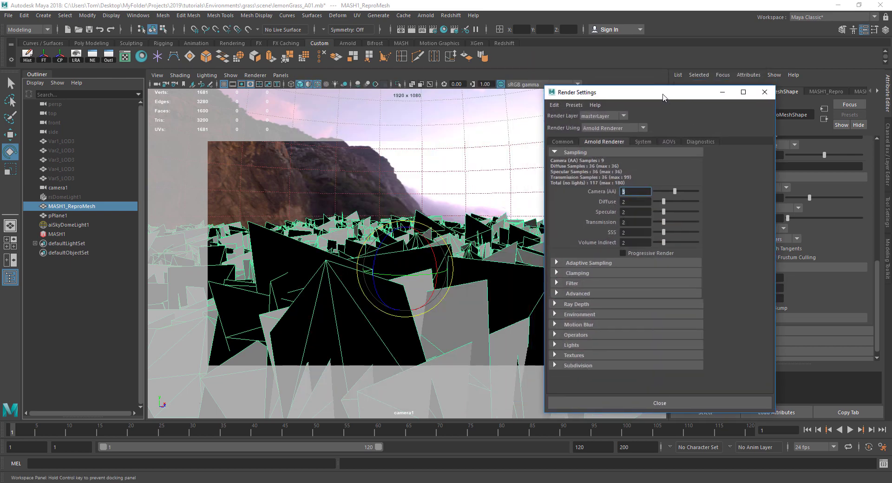
left_click(629, 202)
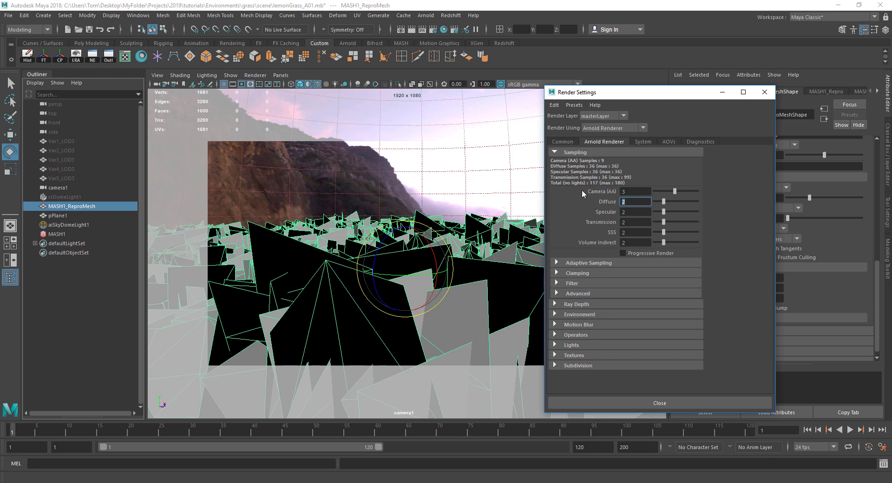
type("1")
key("Tab")
type("1")
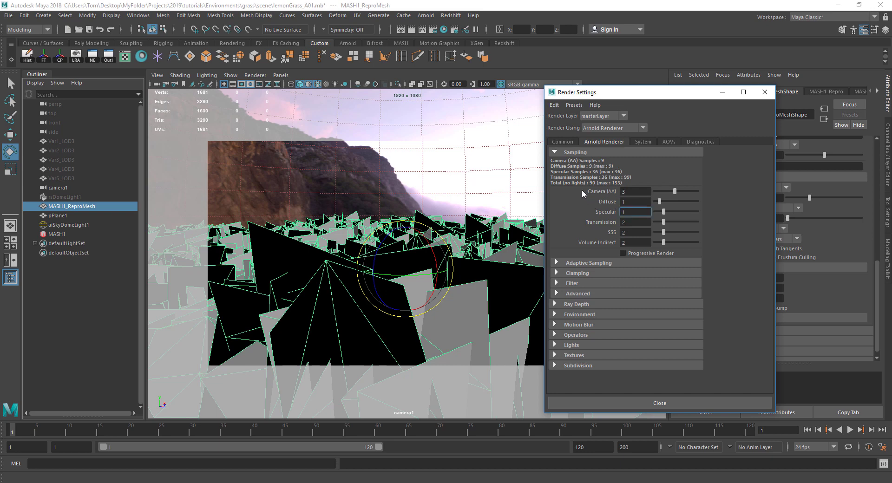
key("Tab")
type("0")
key("Tab")
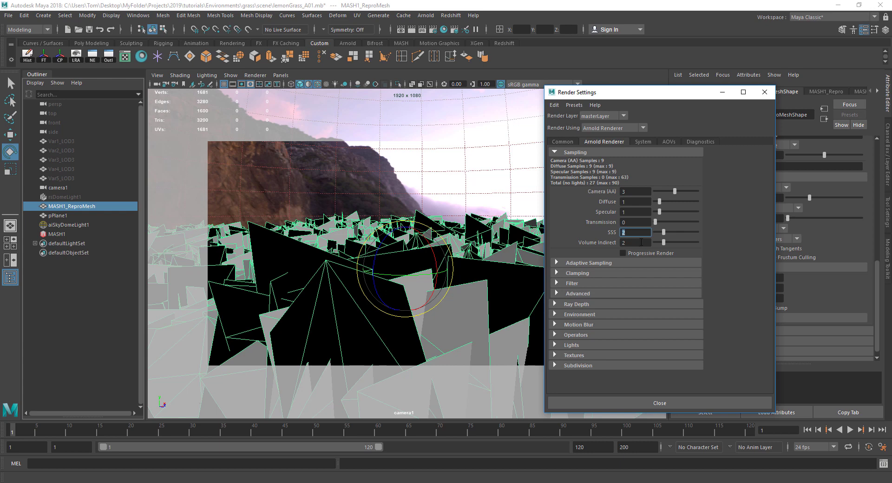
Step: Look over the Ray Depth options, set the Arnold system Bucket Size to 32 and close Render Settings
left_click(576, 304)
scroll(576, 305, "down", 3)
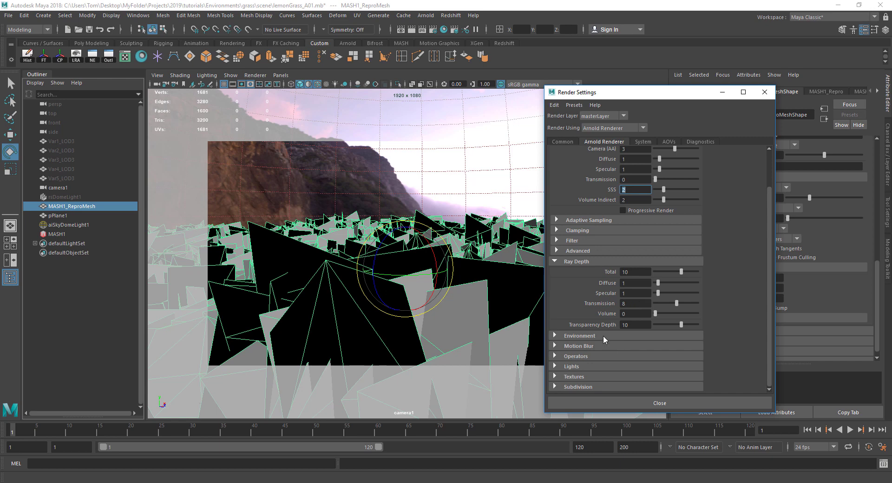
left_click(624, 328)
left_click(643, 142)
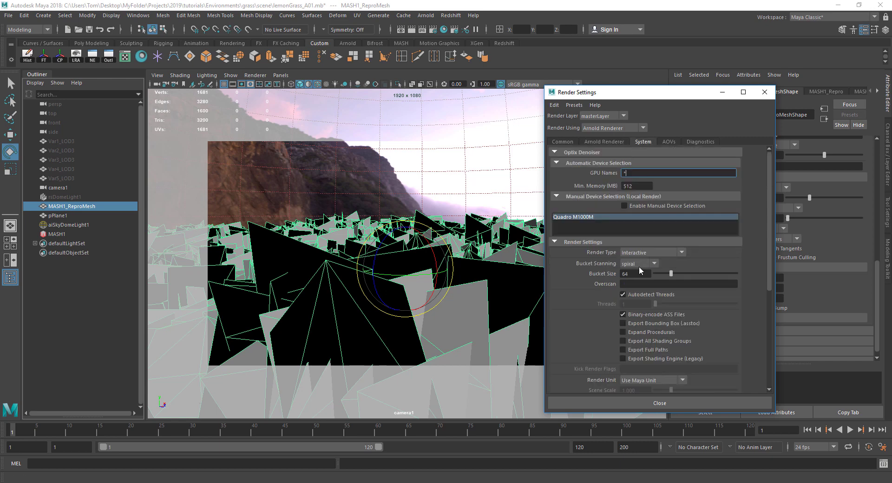
left_click(627, 274)
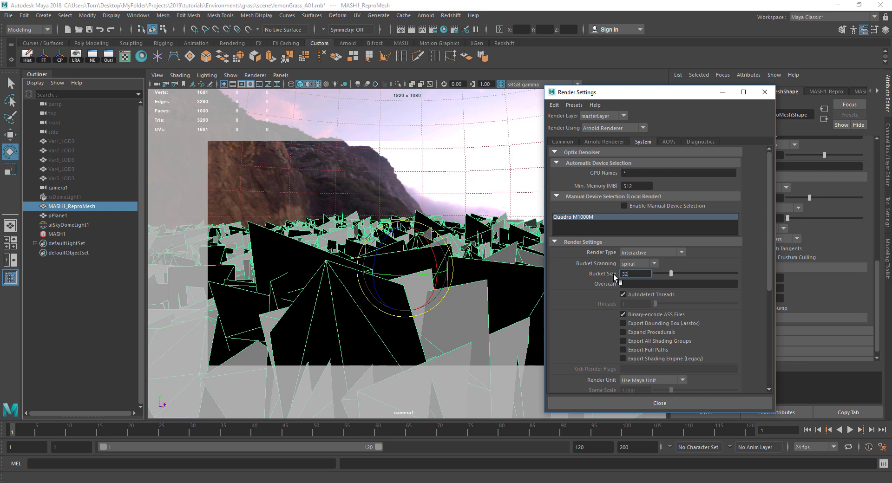
key("Return")
left_click(659, 403)
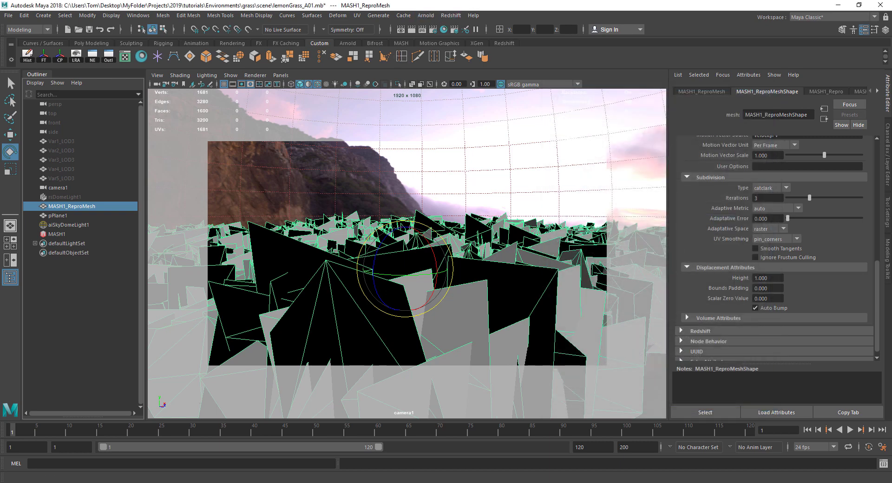
Step: Restore Arnold RenderView and update the render of the full scene with the grass included
left_click(400, 482)
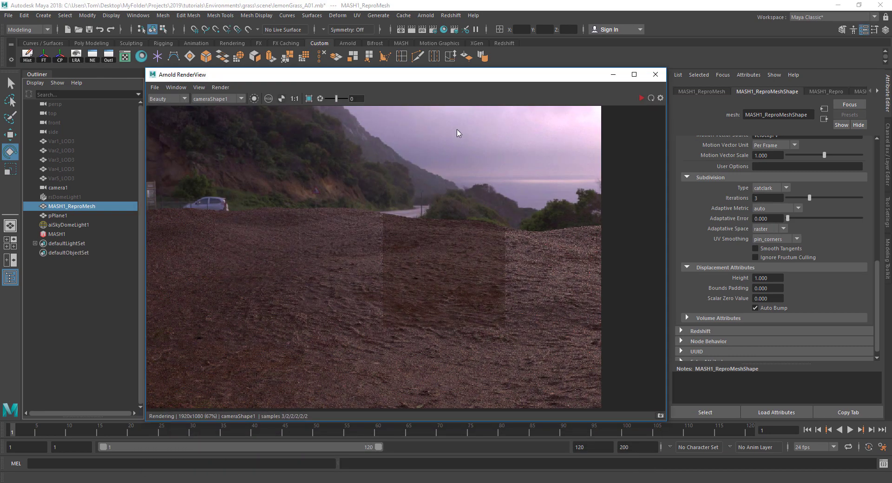
left_click_drag(314, 78, 297, 70)
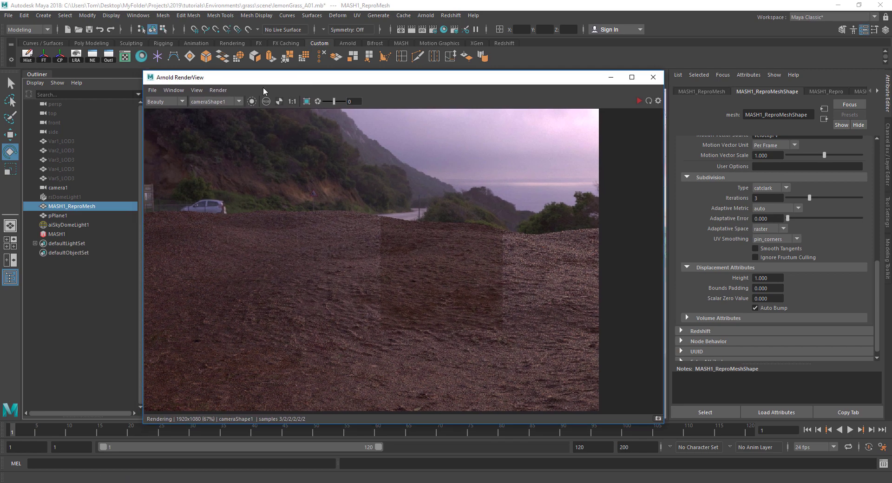
left_click(218, 89)
left_click(233, 155)
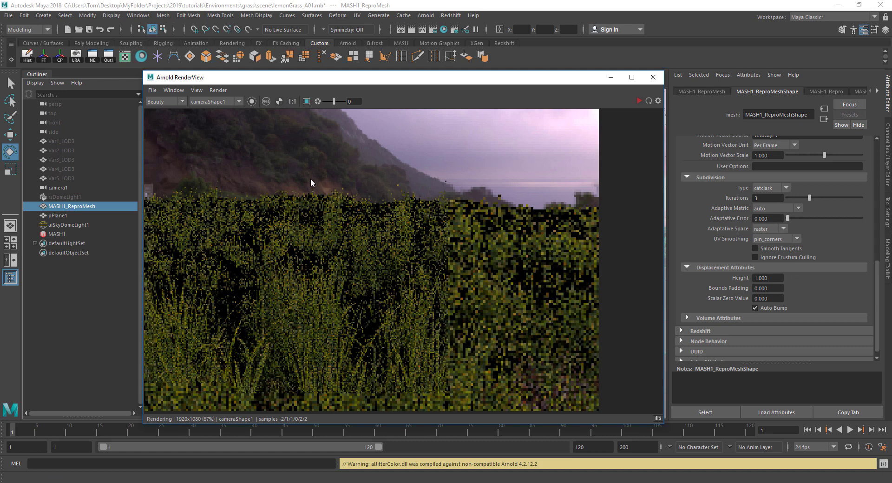
Step: Restrict the render to a tall, narrow crop region over the middle of the grass and inspect it
left_click_drag(310, 176, 397, 405)
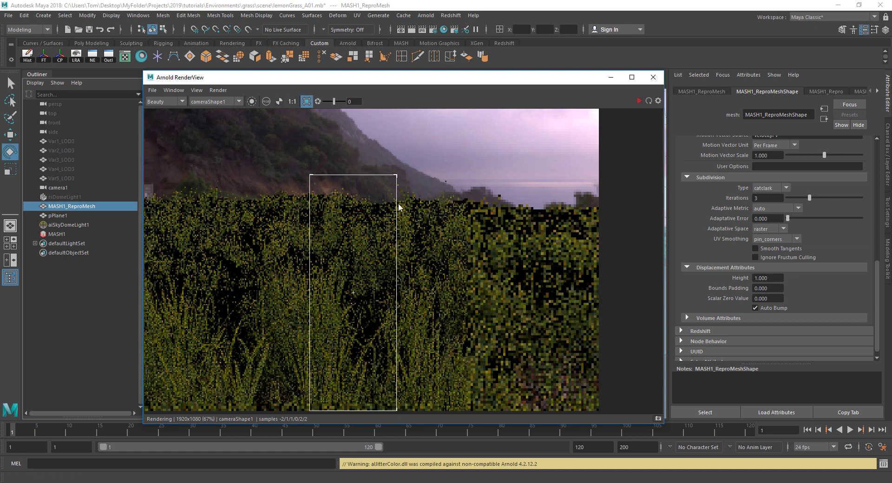
scroll(397, 202, "down", 1)
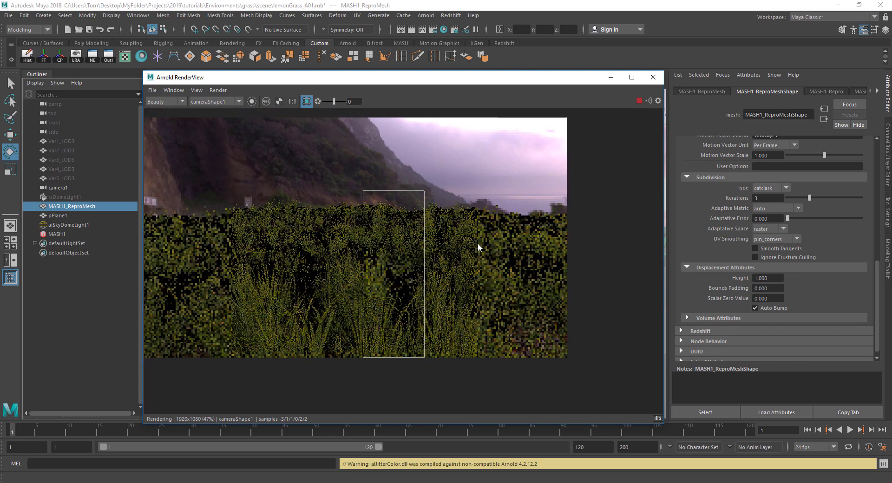
scroll(478, 247, "up", 4)
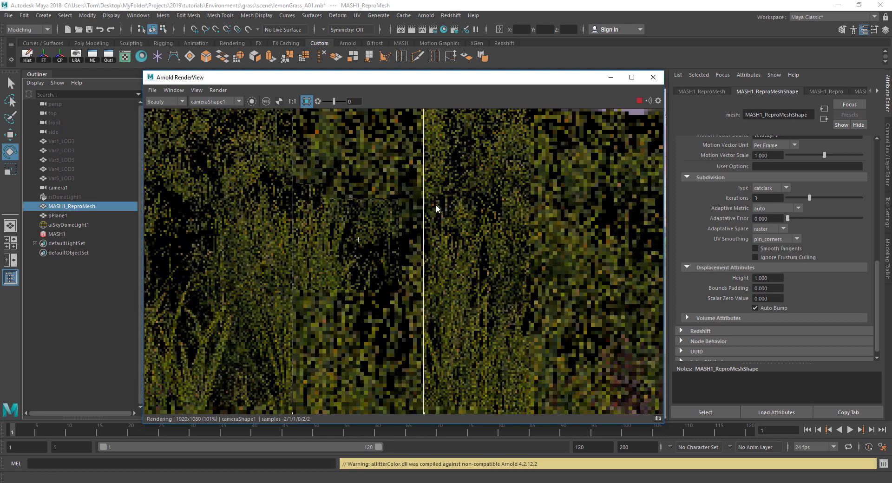
scroll(419, 216, "down", 2)
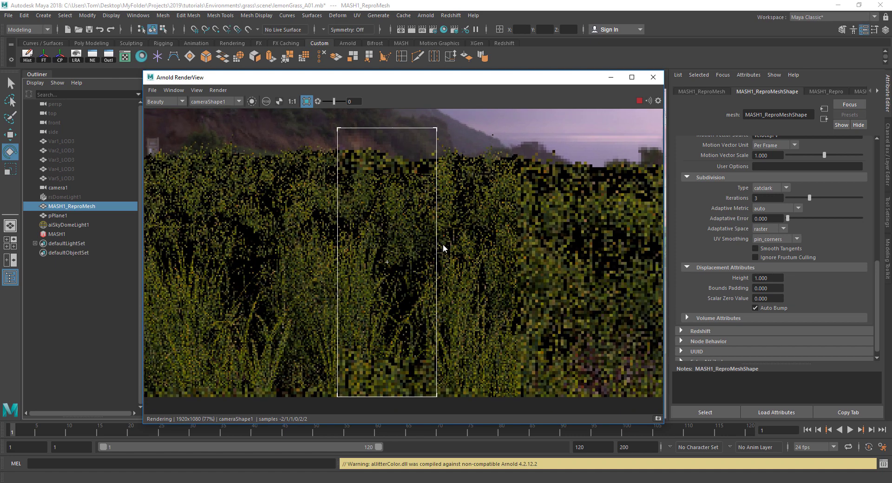
scroll(443, 248, "down", 1)
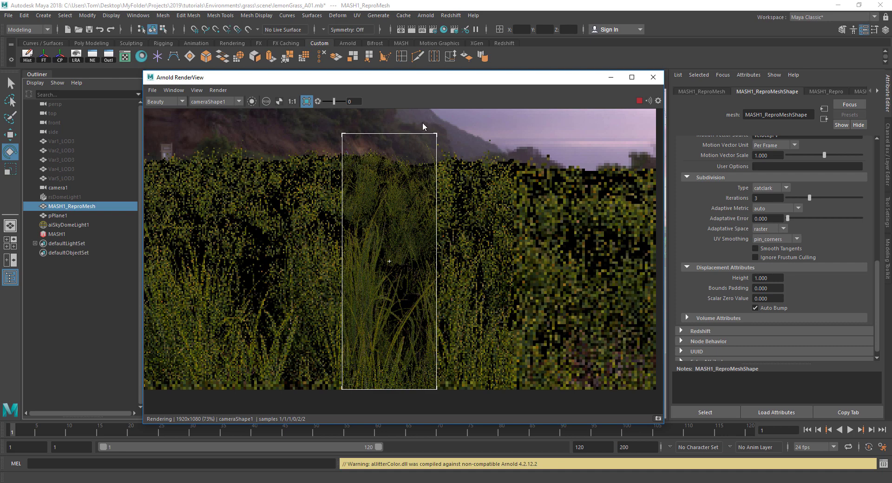
Step: Set the Arnold Ray Depth values to Transmission 2 and Total 4 in Render Settings
left_click(434, 30)
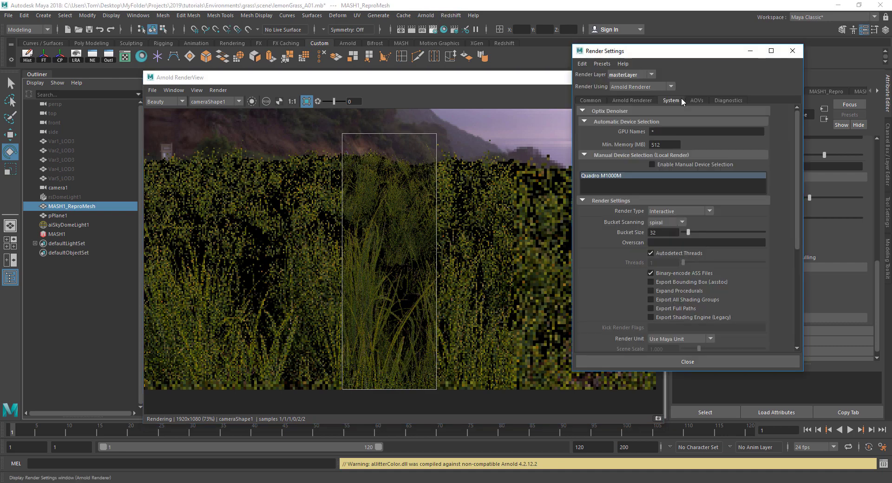
left_click(620, 101)
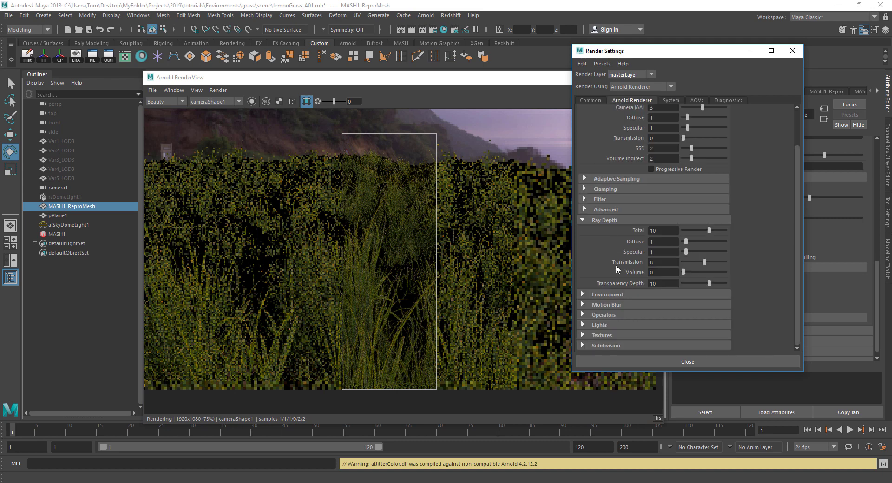
left_click(666, 263)
type("2")
key("Return")
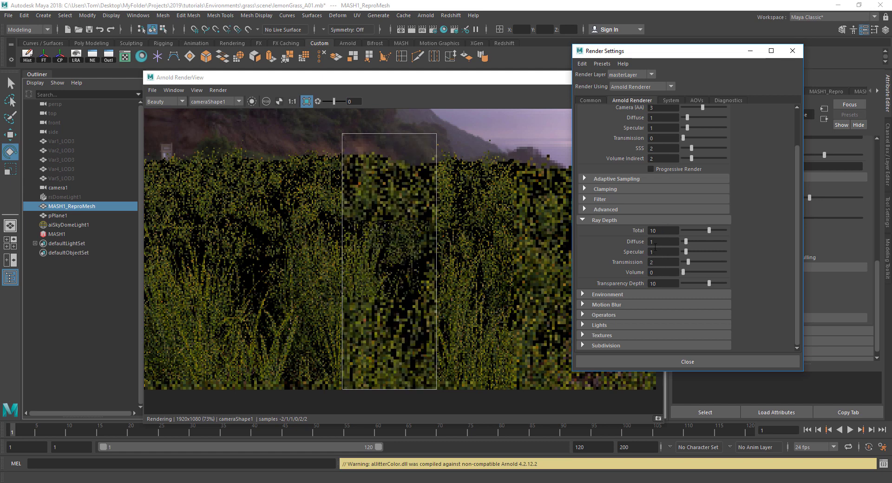
left_click_drag(662, 231, 615, 230)
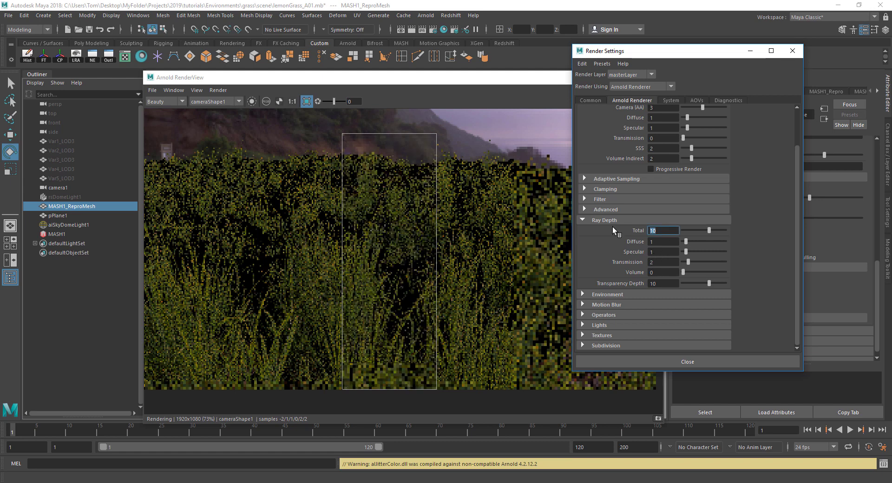
type("4")
key("Return")
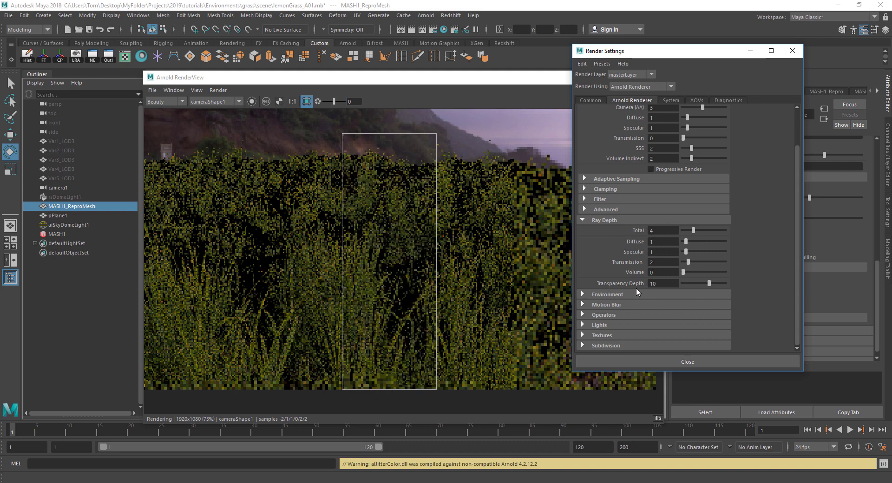
Step: Set the Transparency Depth to 25, check the grass in the crop region and close Render Settings
left_click(665, 282)
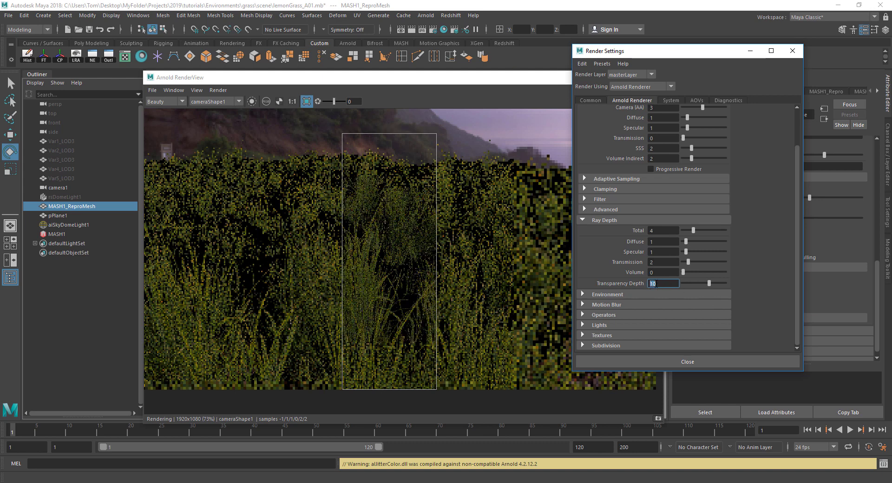
type("25")
key("Return")
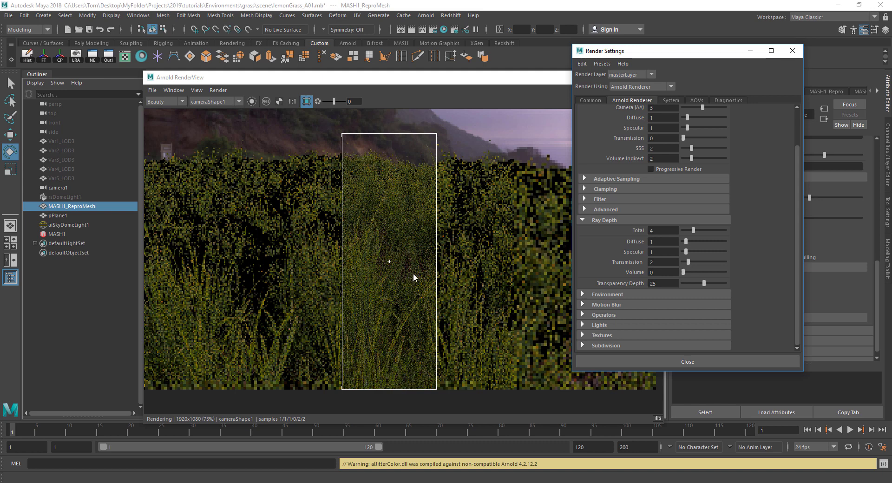
left_click_drag(669, 284, 608, 281)
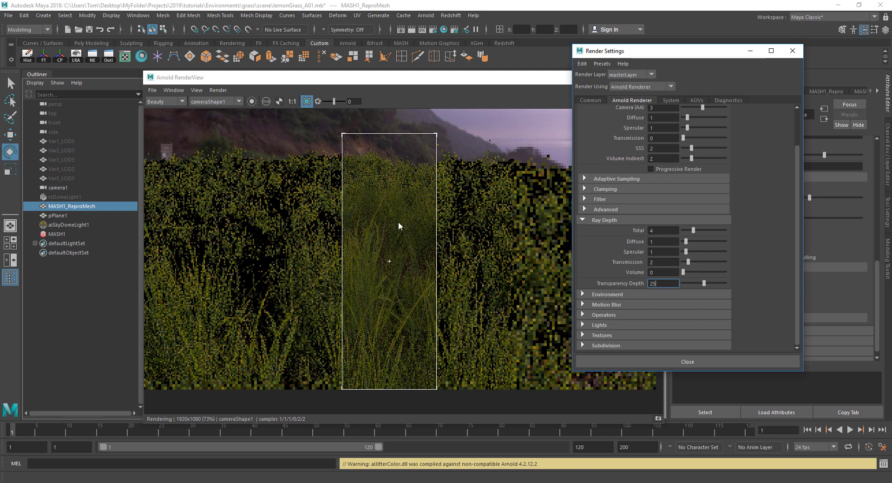
left_click(712, 361)
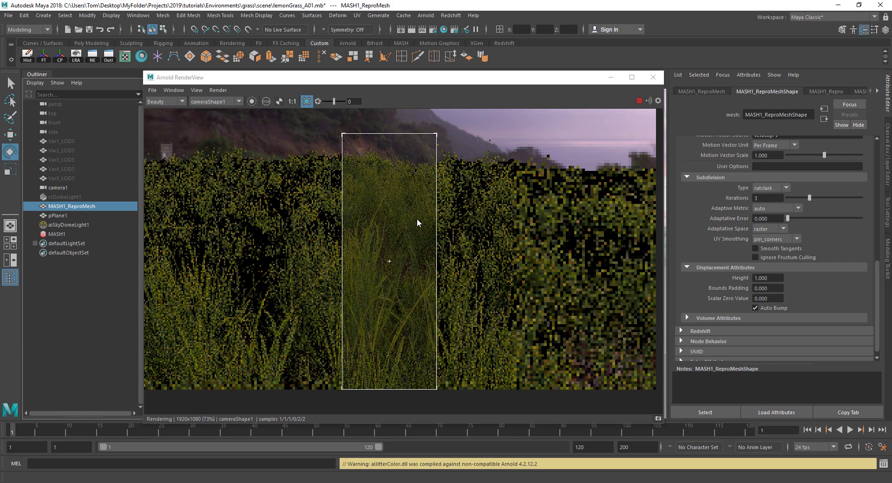
Step: Examine the grass in the crop region from near and far against the surrounding render
scroll(417, 219, "down", 2)
middle_click_drag(447, 265, 511, 315)
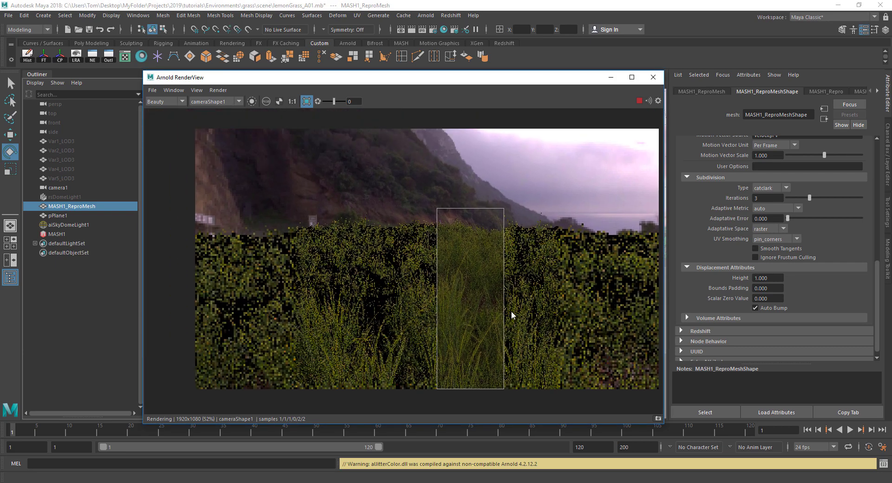
right_click_drag(516, 310, 467, 307, "alt")
middle_click_drag(407, 288, 309, 262, "alt")
right_click_drag(309, 262, 575, 287, "alt")
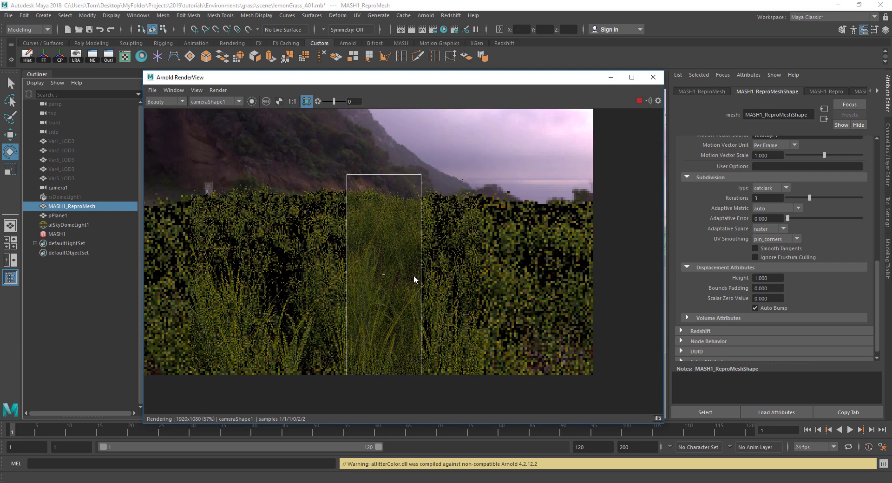
middle_click_drag(415, 280, 417, 260, "alt")
right_click_drag(416, 261, 586, 292, "alt")
right_click_drag(371, 238, 424, 284, "alt")
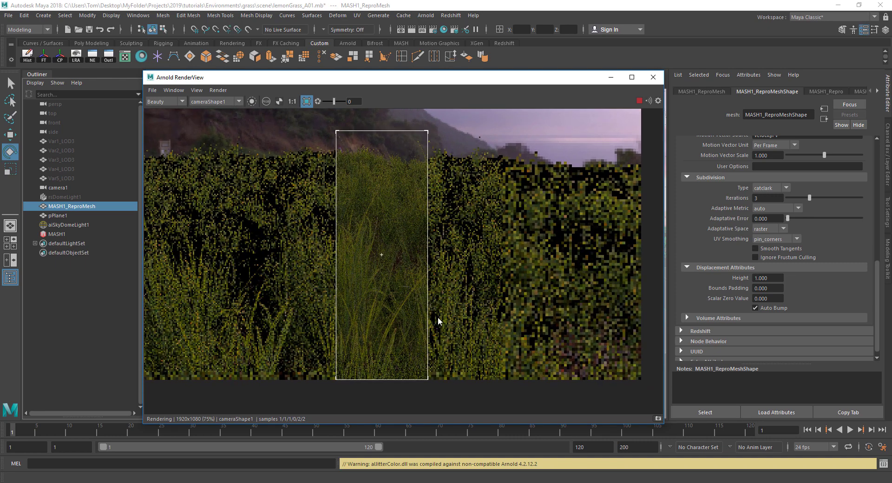
right_click_drag(438, 318, 446, 322, "alt")
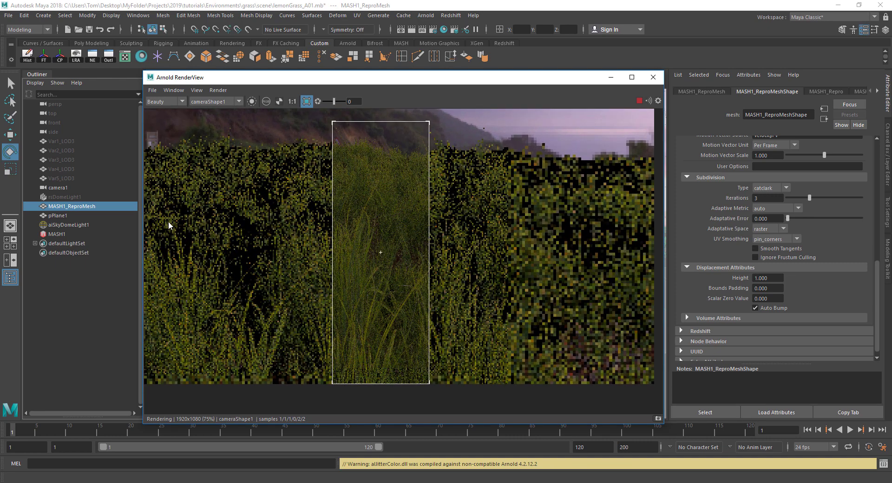
Step: Set the Exposure of aiSkyDomeLight1 to 0.5 and check the crop region's brightness
left_click(70, 225)
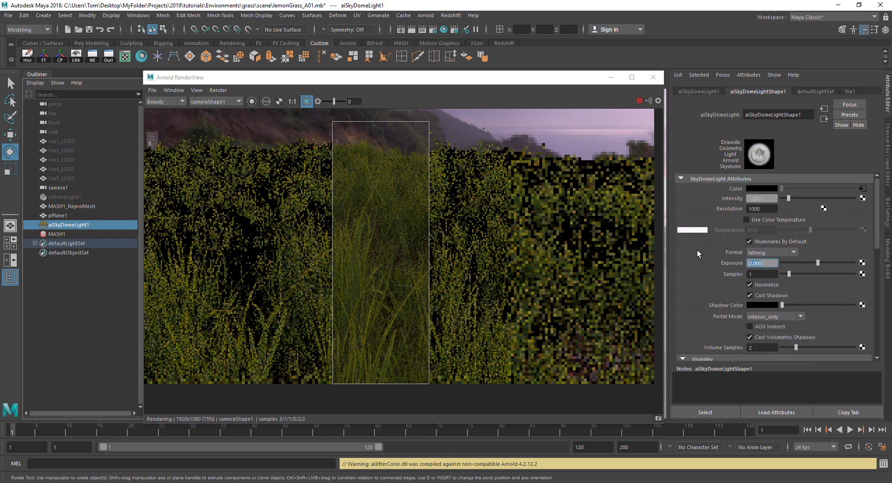
type("0.5")
key("Return")
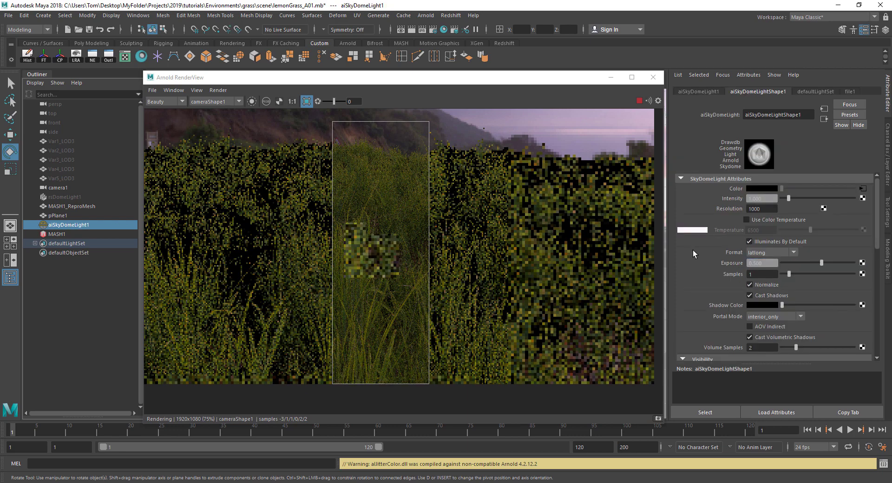
scroll(539, 242, "down", 1)
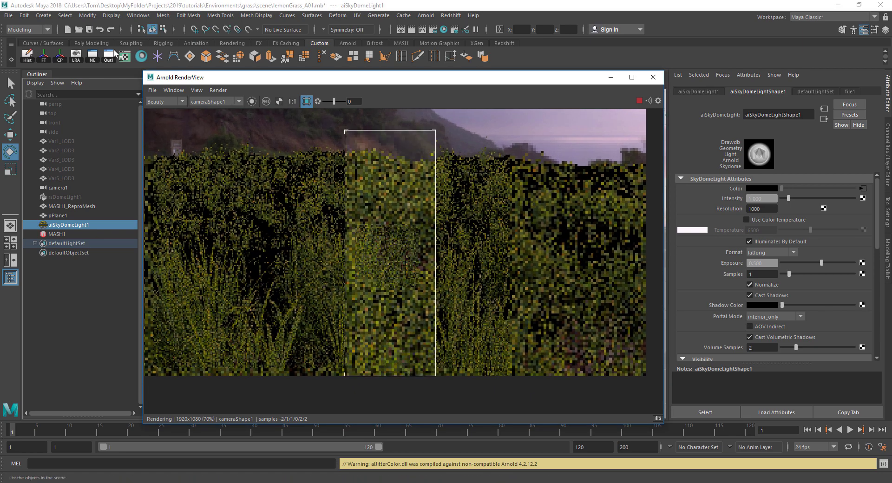
Step: Check the Gamma of the dirt shader's specular colour correction aiColorCorrect1 in Hypershade
left_click(139, 57)
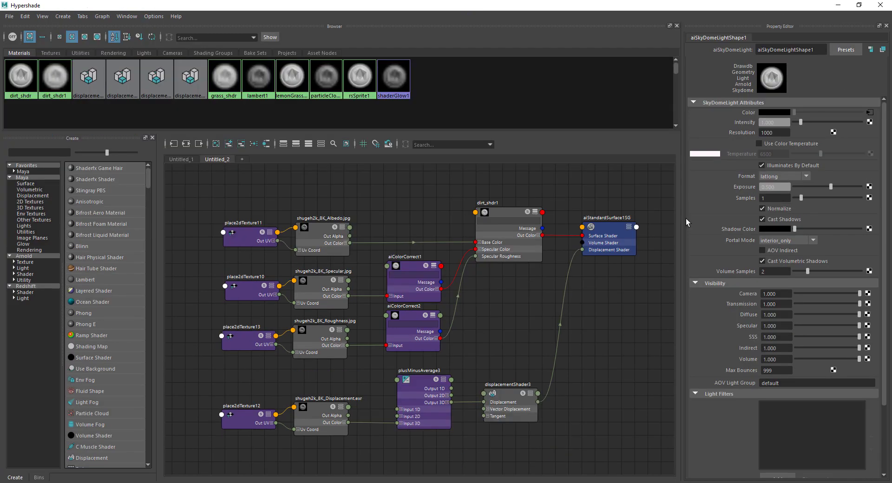
middle_click_drag(484, 318, 488, 302, "alt")
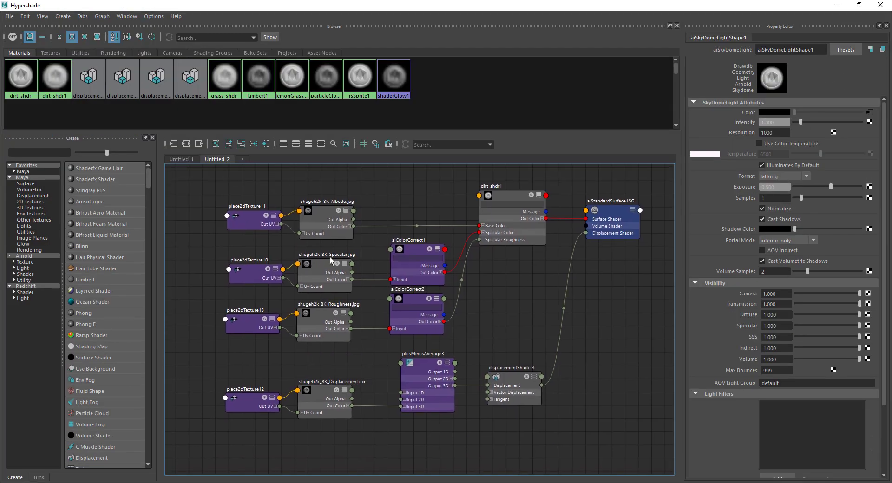
left_click(417, 247)
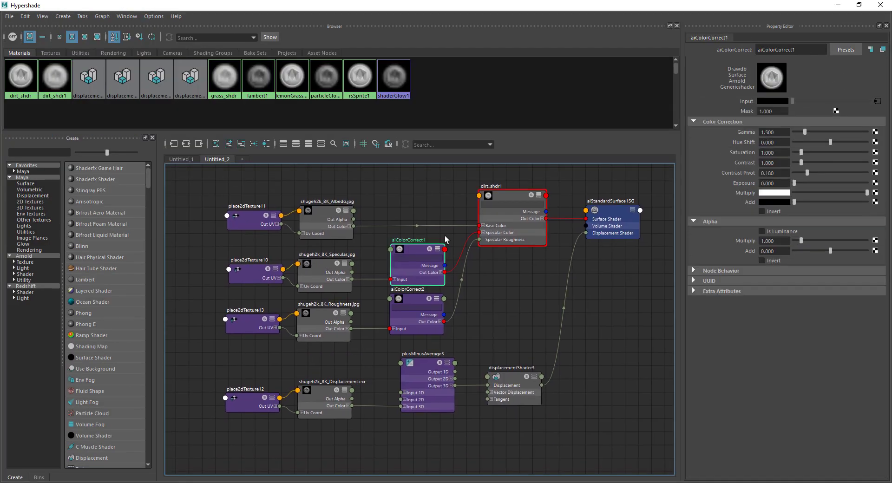
left_click(785, 132)
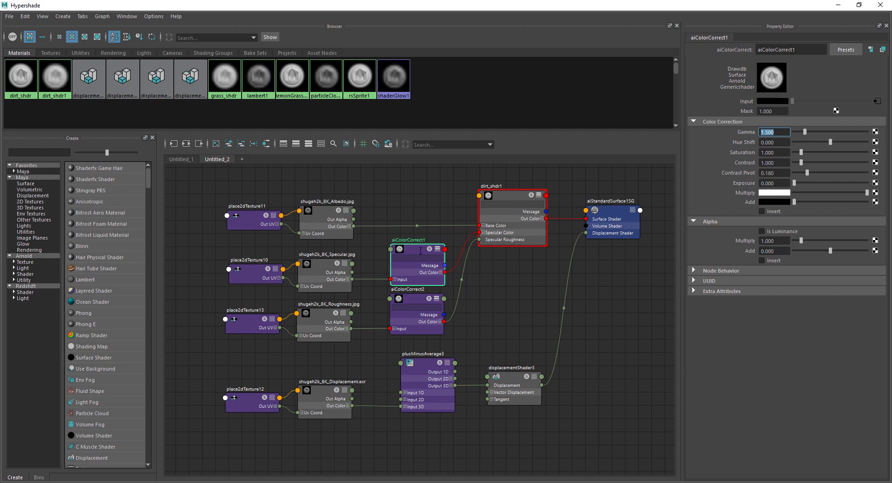
Step: Set the Gamma of aiColorCorrect3, which feeds the grass shader's specular colour, to 2
left_click(182, 159)
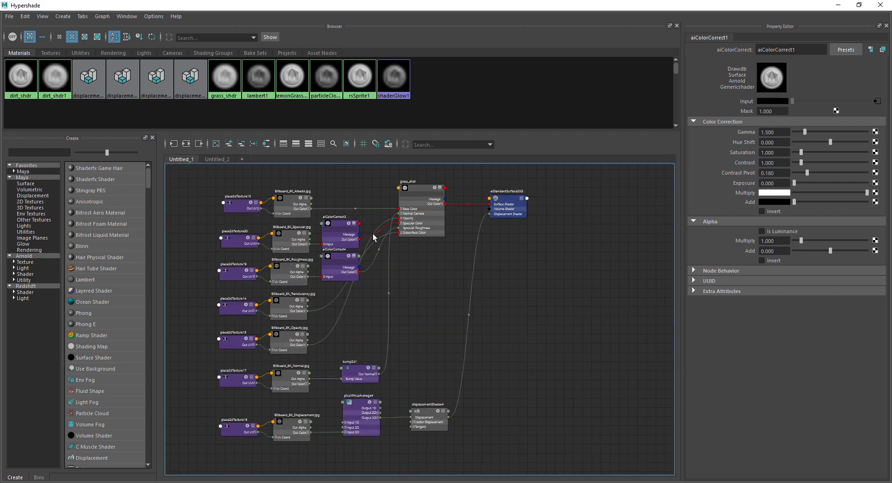
scroll(405, 297, "up", 3)
middle_click_drag(403, 312, 495, 374, "alt")
left_click(408, 258)
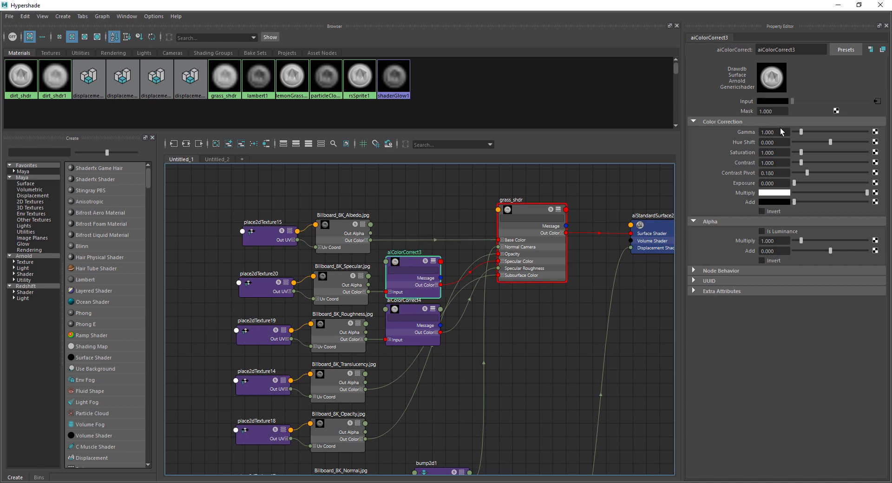
left_click_drag(783, 132, 701, 159)
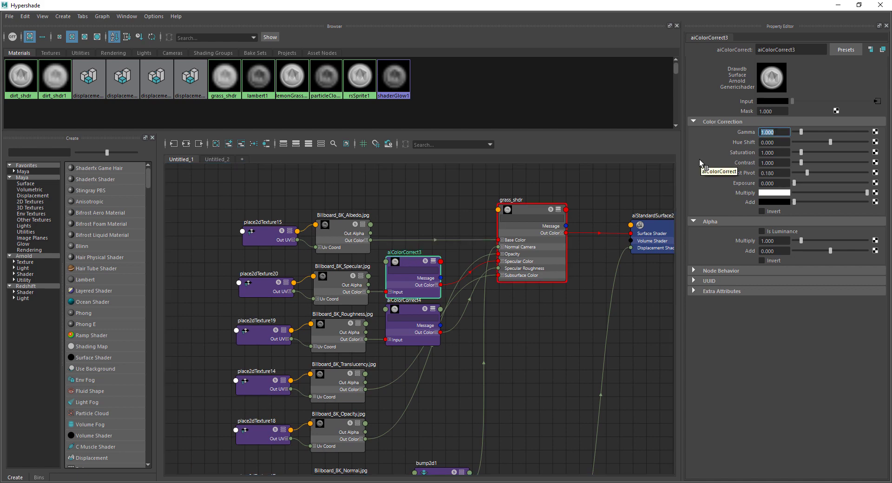
type("2")
key("Return")
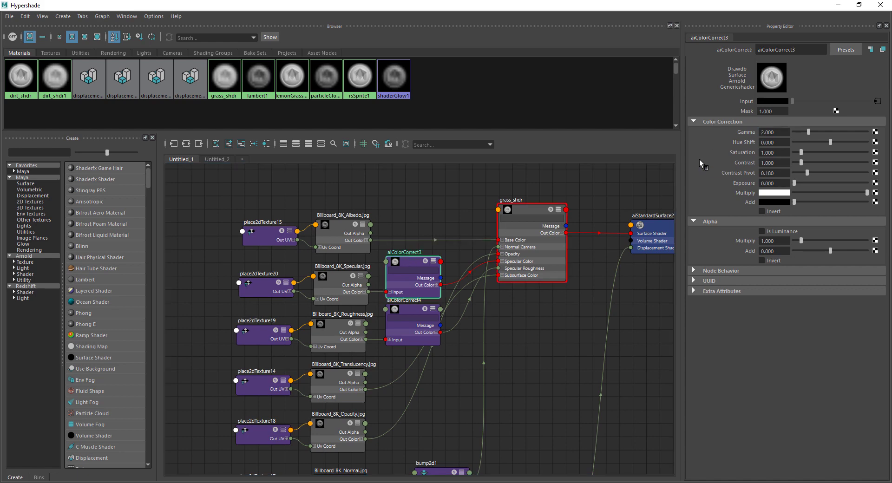
Step: Set the Gamma of the grass roughness correction aiColorCorrect4 to 0.5 and put Hypershade away
left_click(410, 314)
left_click_drag(780, 132, 743, 132)
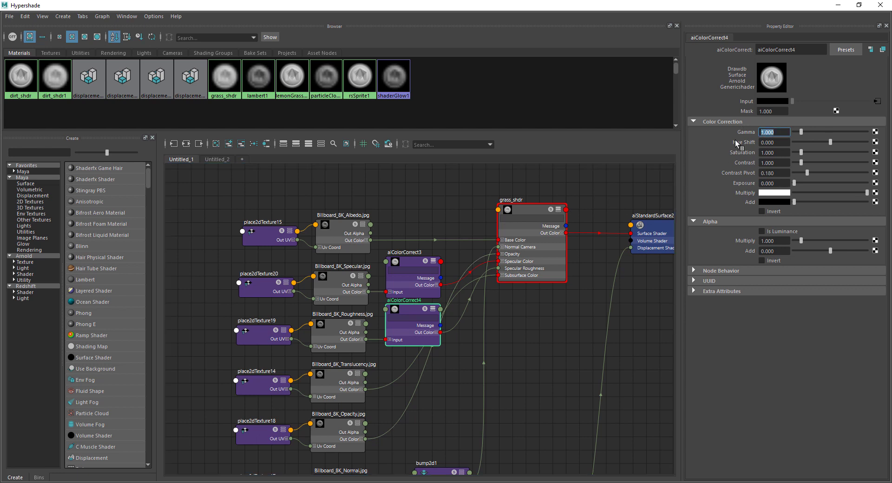
type("0.5")
key("Return")
left_click(838, 5)
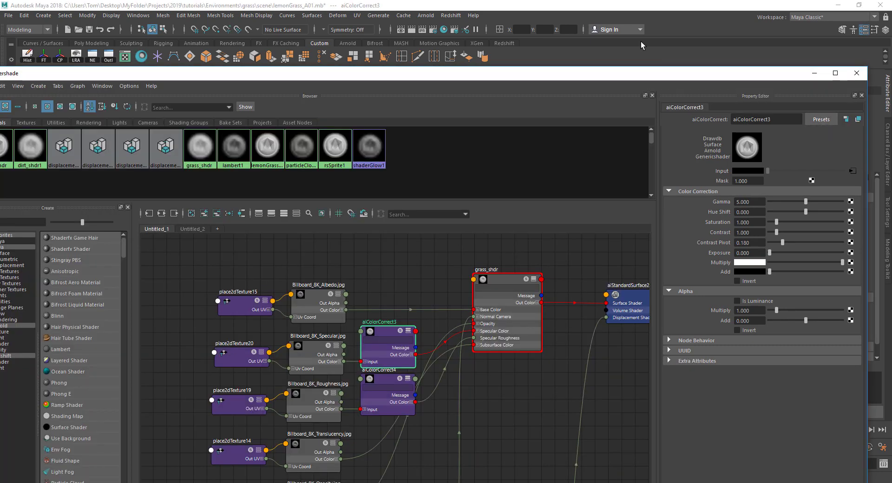
Step: Review the Gamma values of the grass shader's specular and roughness colour corrections in Hypershade
left_click(838, 70)
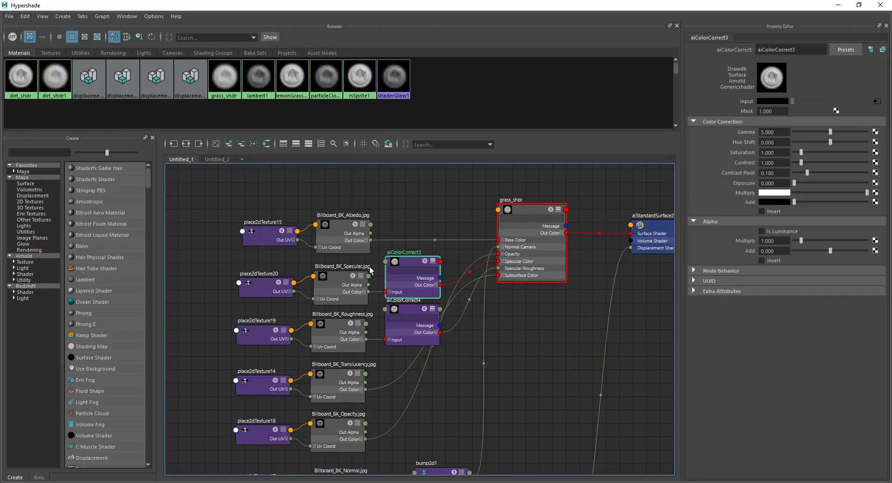
left_click(771, 132)
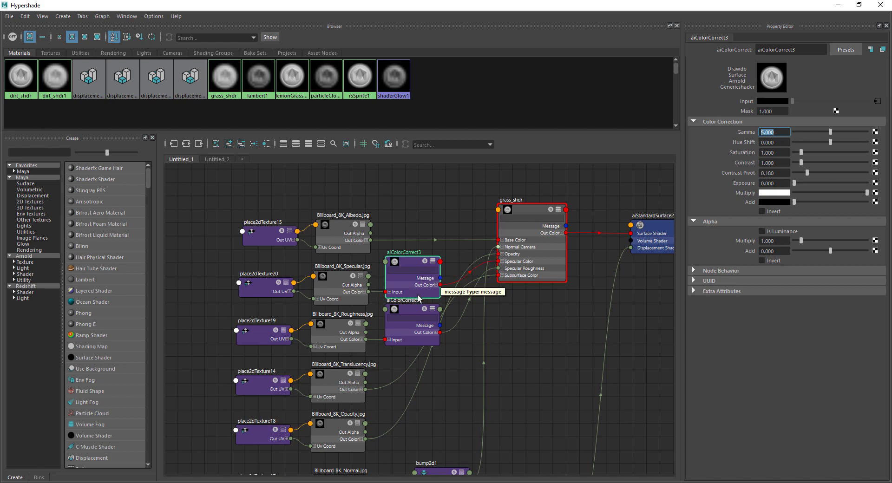
left_click(409, 309)
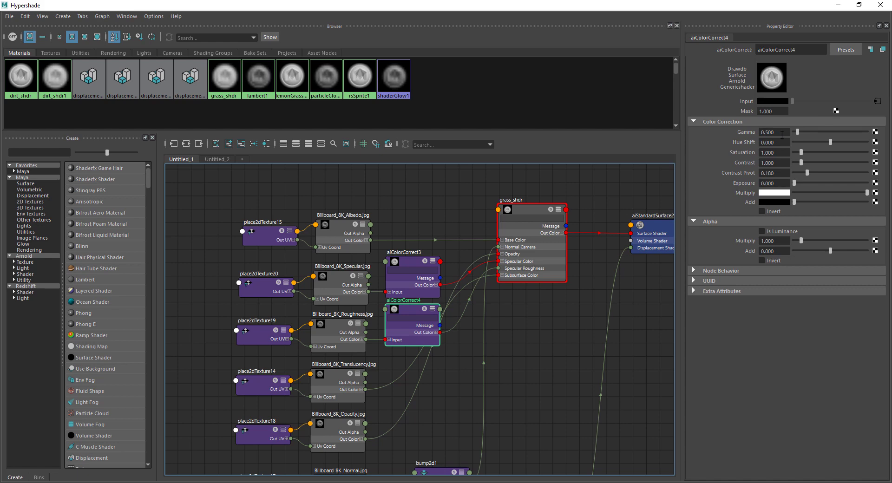
left_click_drag(782, 132, 533, 241)
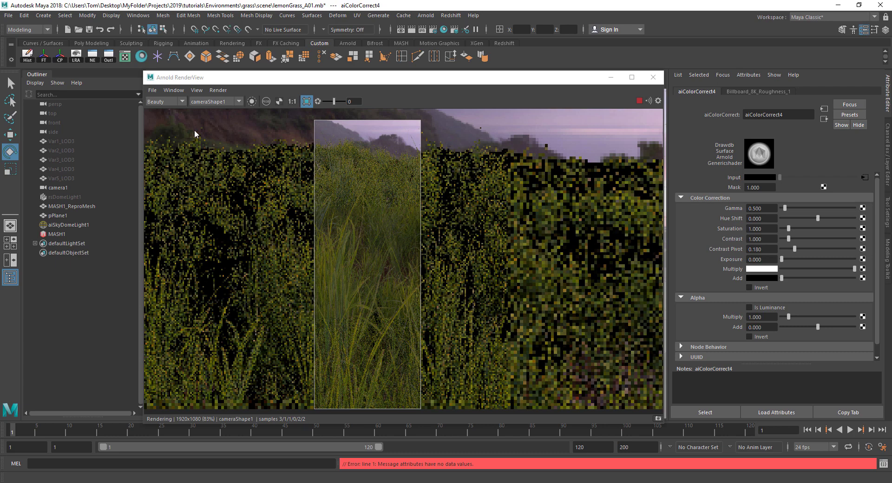
Step: Stop the IPR, turn off the crop region and update the full scene in Arnold RenderView
scroll(330, 230, "down", 3)
scroll(428, 280, "up", 1)
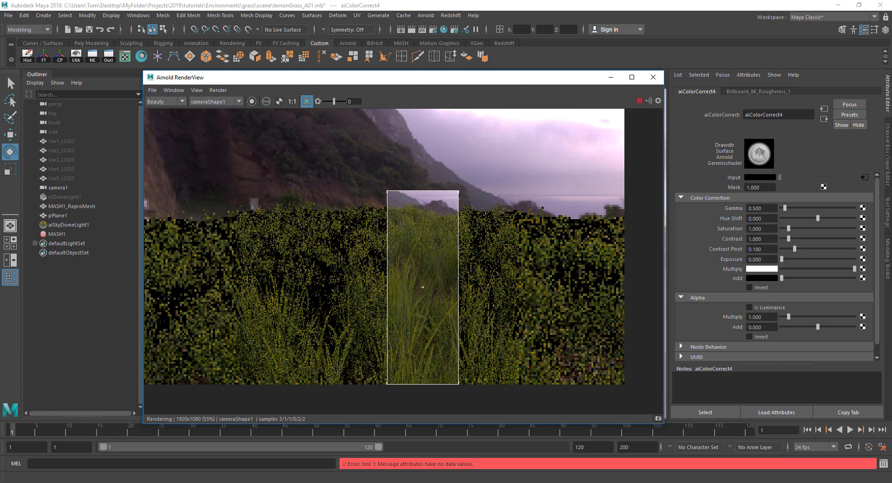
middle_click_drag(423, 281, 446, 294, "alt")
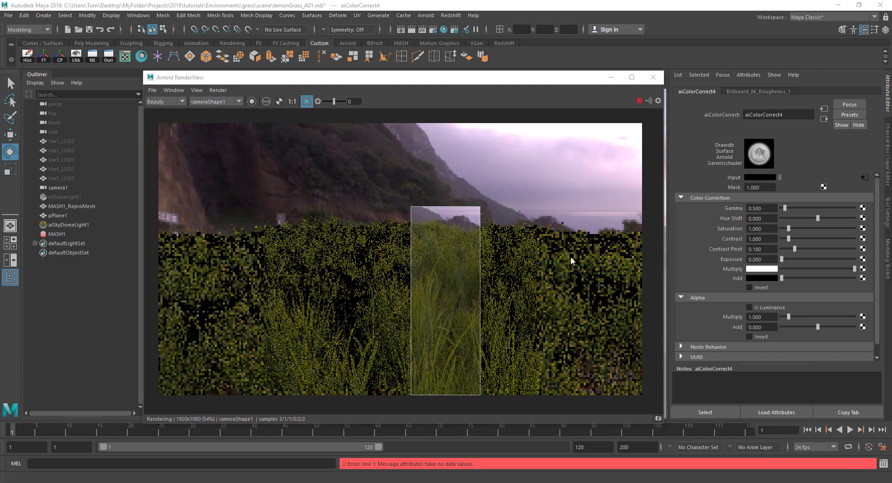
left_click(639, 101)
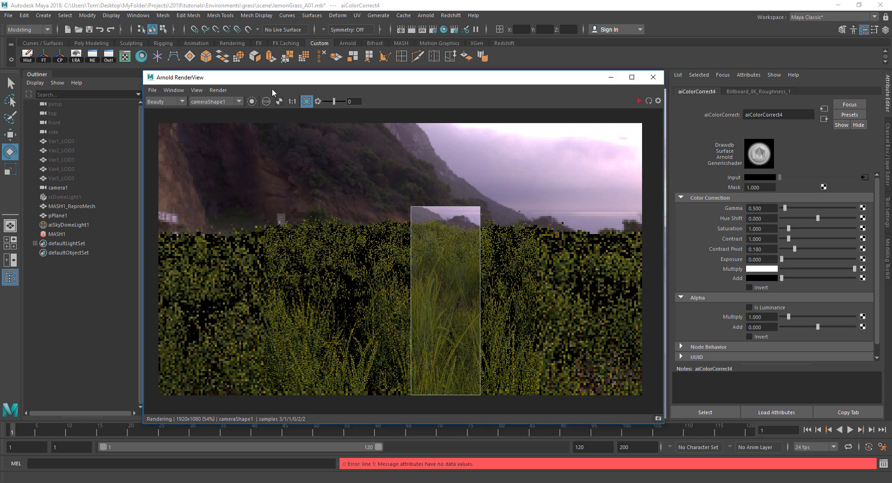
left_click(306, 102)
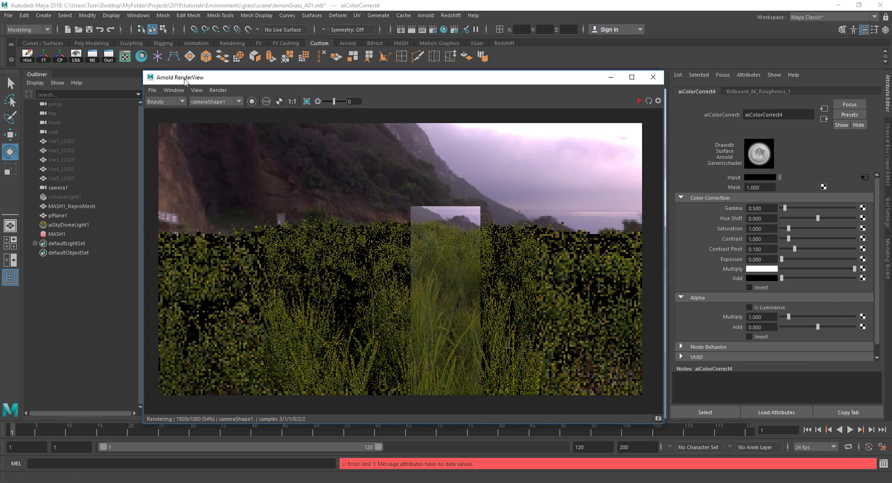
left_click(223, 89)
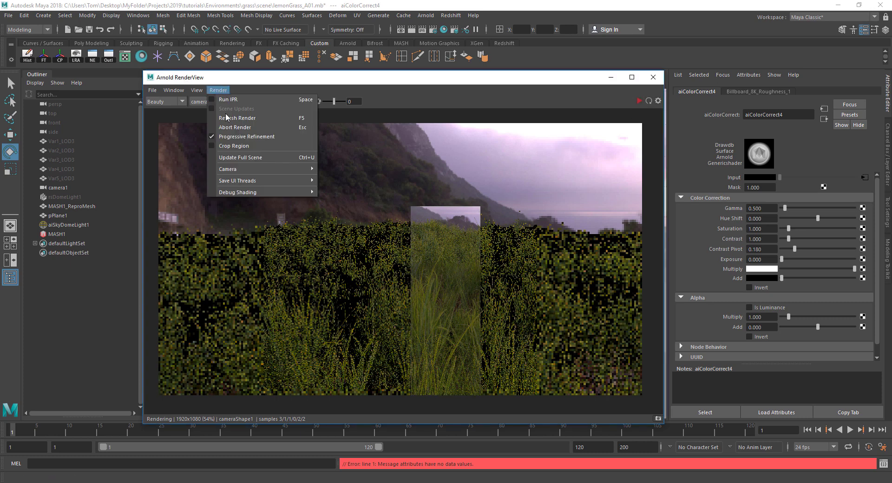
left_click(227, 158)
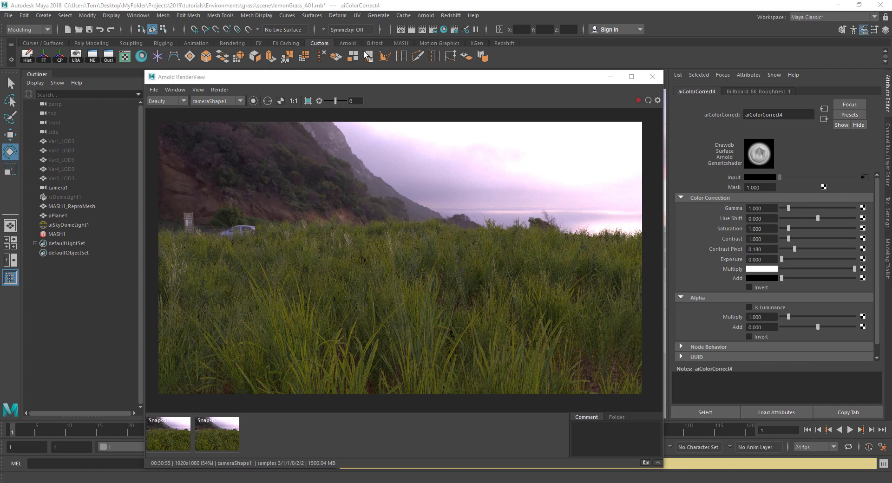
Step: Inspect the finished full-frame Arnold render in an enlarged RenderView, then restore the window to its smaller size
left_click_drag(379, 81, 358, 57)
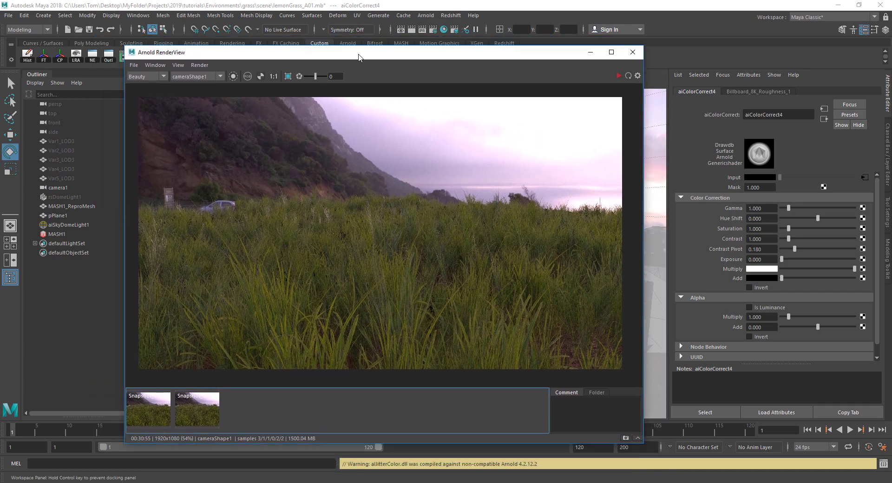
left_click(612, 52)
scroll(401, 239, "up", 1)
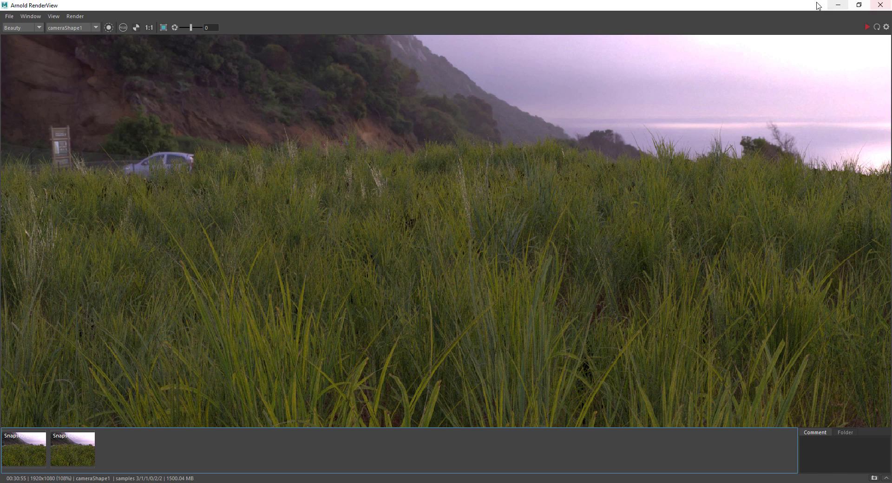
left_click_drag(809, 5, 613, 103)
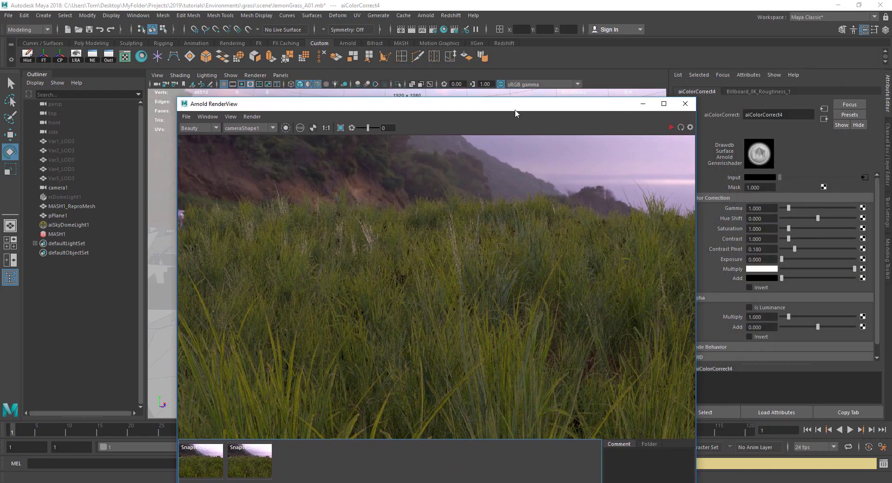
Step: Check the Transparency Depth among the Arnold Ray Depth values and close Render Settings
left_click(433, 30)
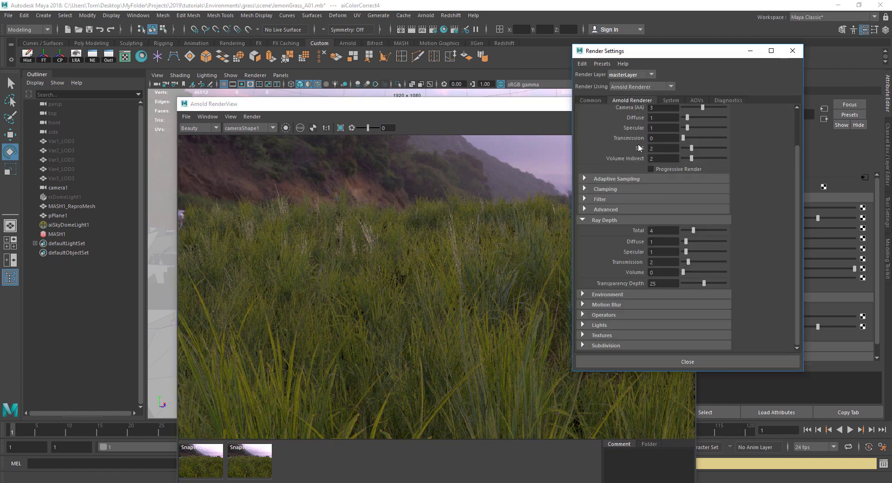
double_click(651, 283)
left_click(687, 363)
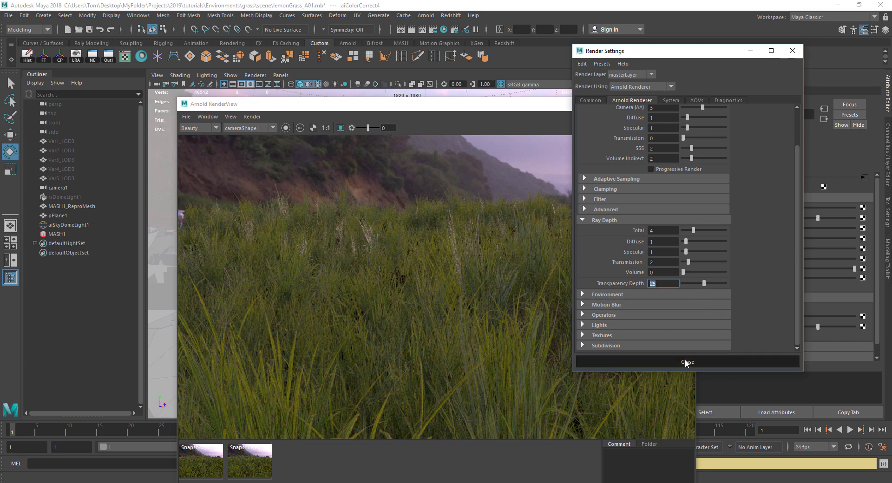
Step: Compare the full-screen Arnold render with the earlier render in Redshift Render View by bringing the Redshift window over it
left_click_drag(515, 104, 494, 91)
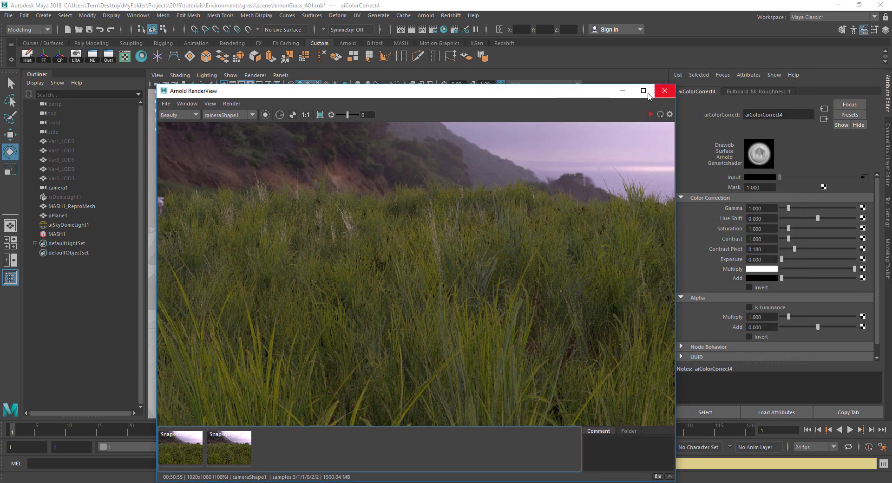
left_click(647, 93)
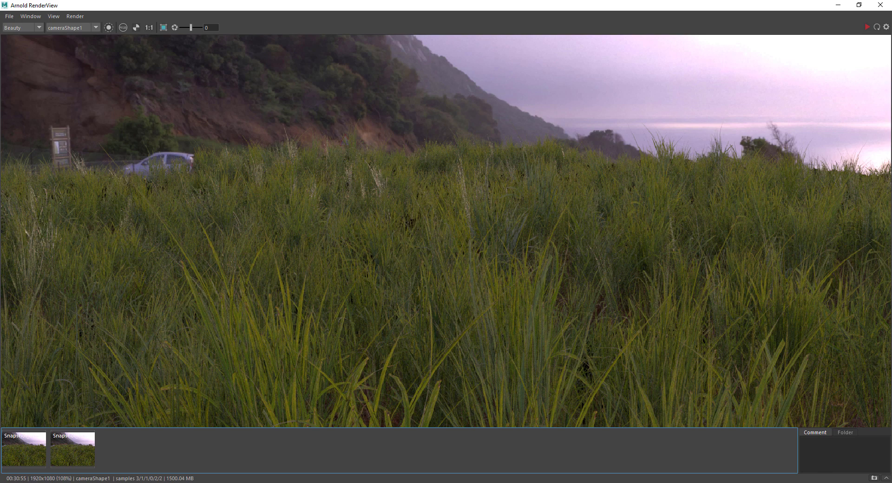
left_click_drag(383, 482, 367, 19)
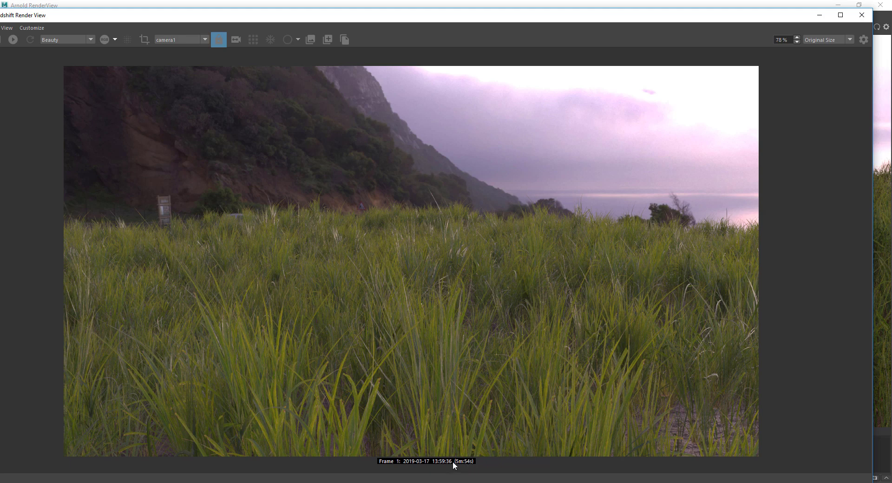
mouse_move(468, 18)
left_mouse_down()
mouse_move(480, 432)
mouse_move(470, 24)
left_mouse_up()
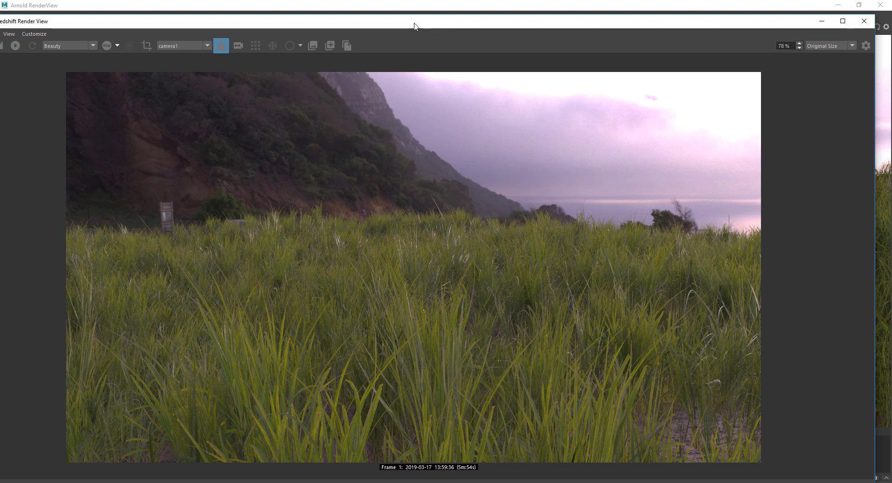
left_click_drag(414, 24, 403, 52)
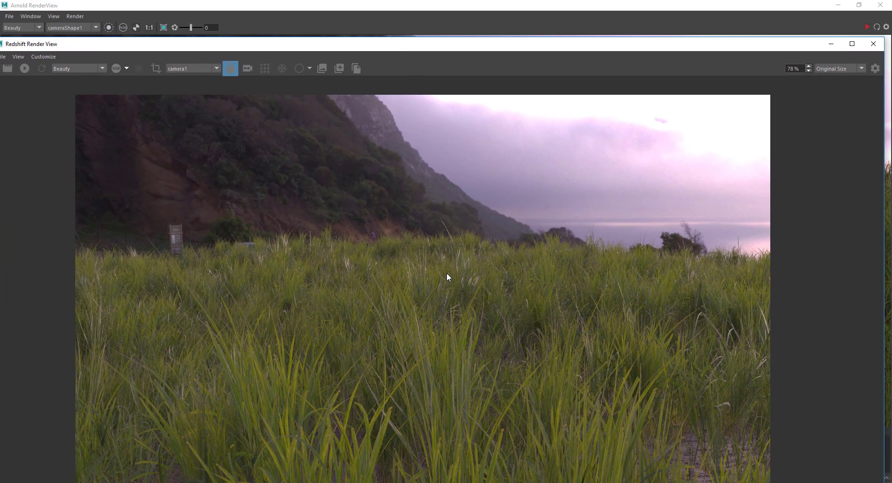
left_click_drag(483, 51, 486, 400)
left_click(550, 191)
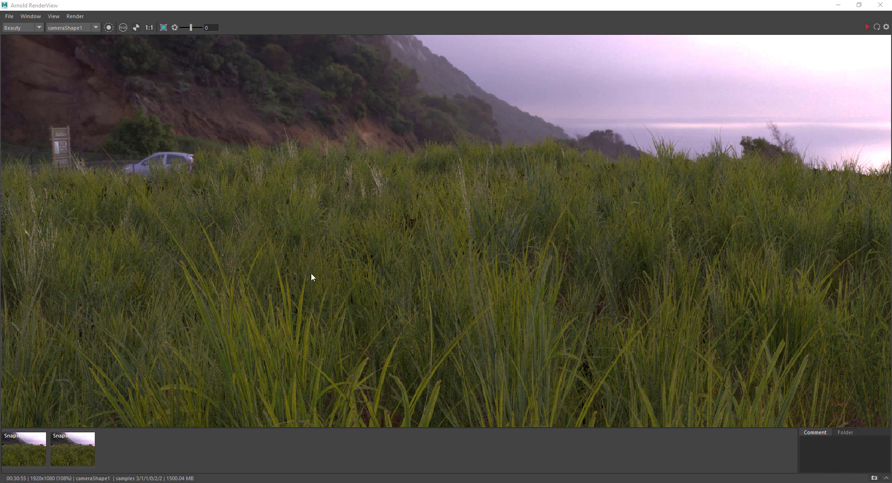
left_click_drag(401, 481, 385, 63)
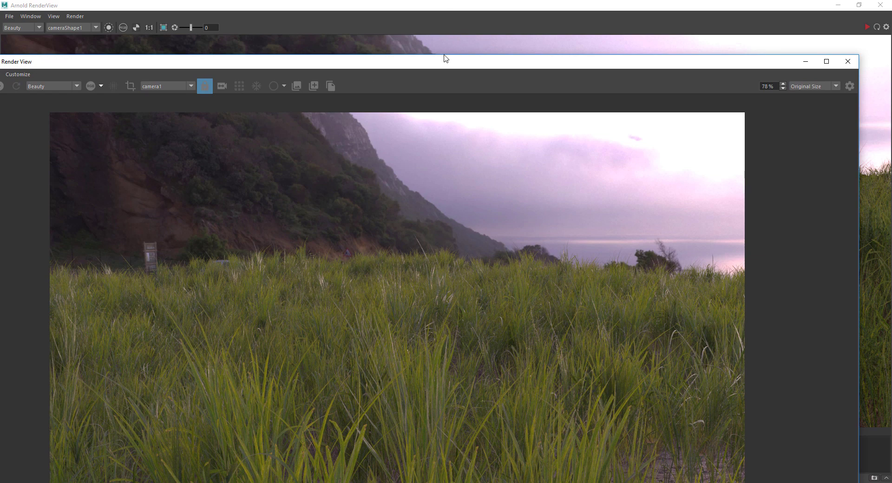
left_click_drag(438, 62, 469, 481)
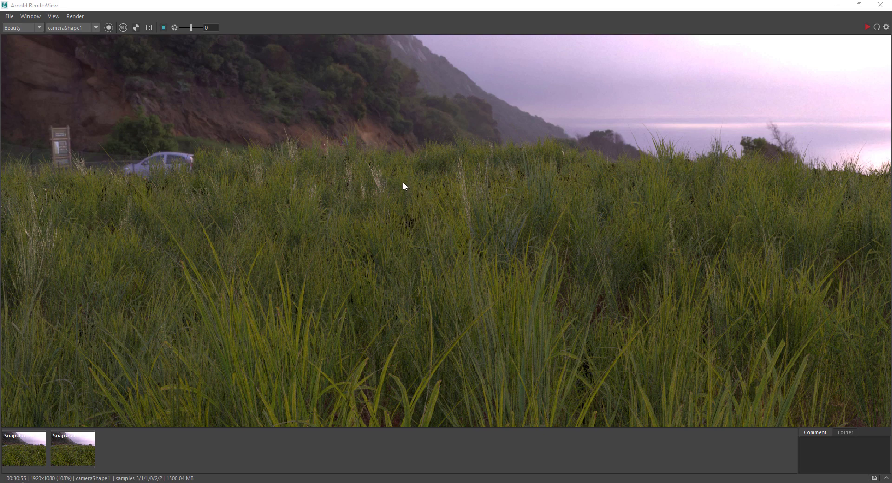
Step: Examine the overall look of the grass and background with the complete Arnold render in view
scroll(384, 267, "down", 2)
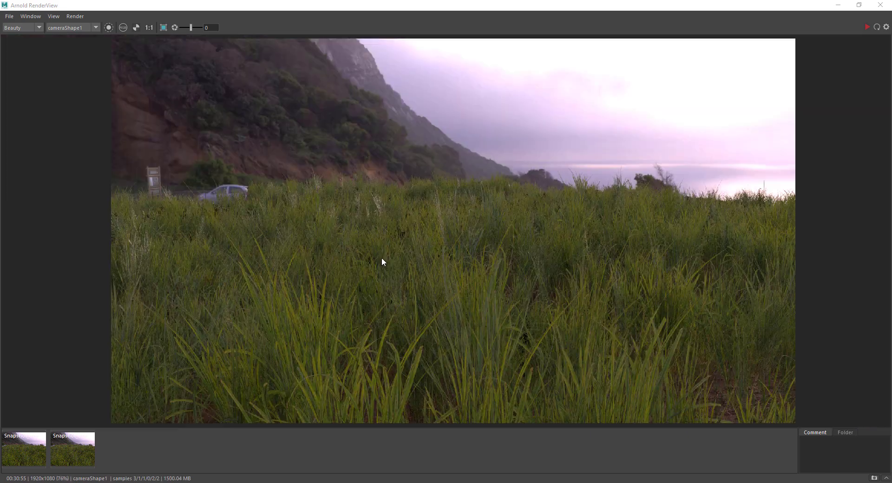
scroll(386, 256, "down", 1)
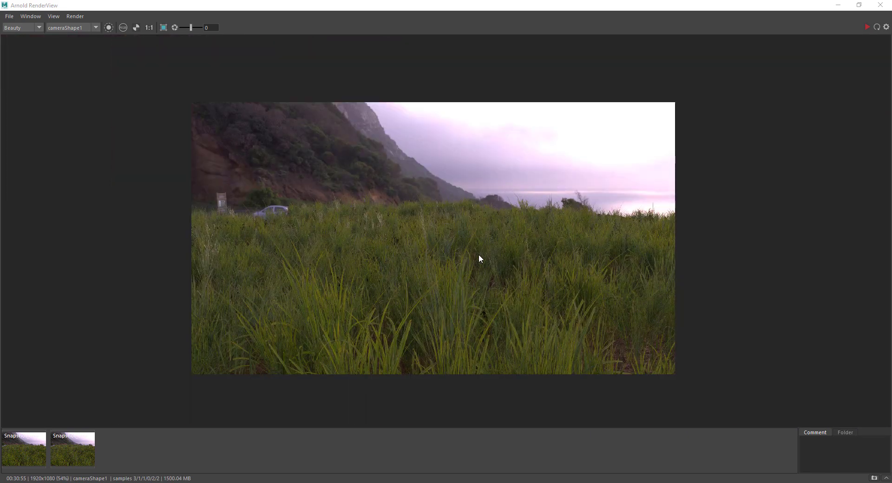
middle_click_drag(485, 238, 459, 249, "alt")
right_click_drag(476, 250, 600, 247, "alt")
right_click_drag(511, 268, 577, 271, "alt")
middle_click_drag(578, 272, 532, 272, "alt")
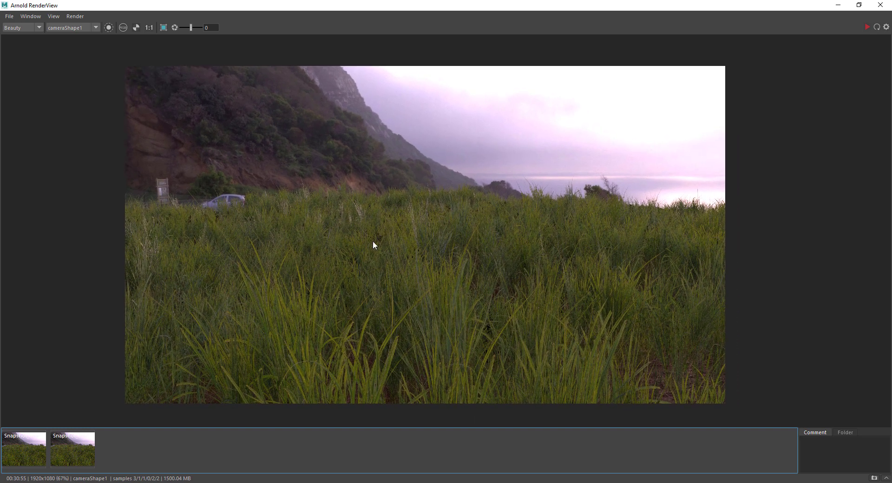